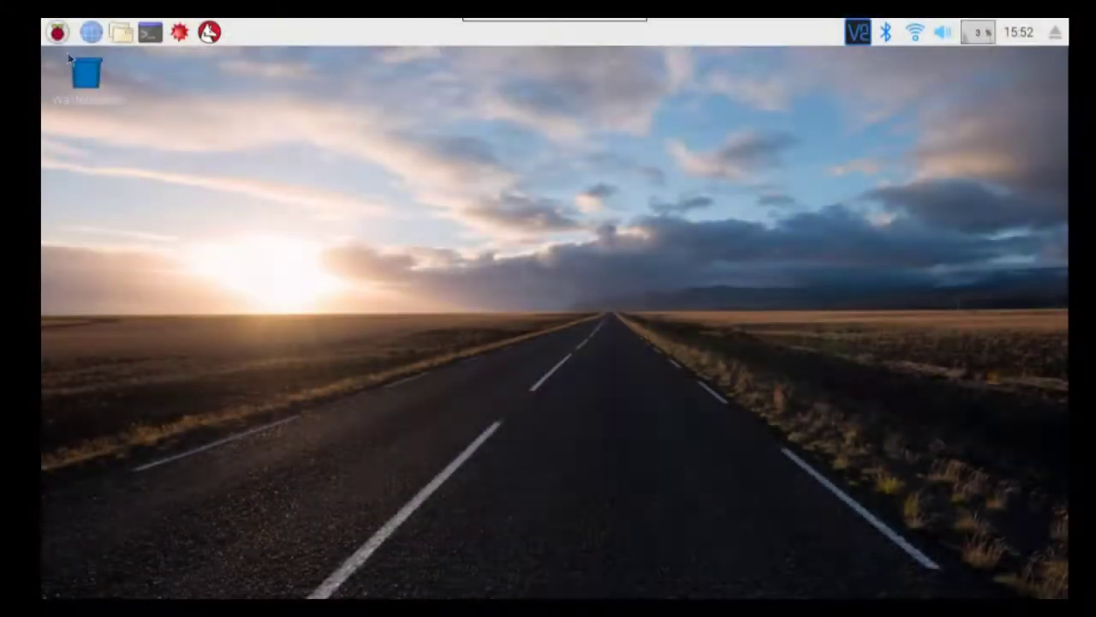
Search Add / Remove Software for fldigi, check the packaged version of the hamradio modem program, and close without installing.
click(62, 36)
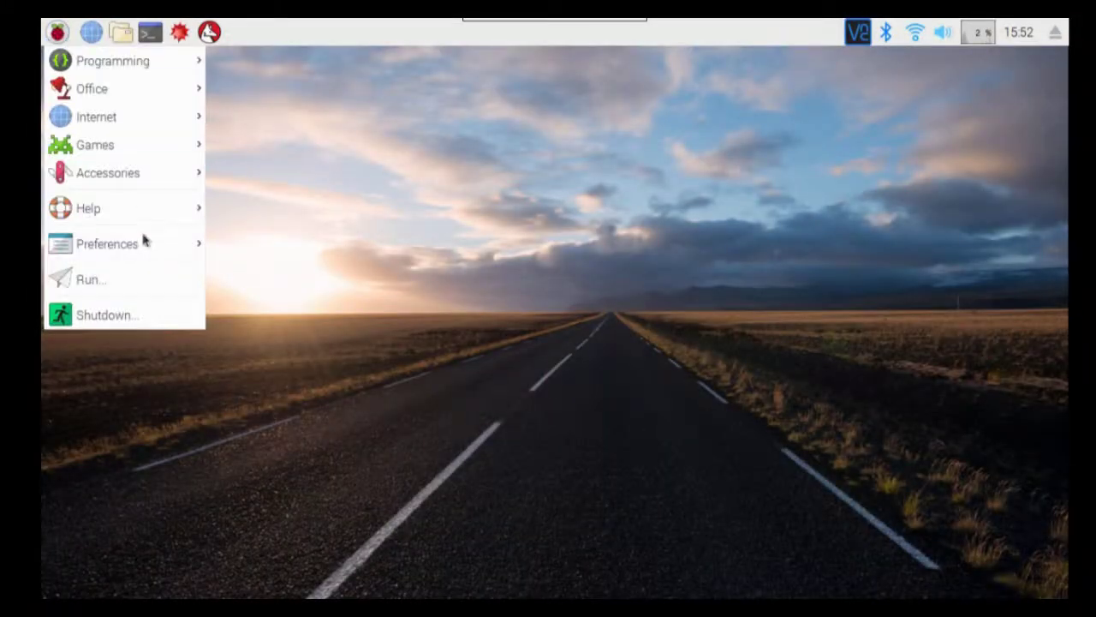
mouse_move(141, 244)
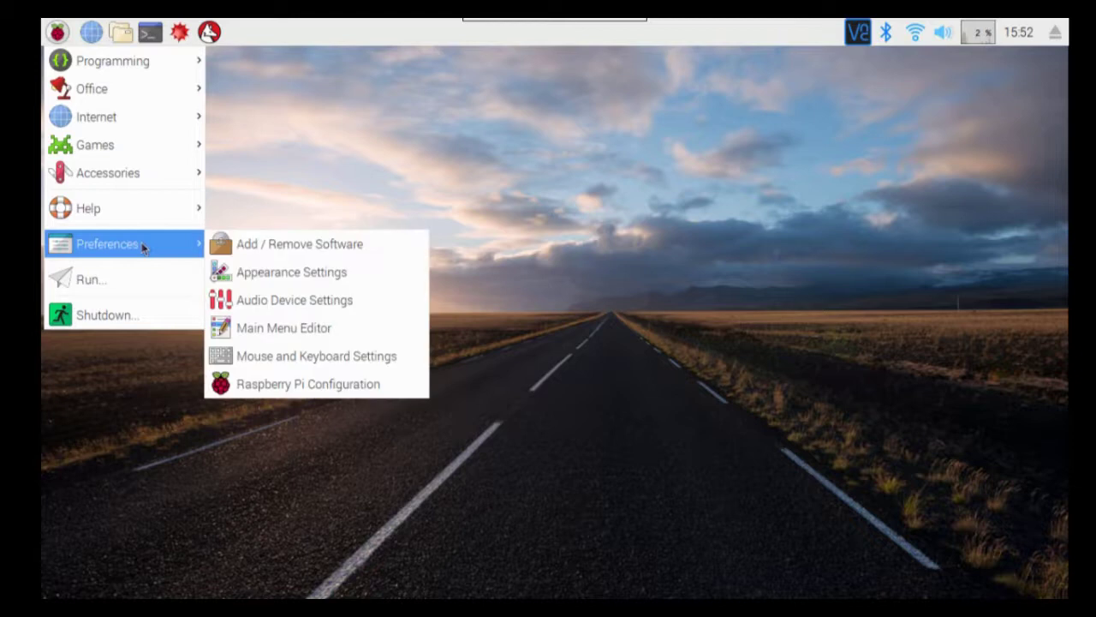
click(286, 246)
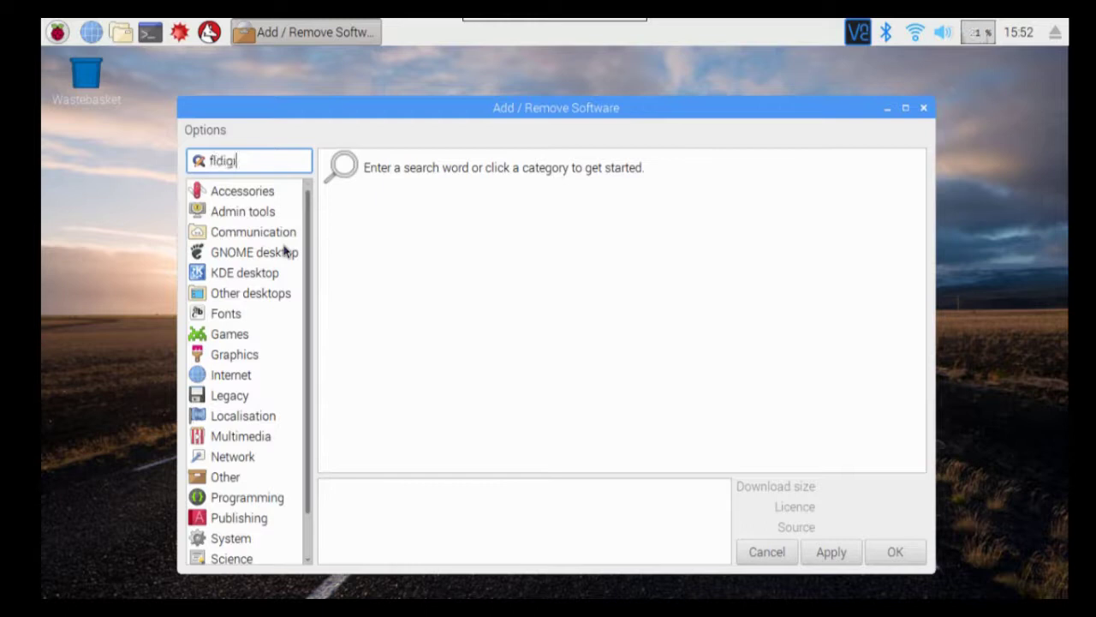
key(Return)
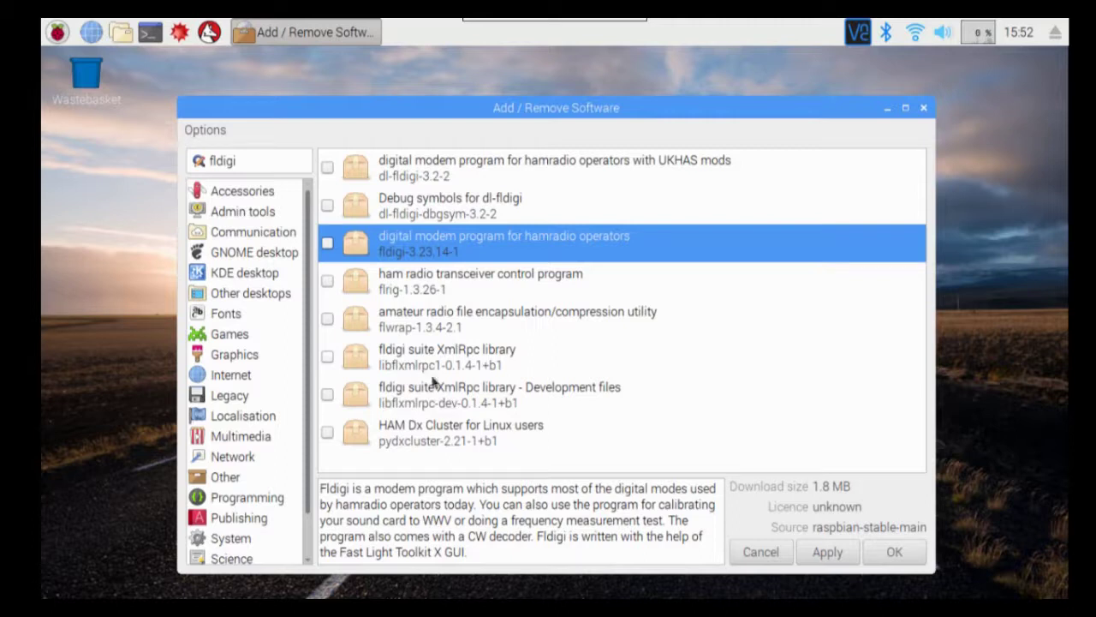
click(777, 552)
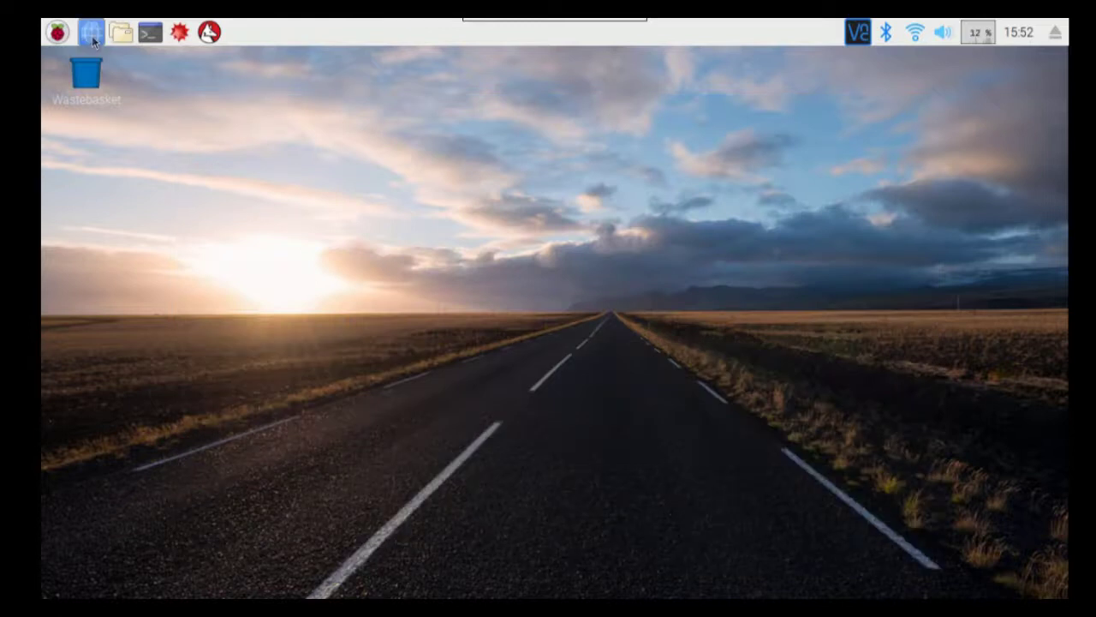
Open the bookmarked W1HKJ Software page in Chromium and examine its program list and version table.
click(92, 34)
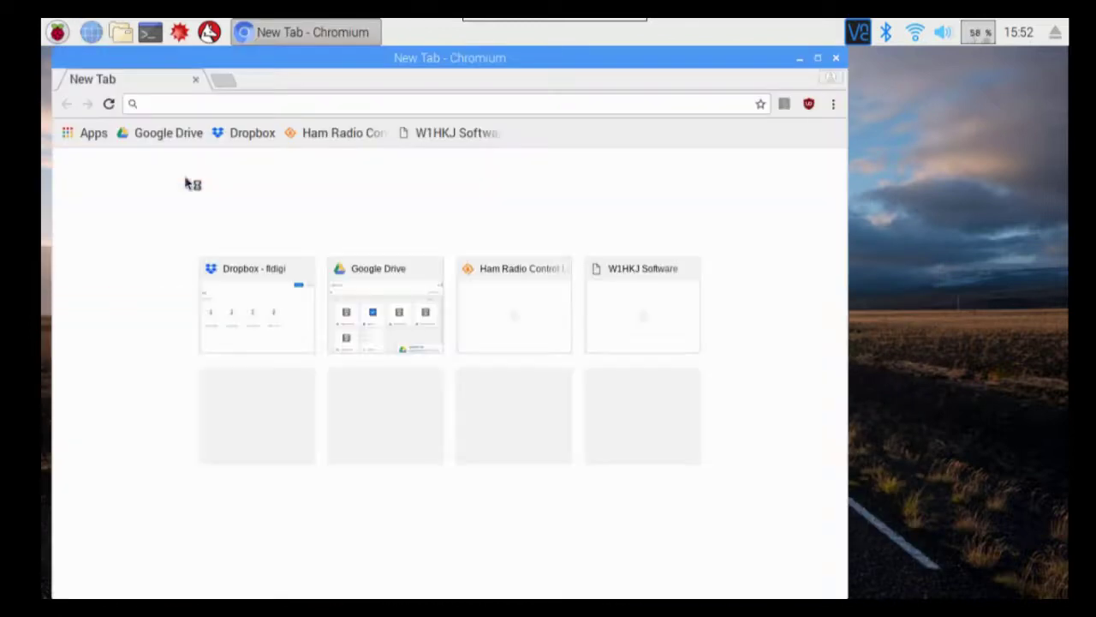
click(445, 135)
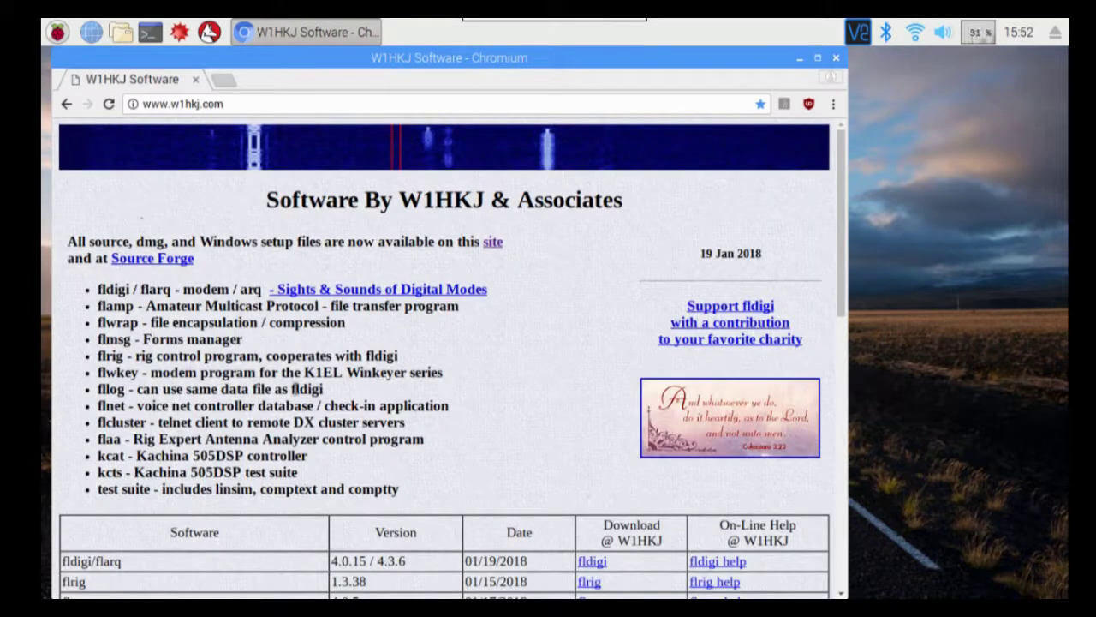
scroll(372, 408, down, 1)
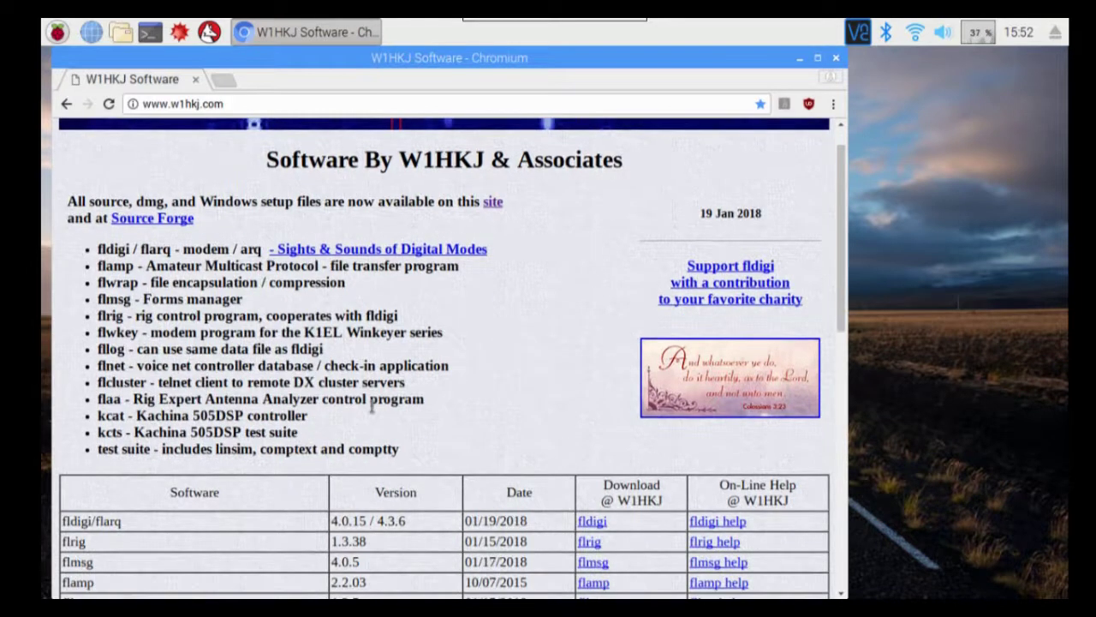
scroll(371, 407, down, 1)
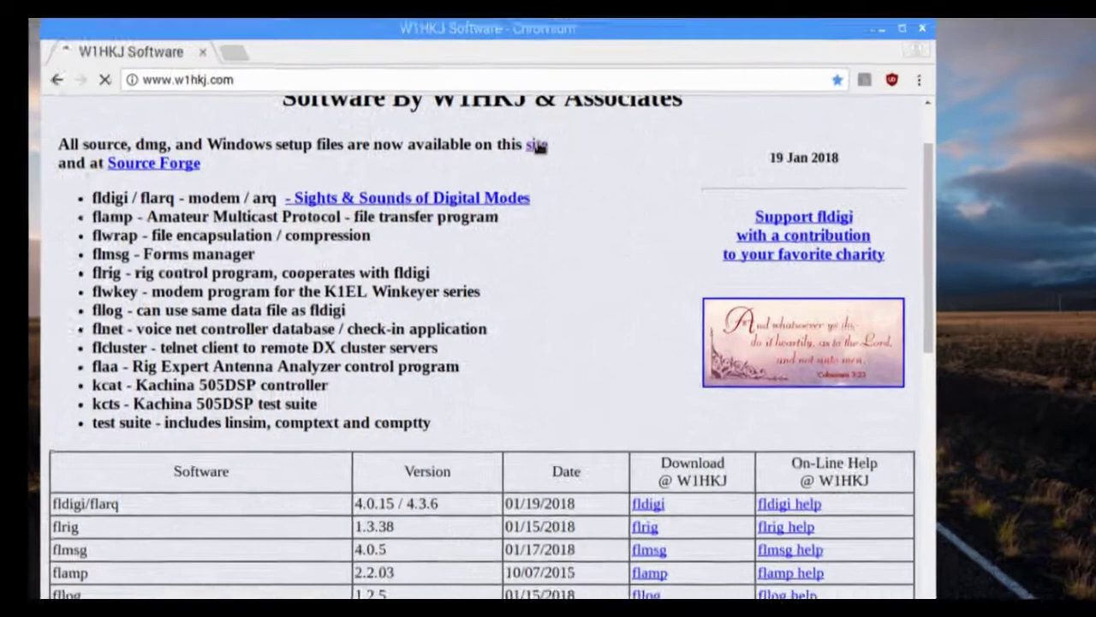
Look through the site's file index and its fldigi directory, and return to the W1HKJ Software page.
click(493, 161)
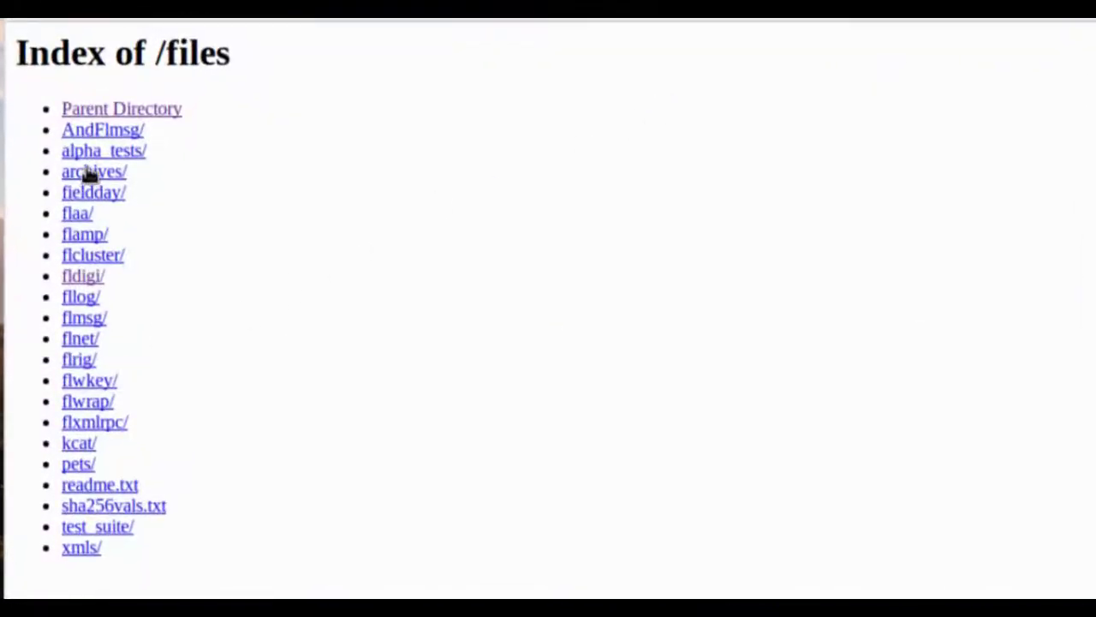
click(75, 280)
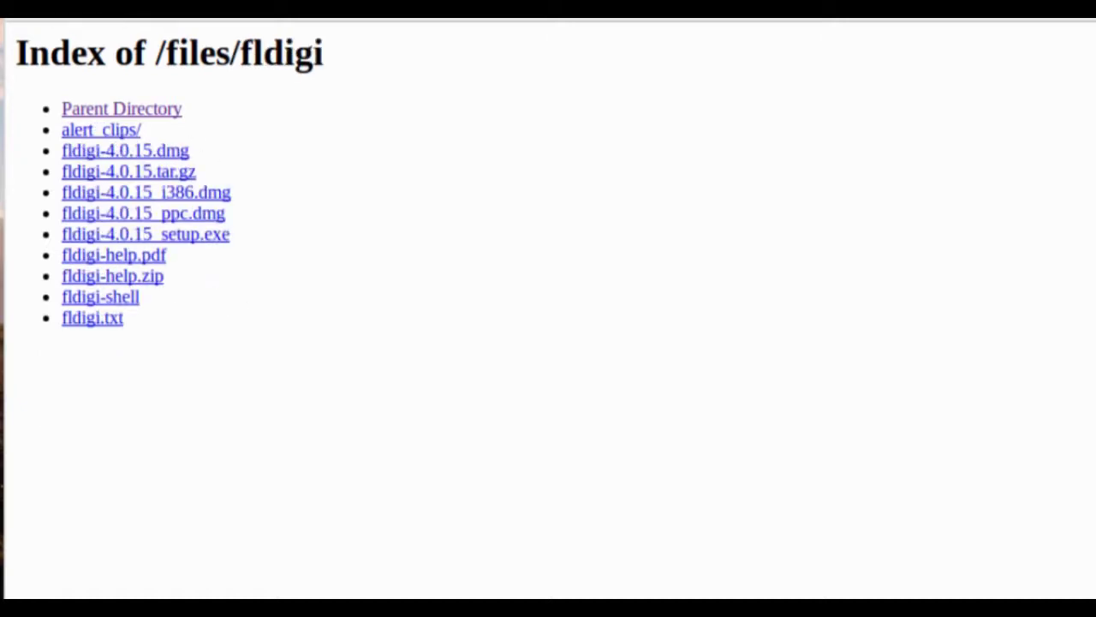
key(alt+Left)
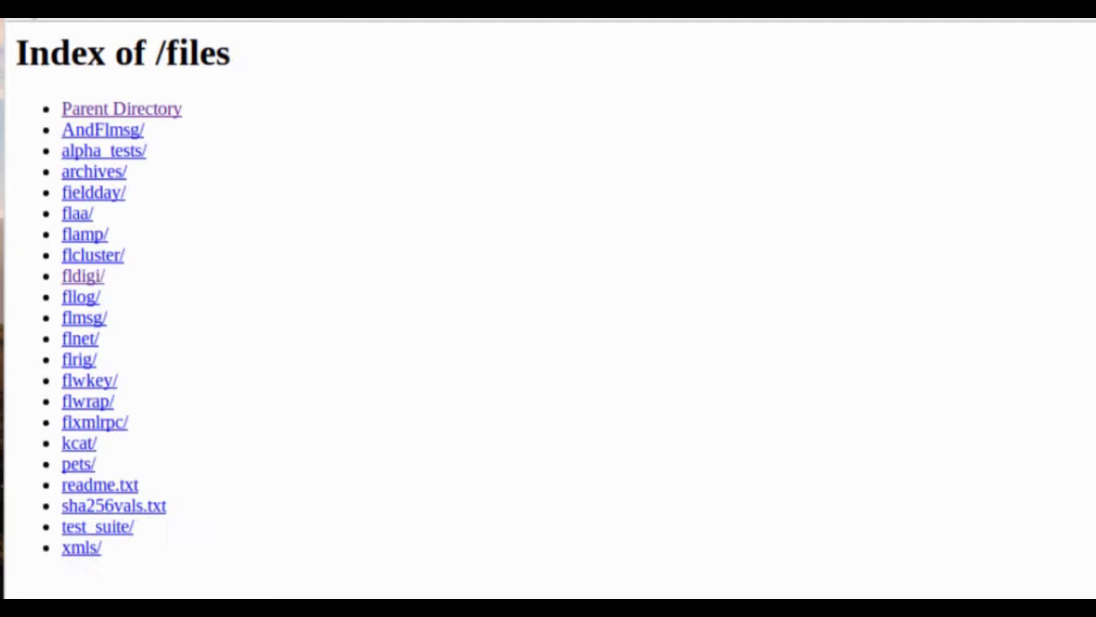
click(32, 17)
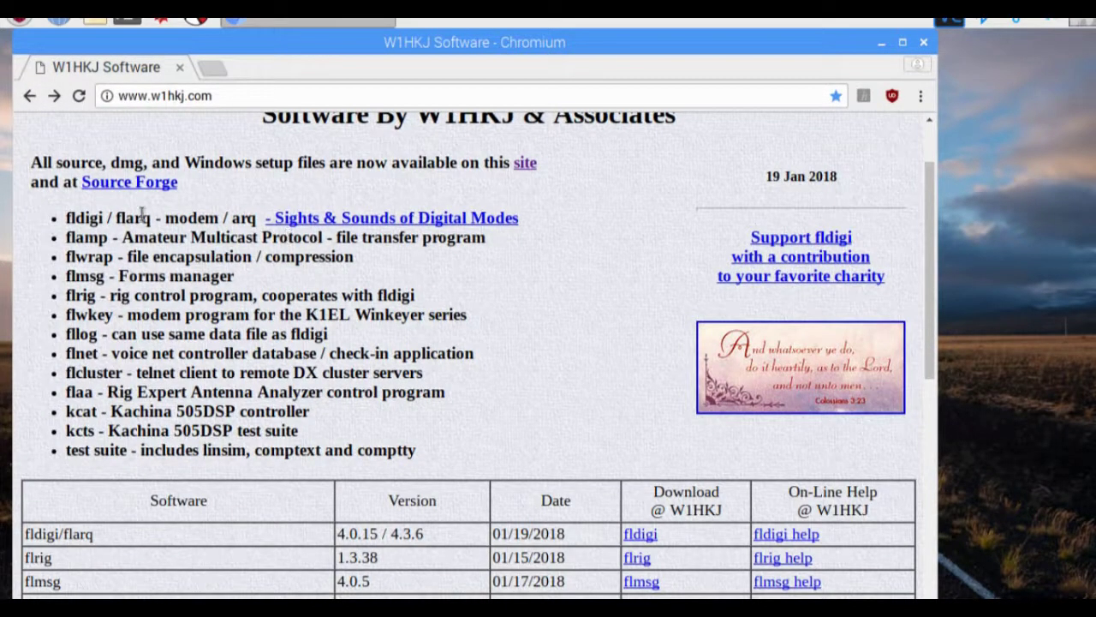
click(209, 70)
click(180, 67)
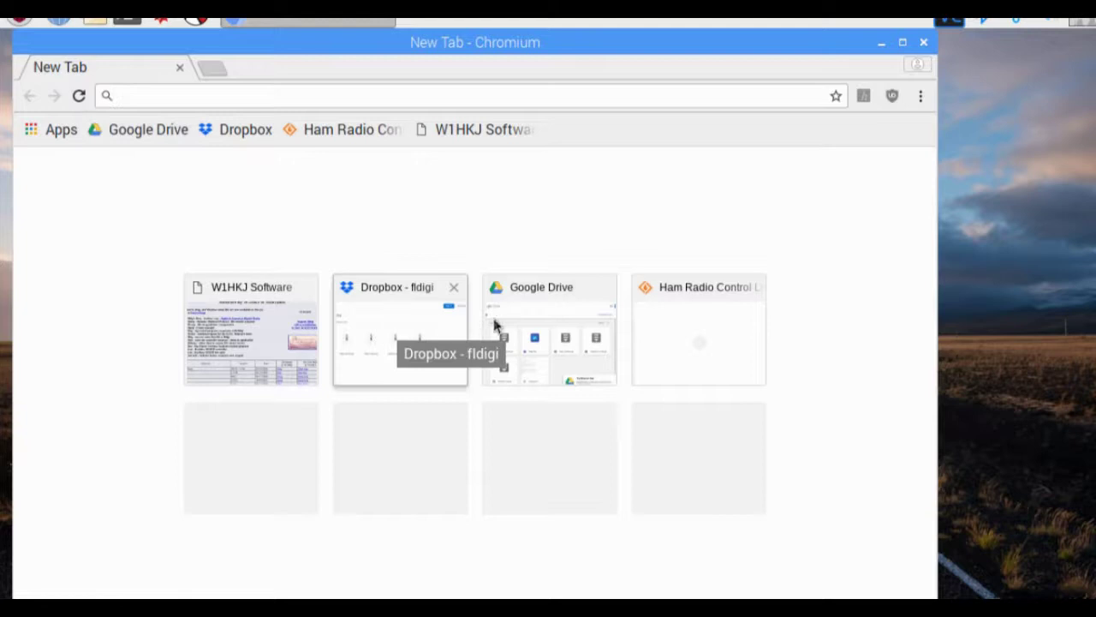
right_click(528, 318)
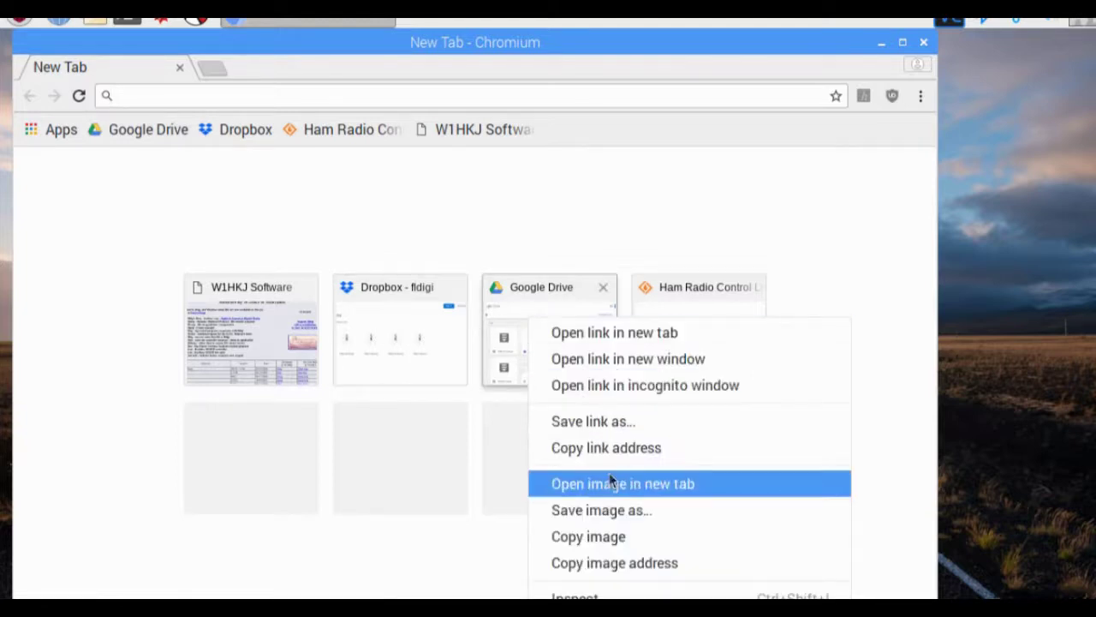
click(615, 449)
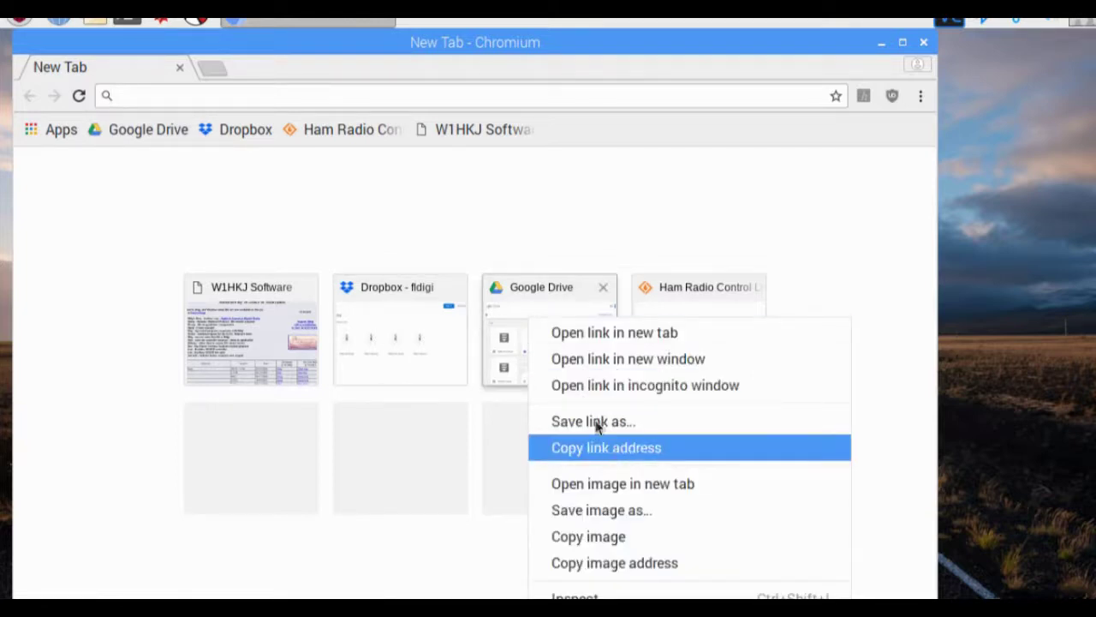
right_click(153, 94)
click(197, 195)
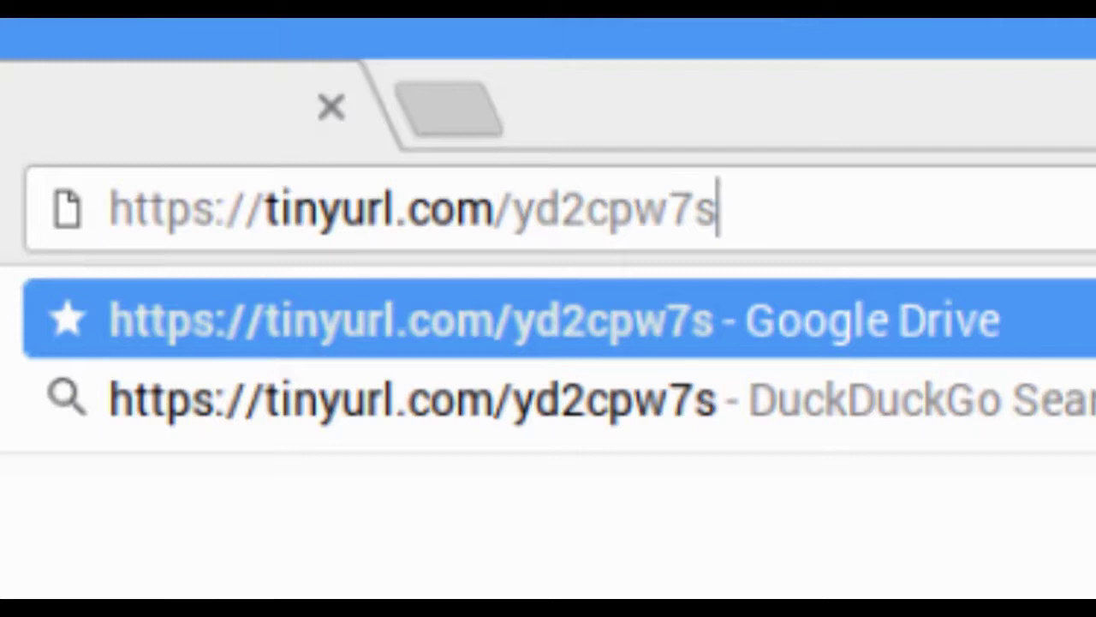
key(Return)
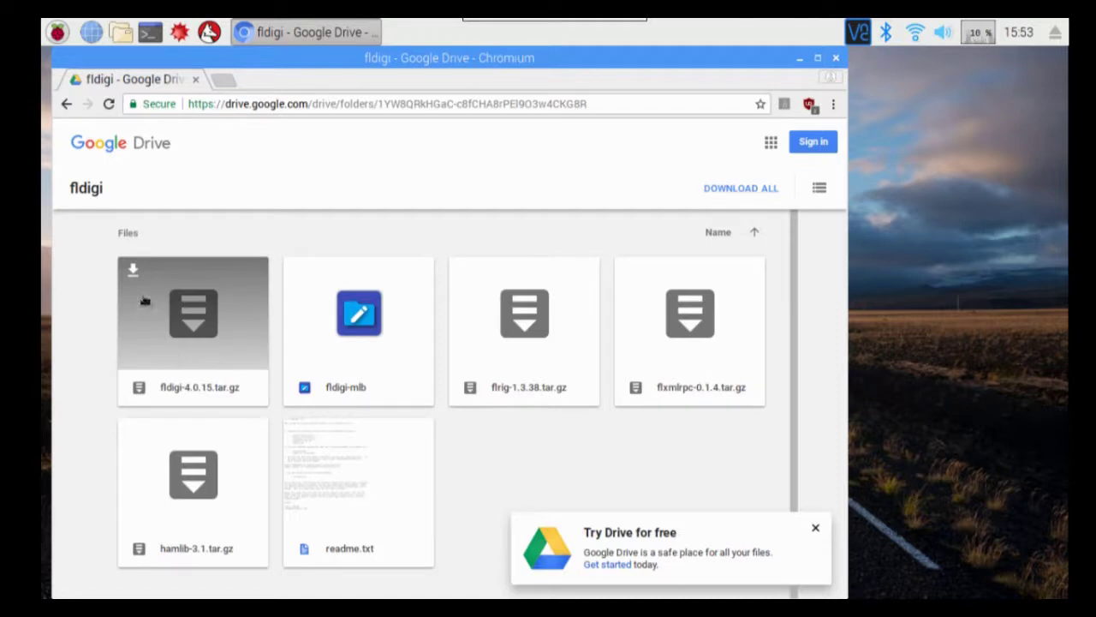
Download fldigi-4.0.15.tar.gz, fldigi-mlb, flrig-1.3.38.tar.gz, flxmlrpc-0.1.4.tar.gz, hamlib-3.1.tar.gz and readme.txt from the shared fldigi folder, dismissing the Drive promotion.
click(134, 270)
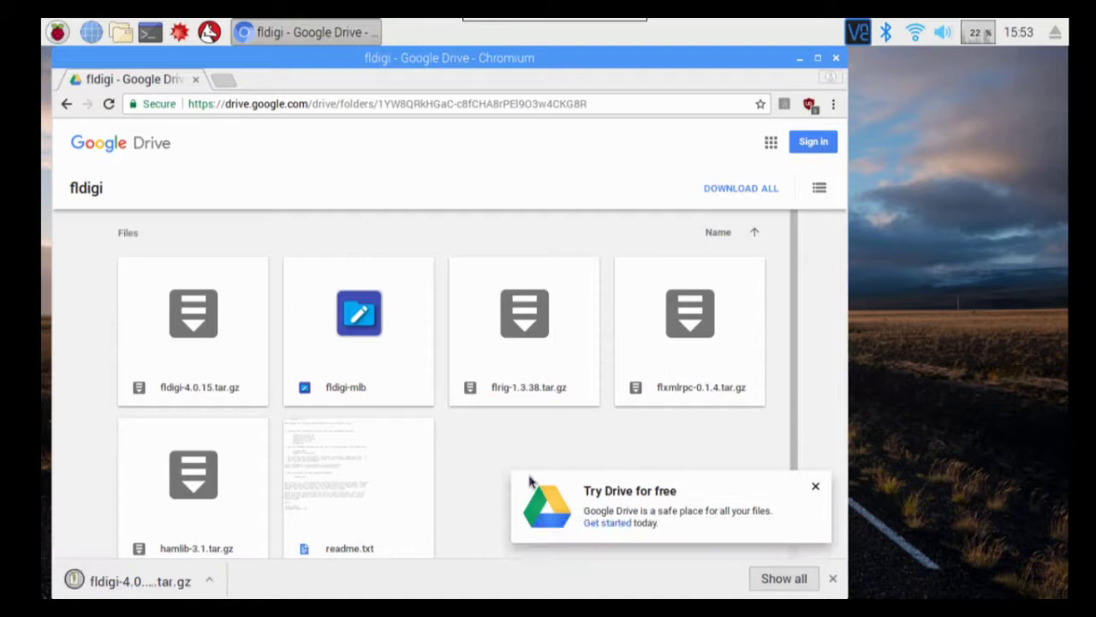
click(814, 487)
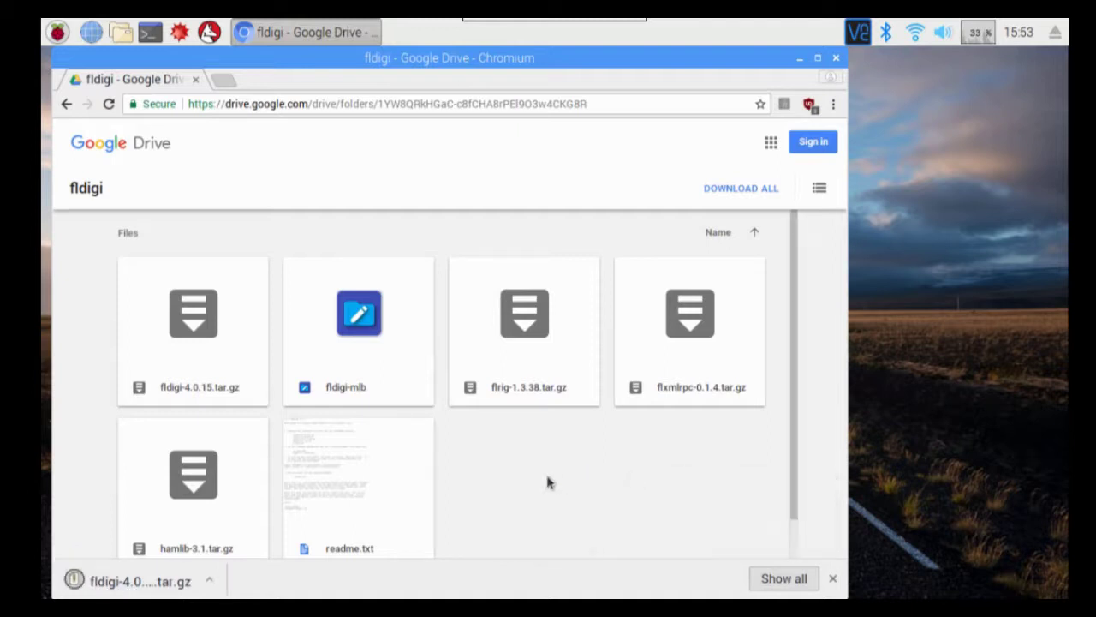
click(298, 270)
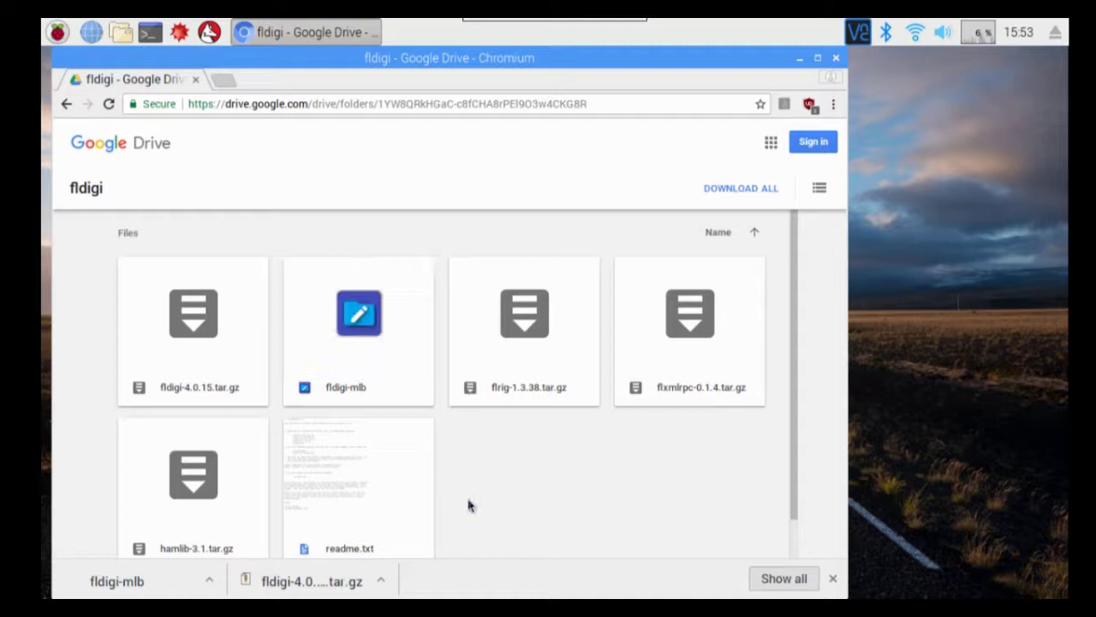
click(464, 270)
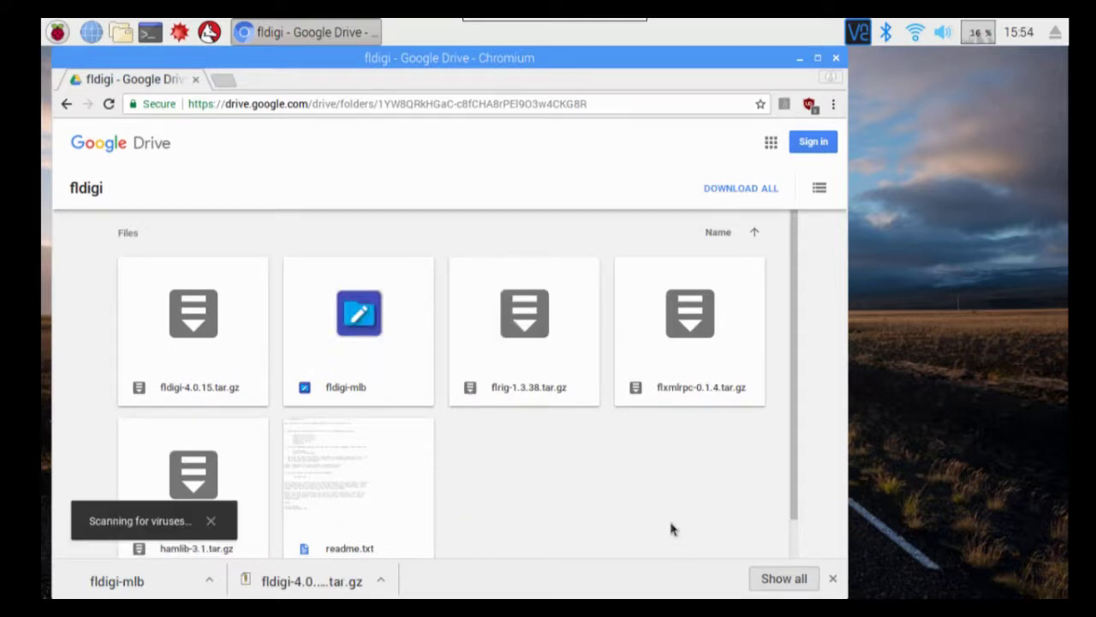
click(630, 270)
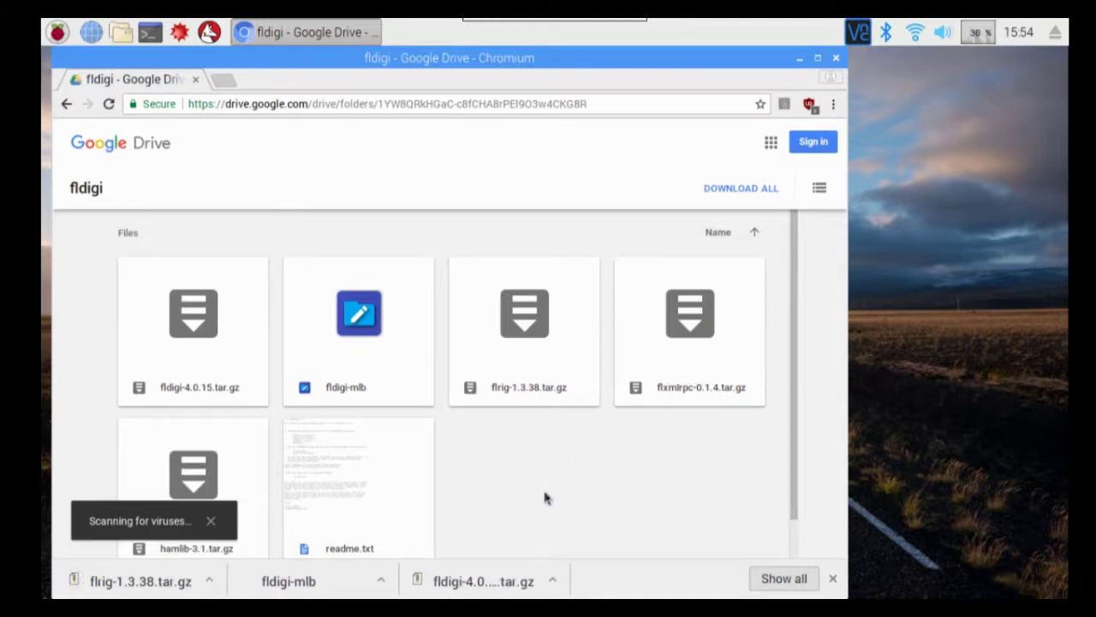
mouse_move(172, 470)
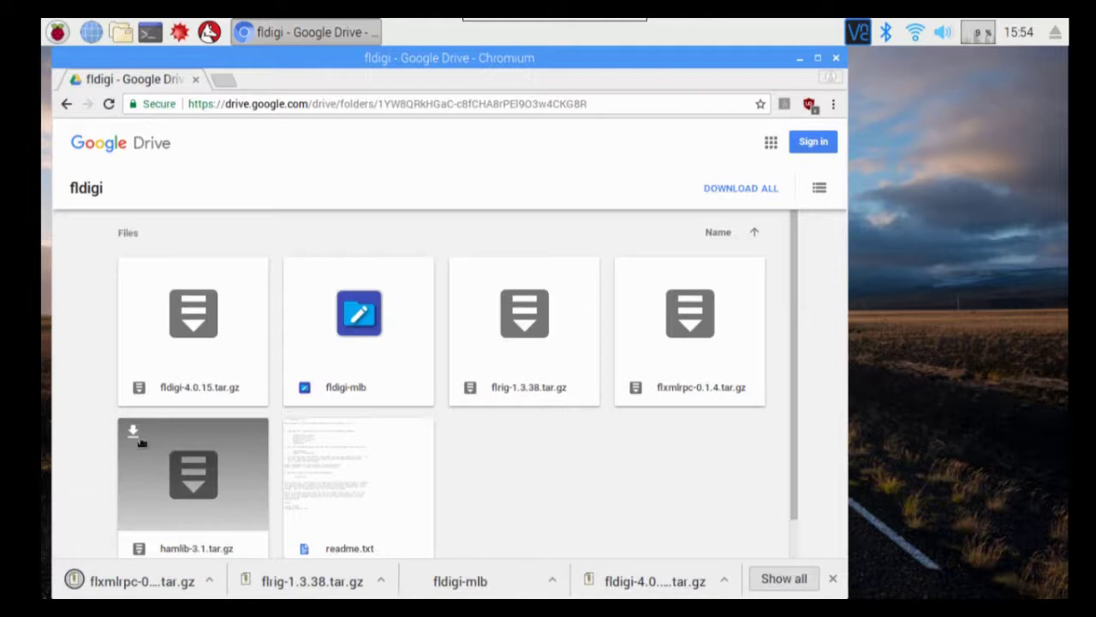
click(133, 434)
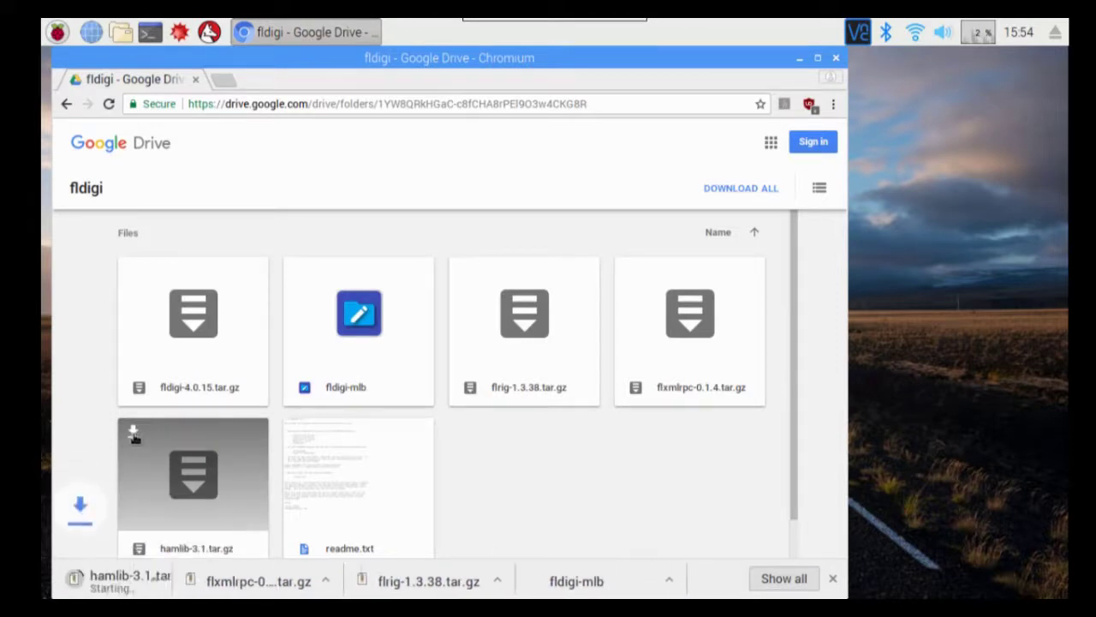
click(300, 431)
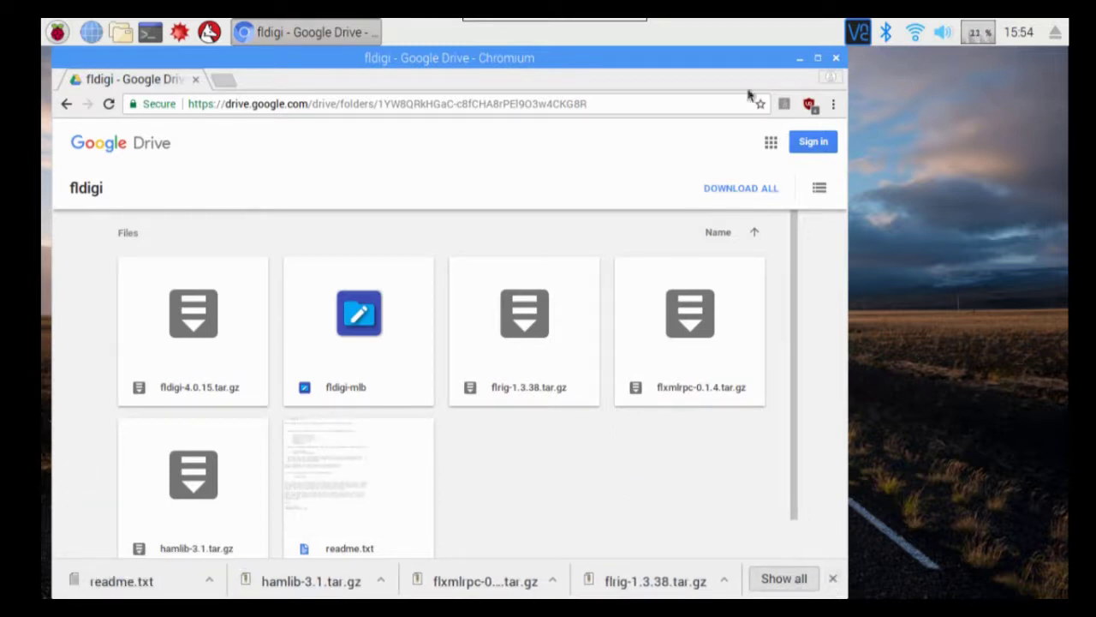
Minimise the browser, switch to the file manager and open the Downloads folder in the pi home directory.
click(798, 58)
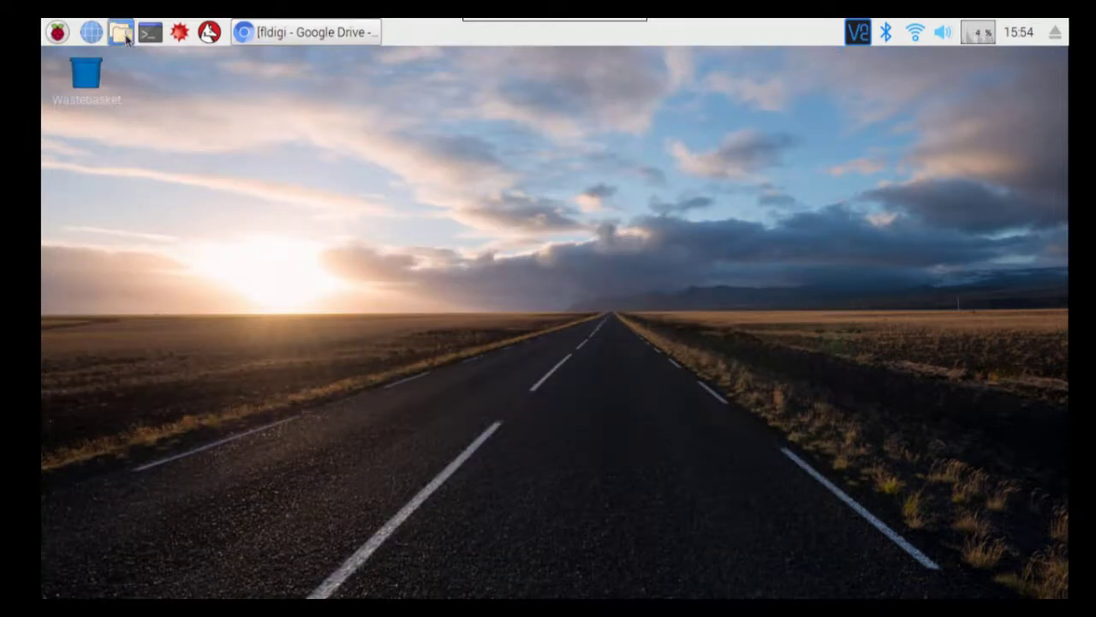
click(122, 34)
click(602, 171)
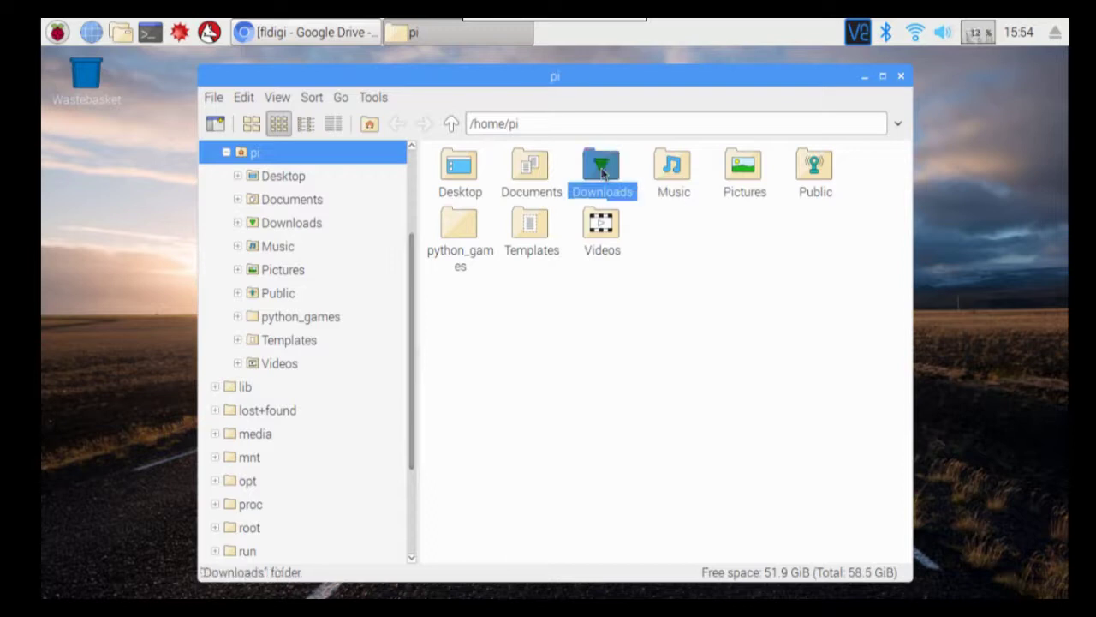
double_click(602, 171)
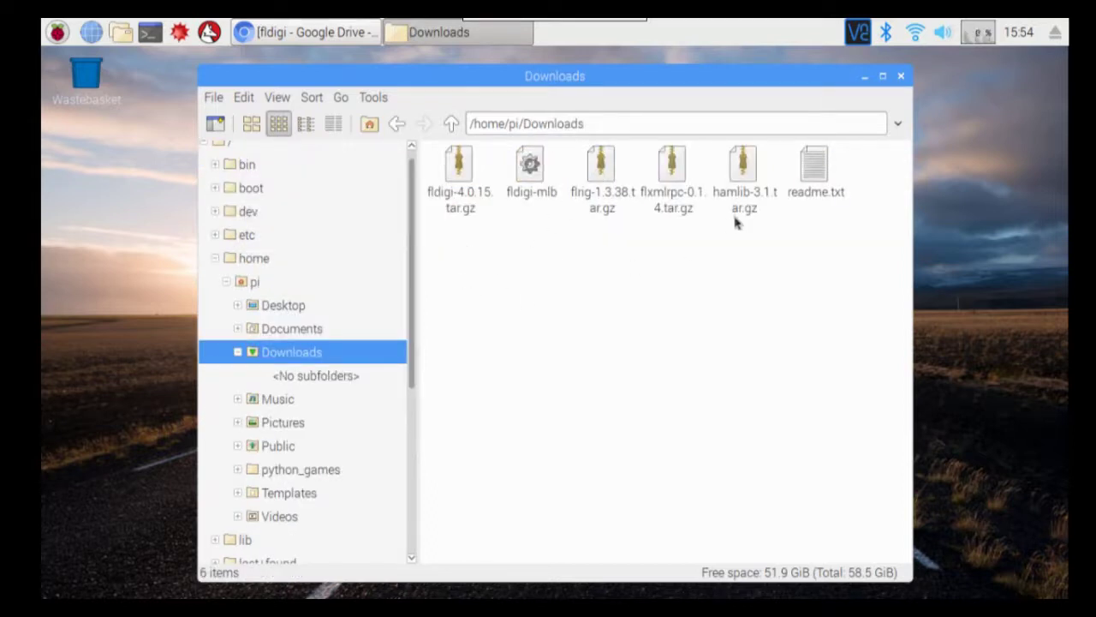
Open readme.txt, and move and enlarge its window to fit the full lines of instructions.
double_click(815, 164)
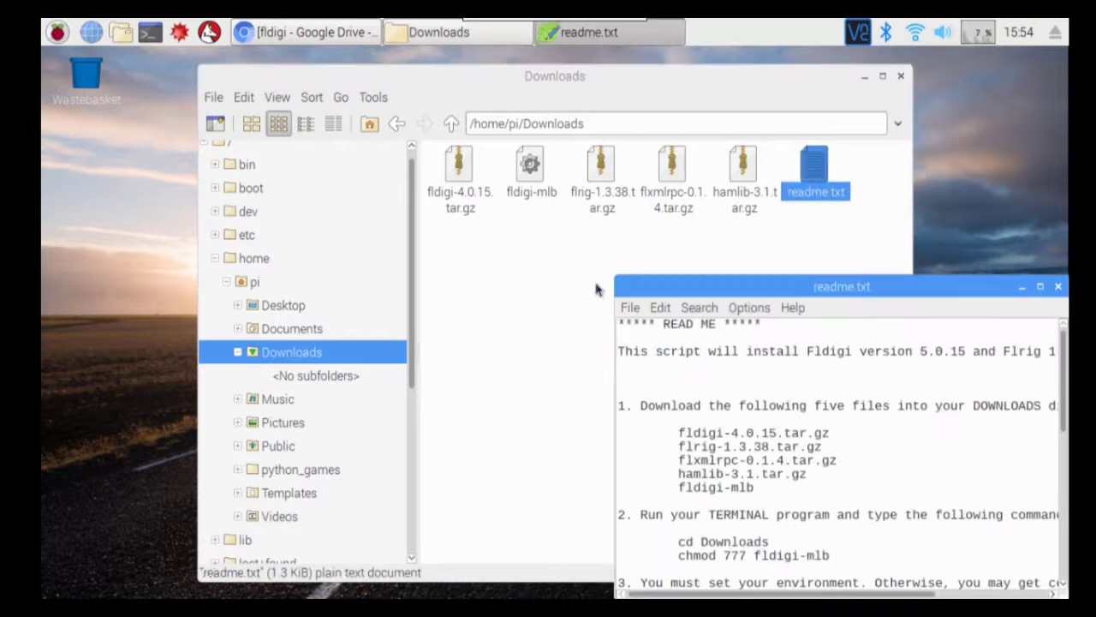
drag(737, 281, 204, 102)
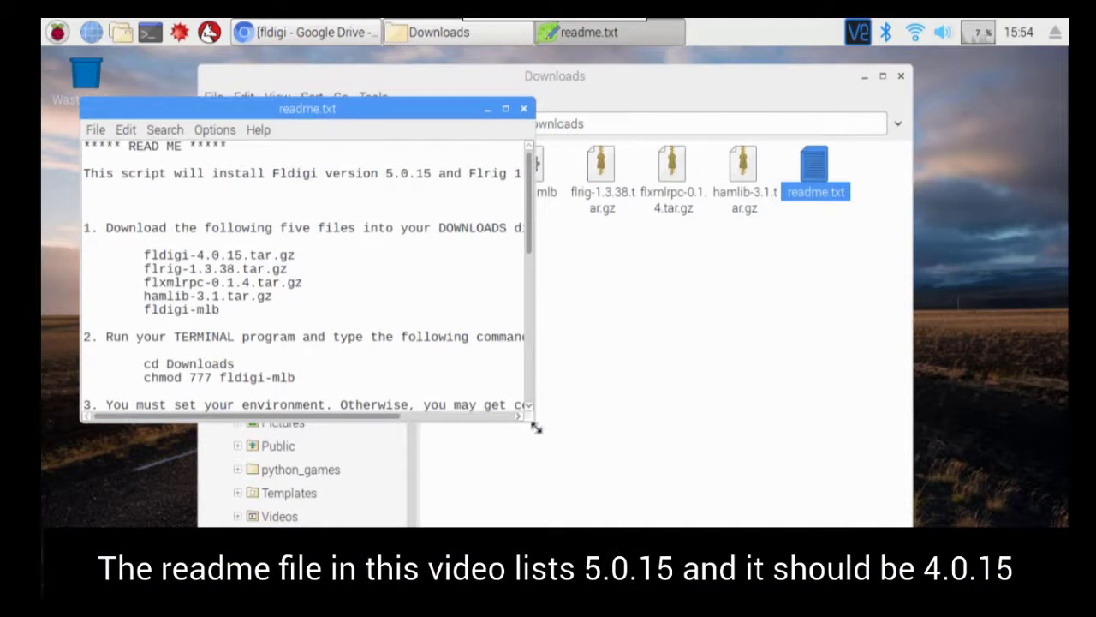
drag(536, 428, 892, 528)
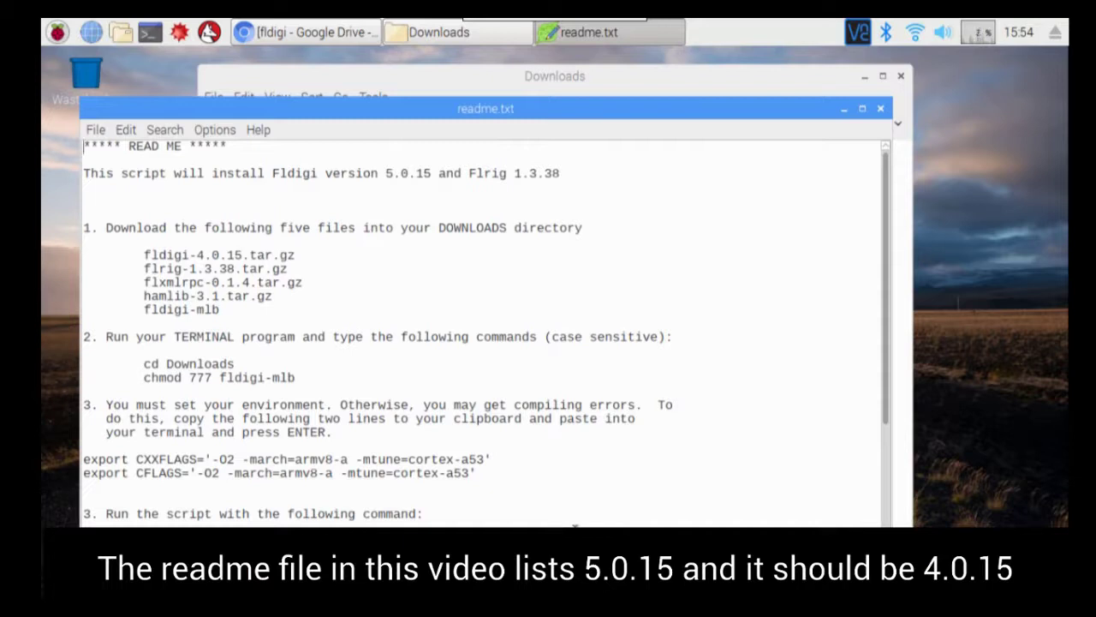
Review the readme's download list and the cd Downloads and chmod 777 fldigi-mlb commands, and minimise the file.
drag(105, 228, 326, 318)
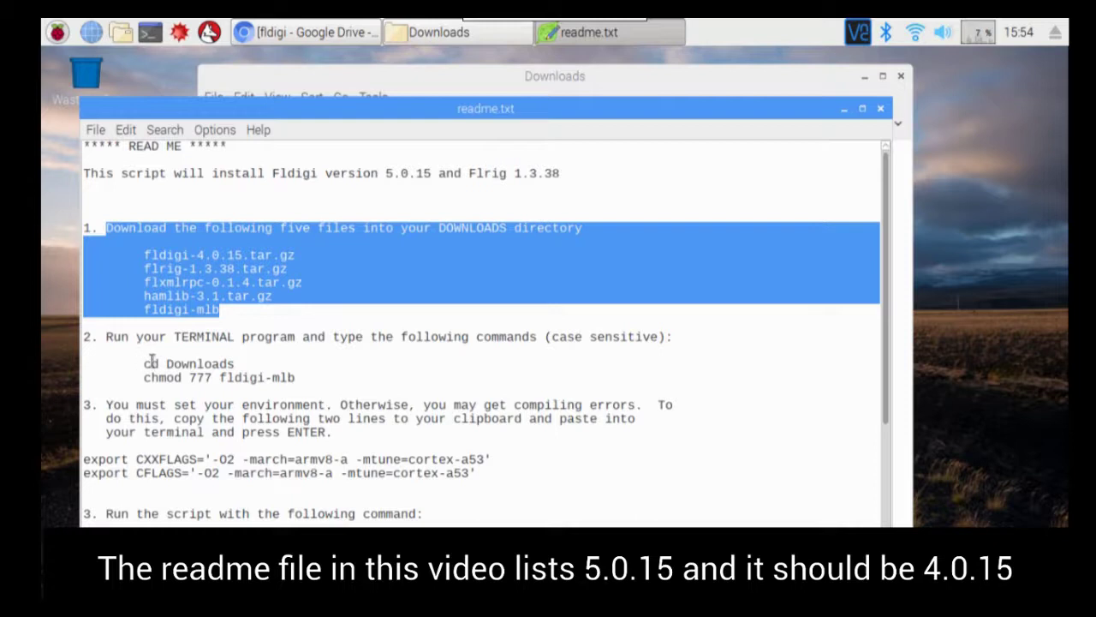
drag(146, 363, 318, 379)
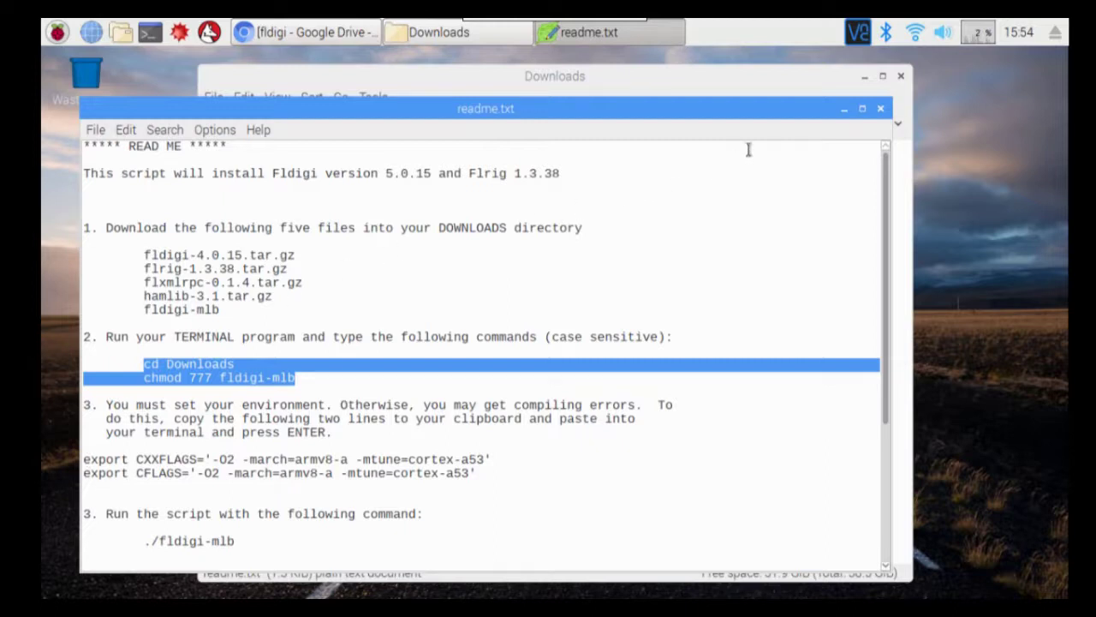
click(843, 109)
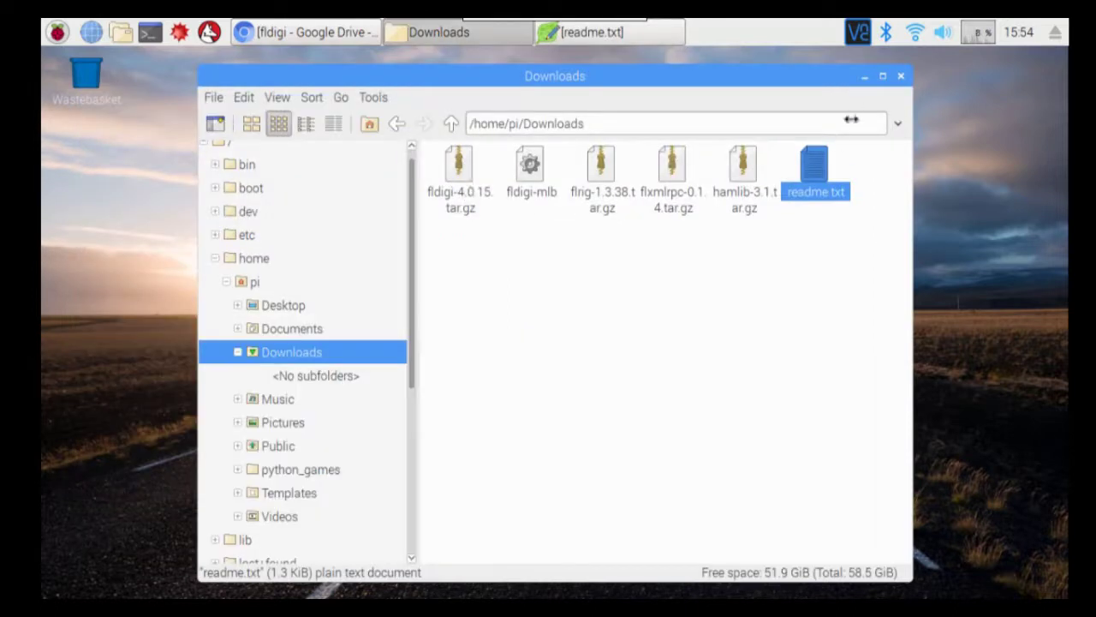
Close the file manager, switch to a terminal, change to the Downloads directory, and widen and reposition the terminal window.
click(902, 76)
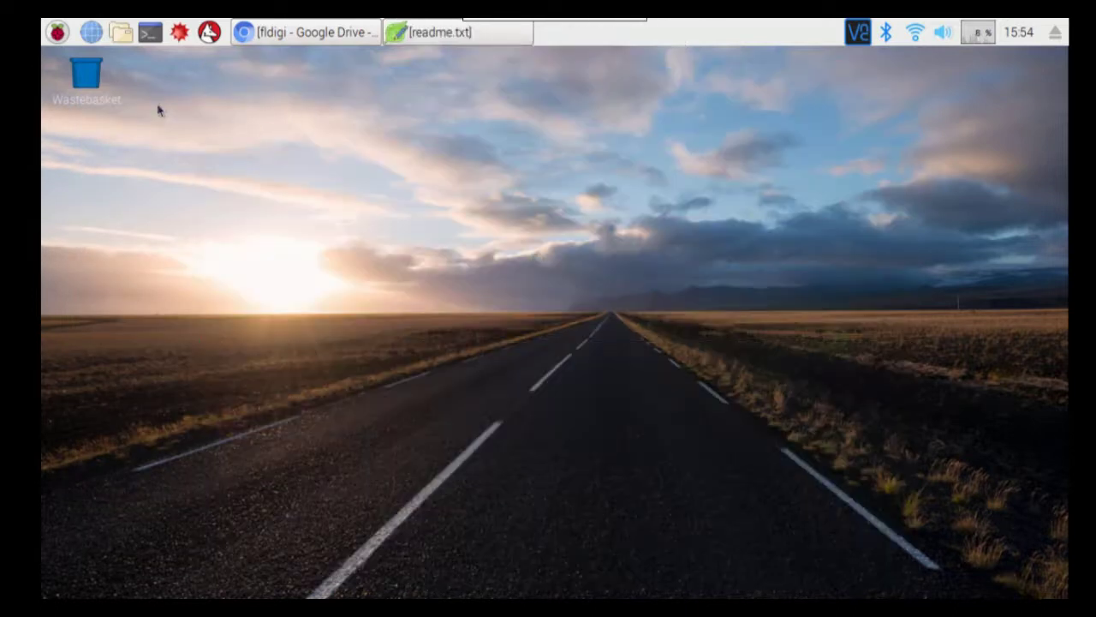
click(151, 33)
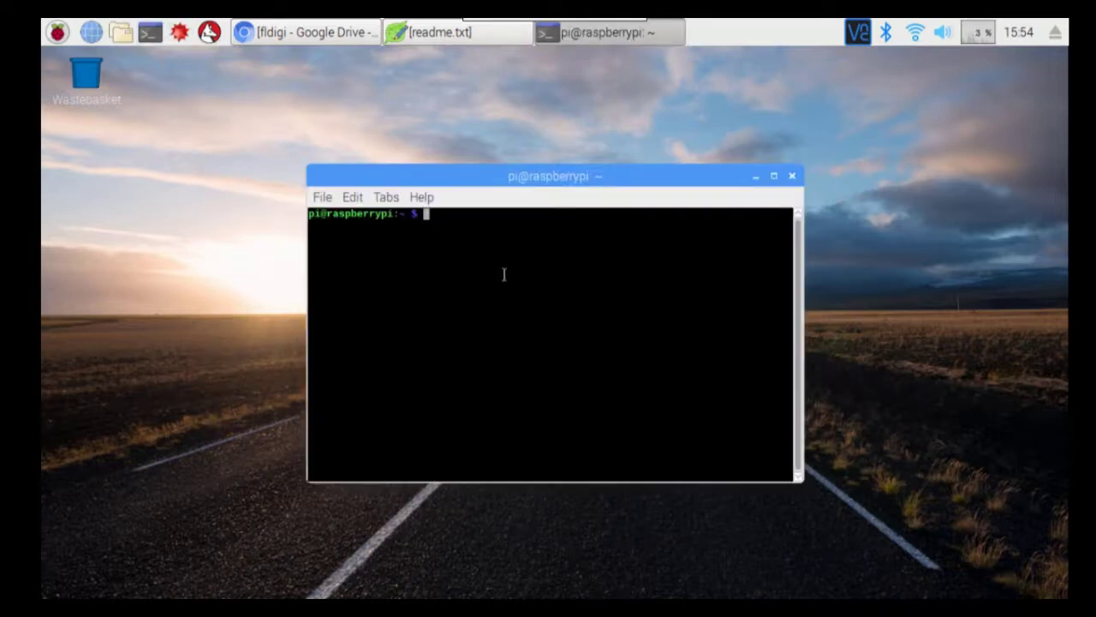
text(cd Downloads)
key(Return)
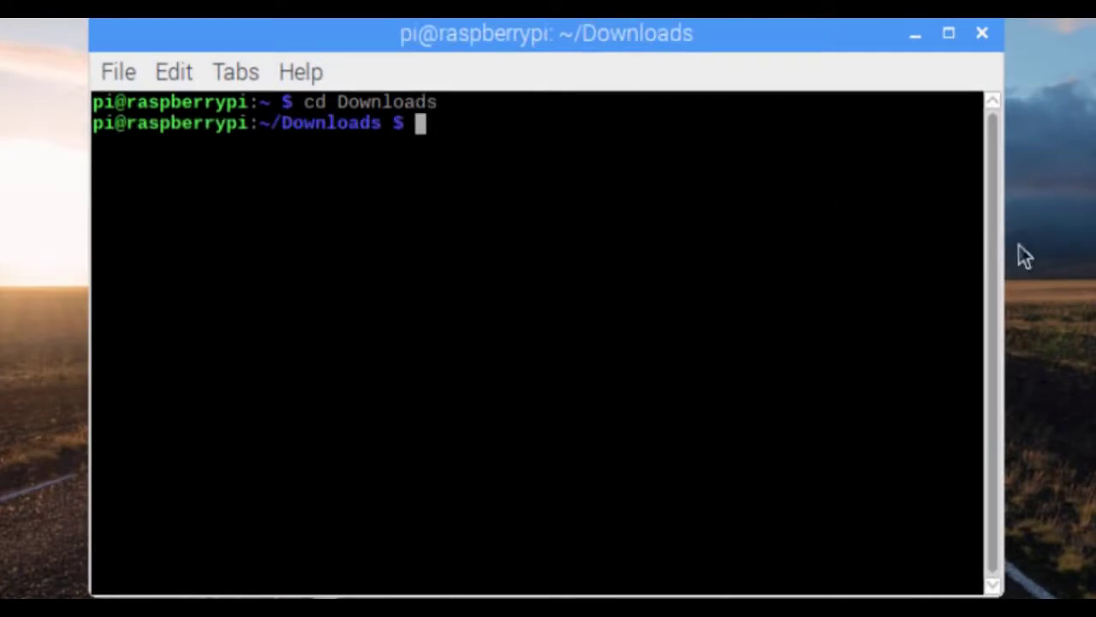
drag(1036, 247, 1095, 257)
drag(716, 34, 628, 29)
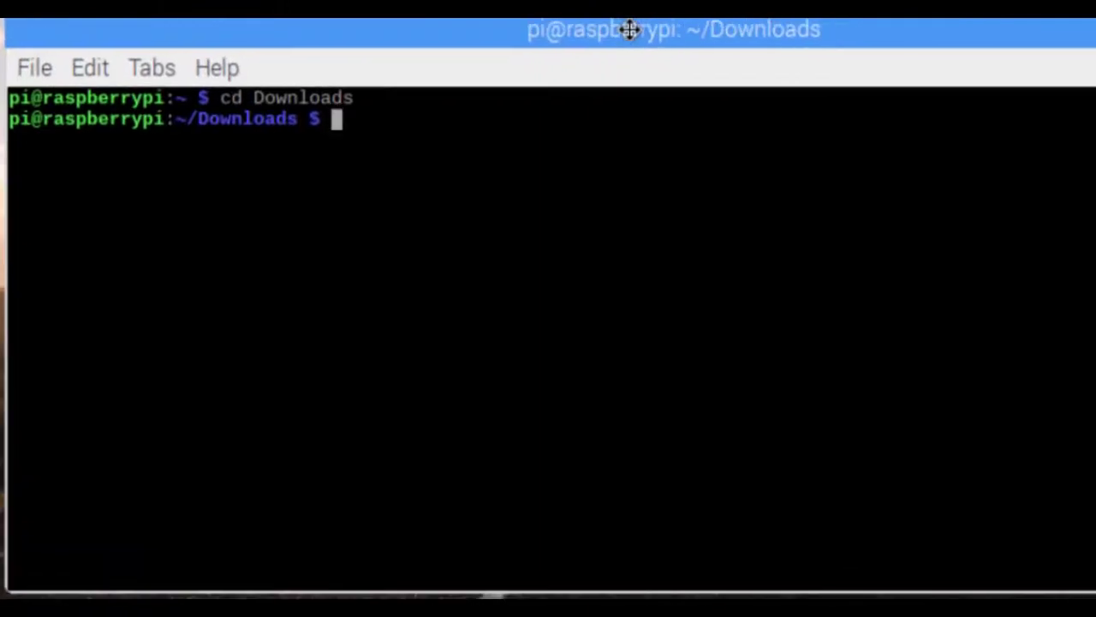
Give the install script full permissions with chmod 777 fldigi-mlb.
text(chmod )
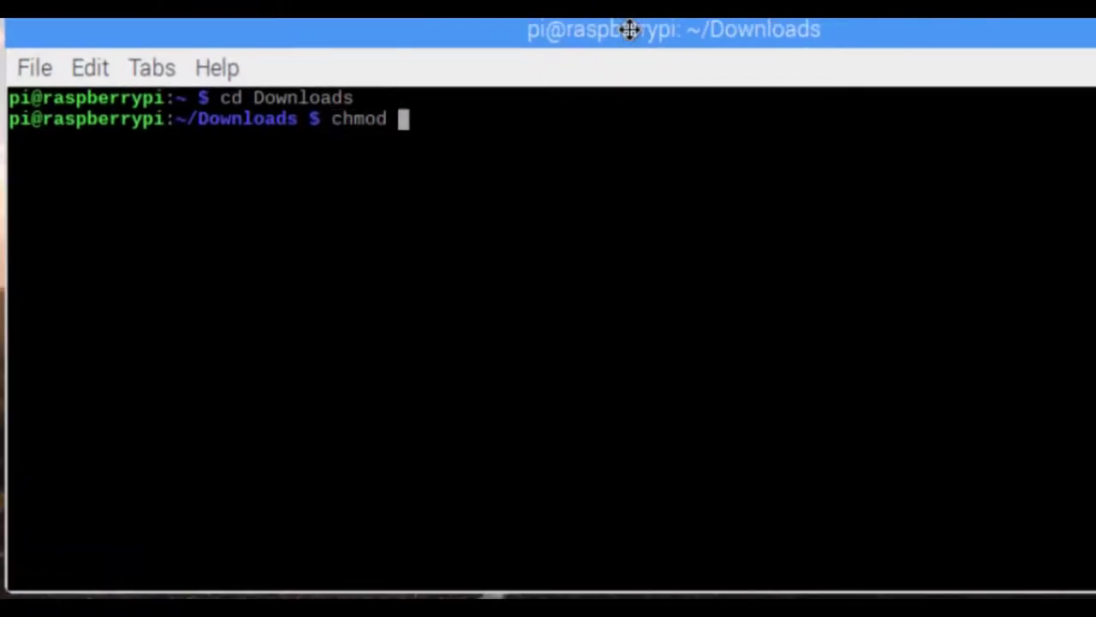
text(777 )
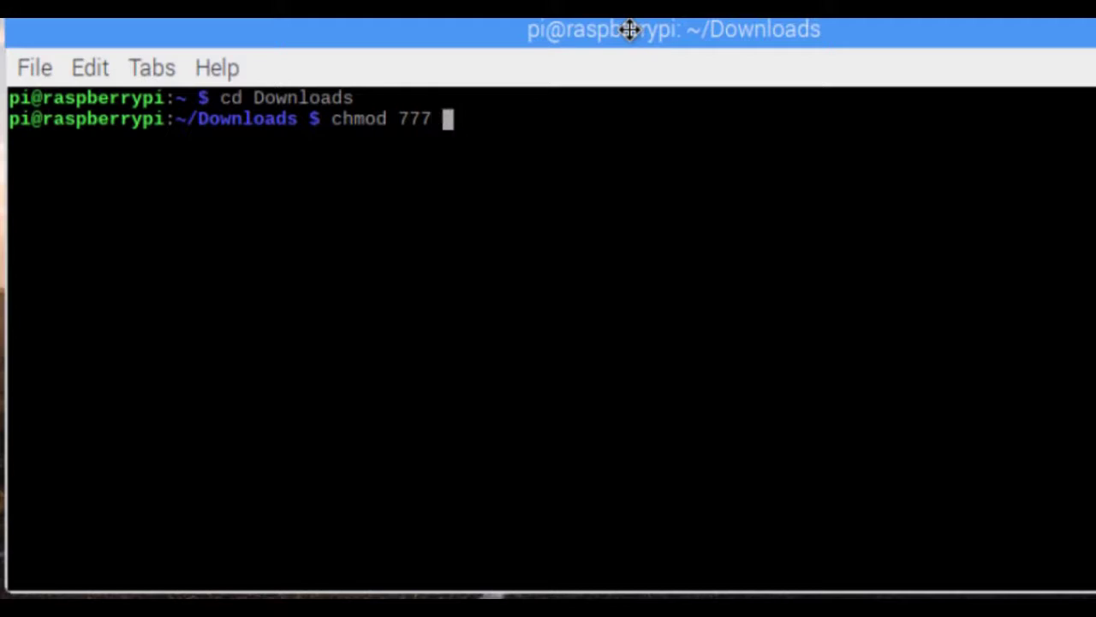
text(fldigi)
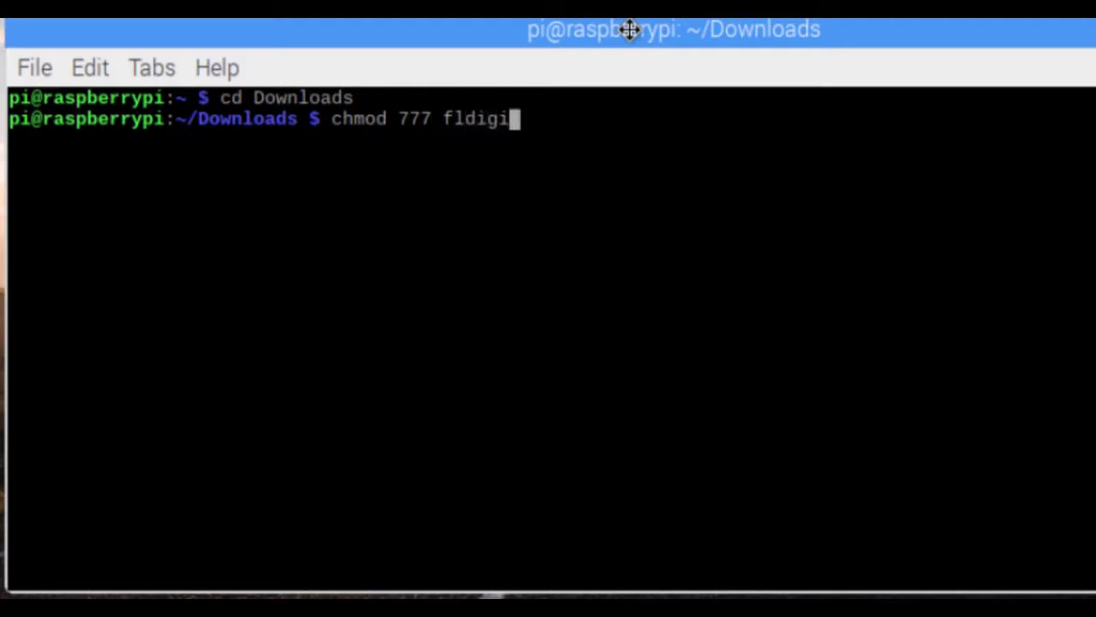
text(-mlb)
key(Return)
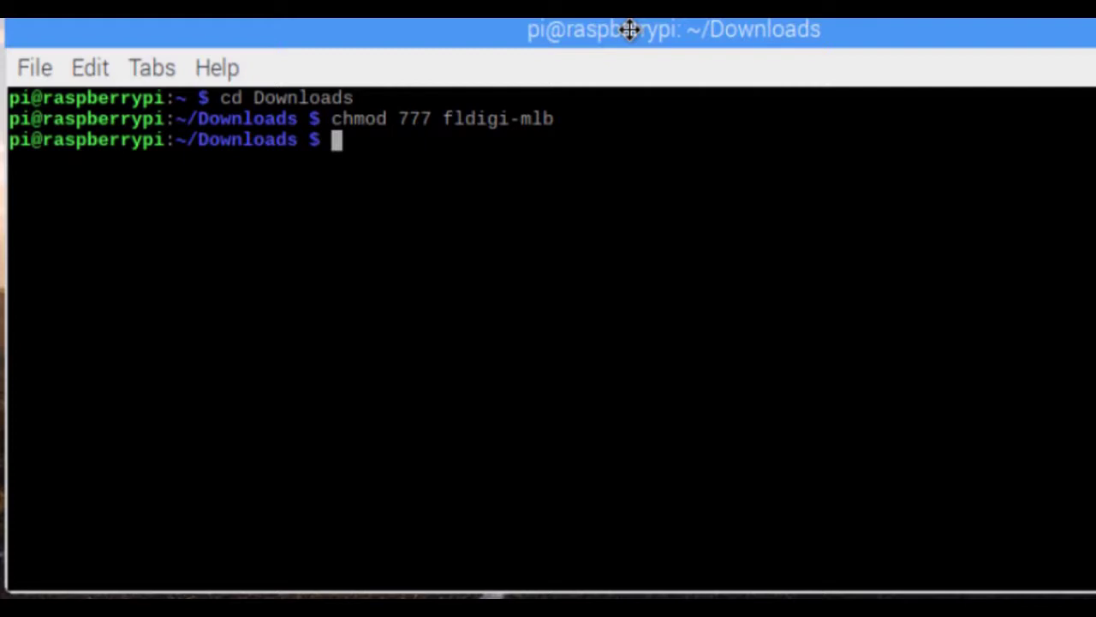
Try to run the install script with ./fldigi-mlb and continue past its introduction.
text(./fldi)
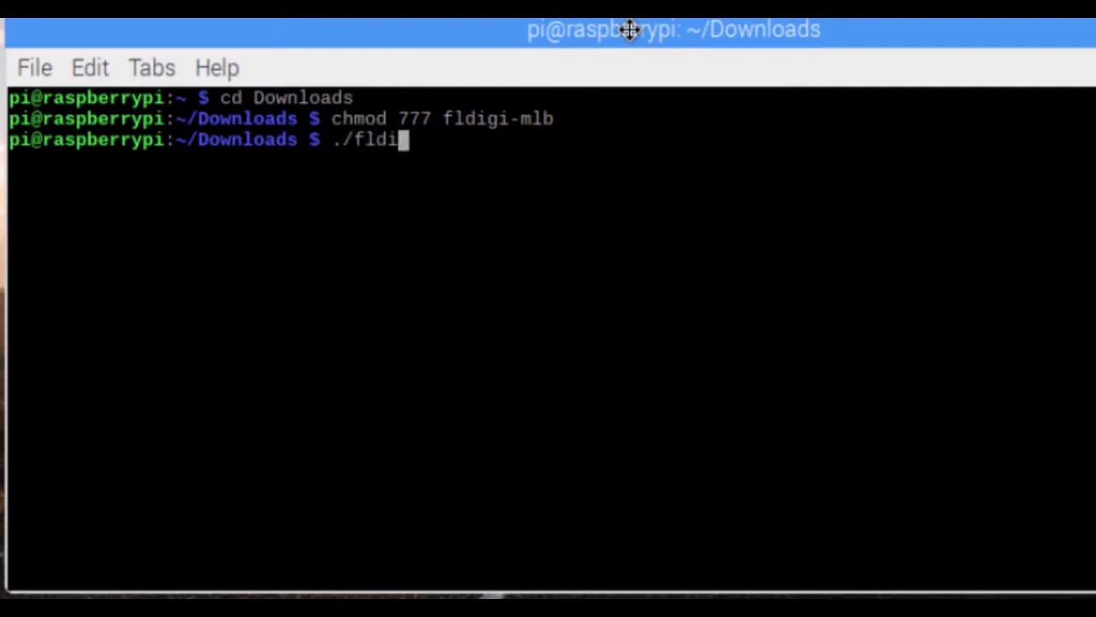
key(Tab)
key(Return)
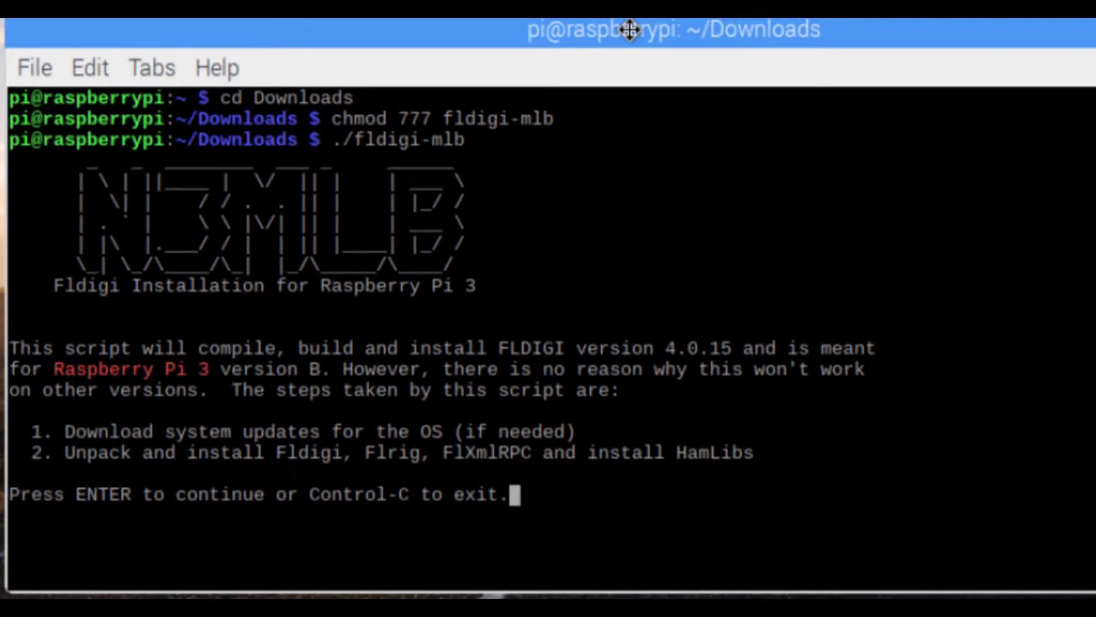
key(Return)
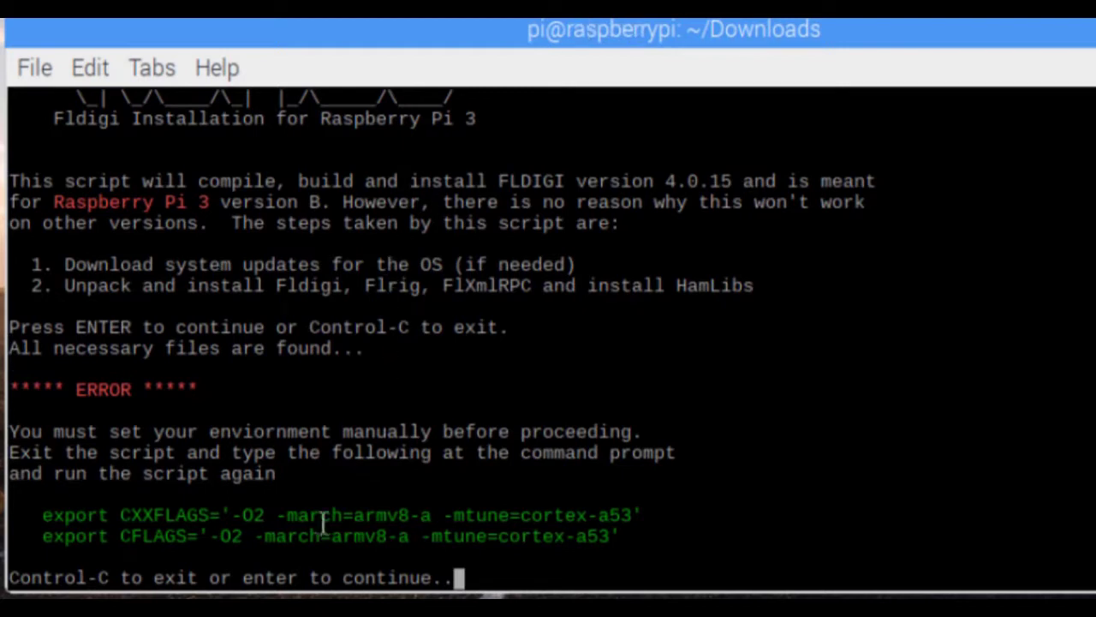
Reopen readme.txt and copy its two export lines for CXXFLAGS and CFLAGS.
drag(42, 514, 640, 533)
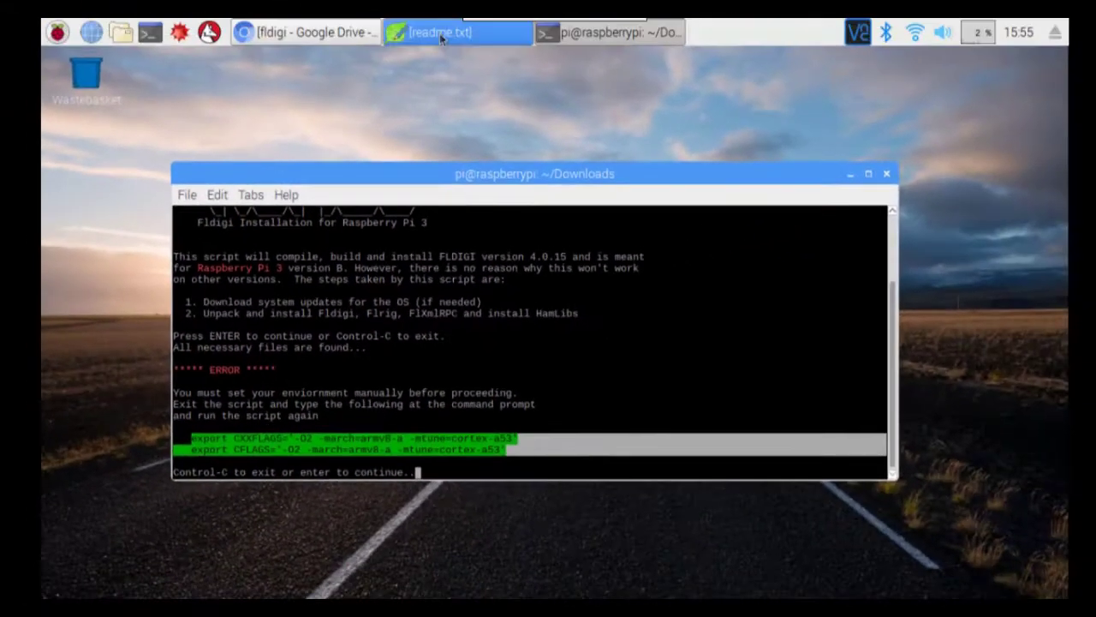
click(439, 33)
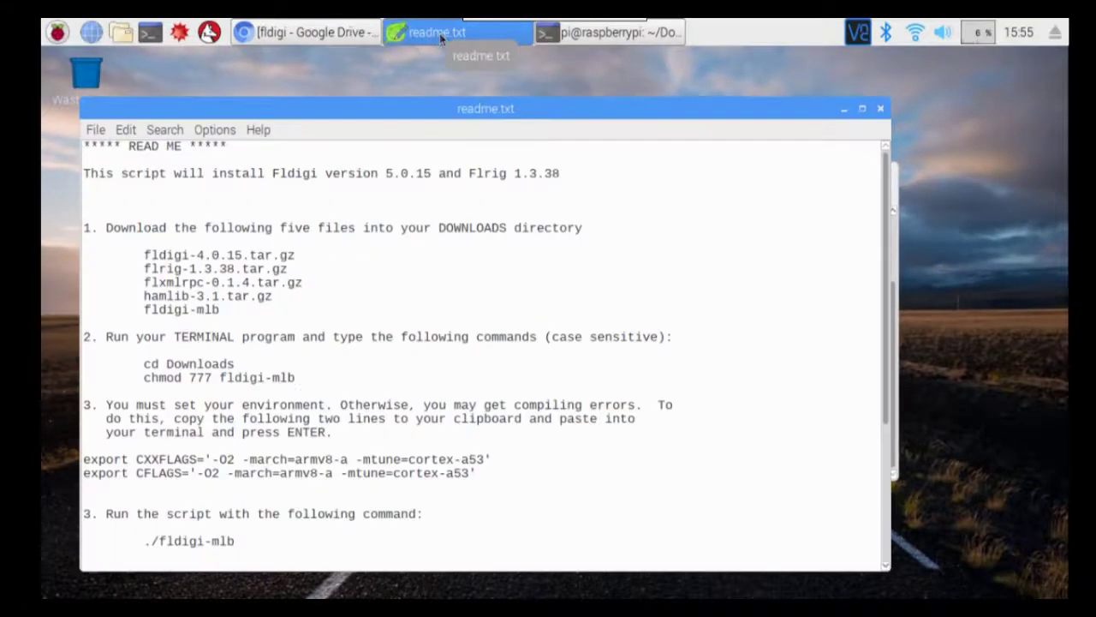
mouse_move(88, 459)
mouse_down()
mouse_move(490, 477)
mouse_move(82, 465)
mouse_up()
right_click(97, 468)
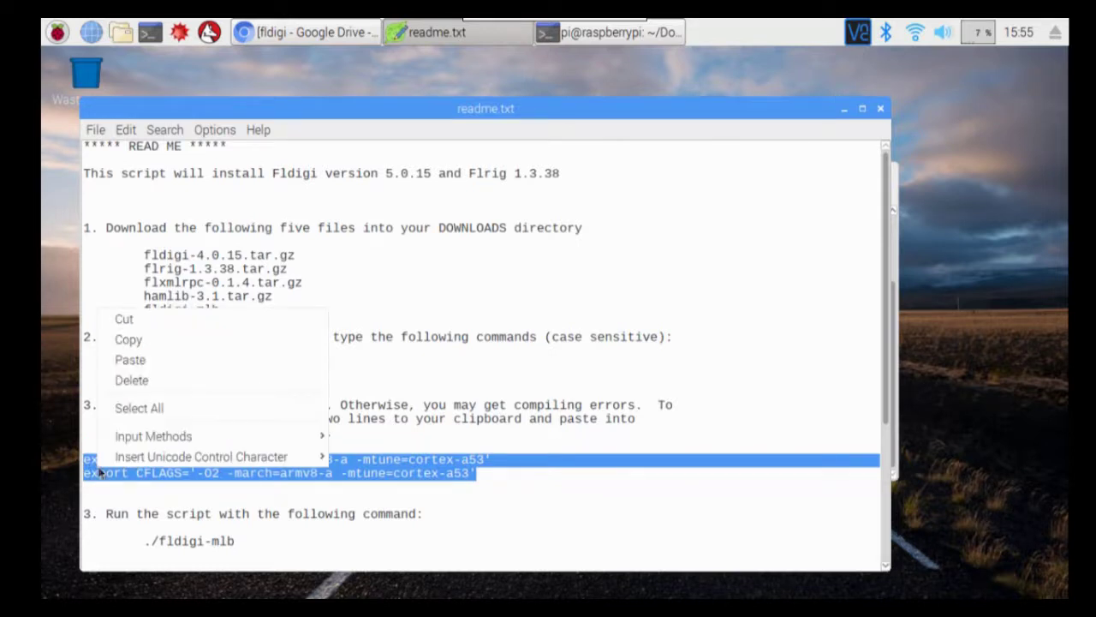
click(145, 341)
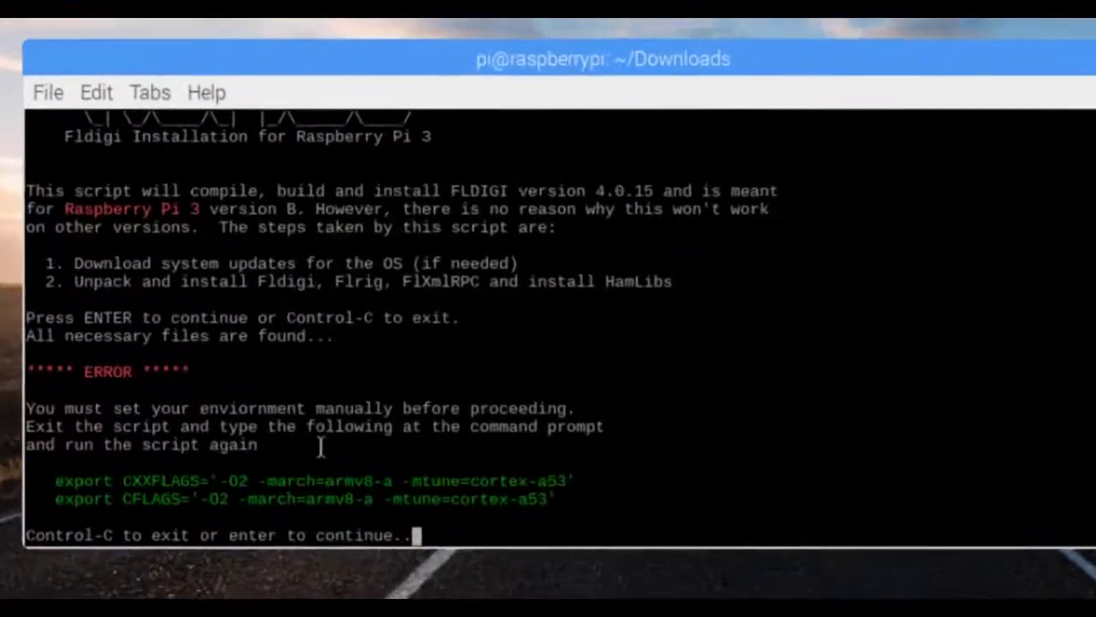
Exit the script and run the copied export lines, setting CXXFLAGS and CFLAGS to '-O2 -march=armv8-a -mtune=cortex-a53'.
key(ctrl+c)
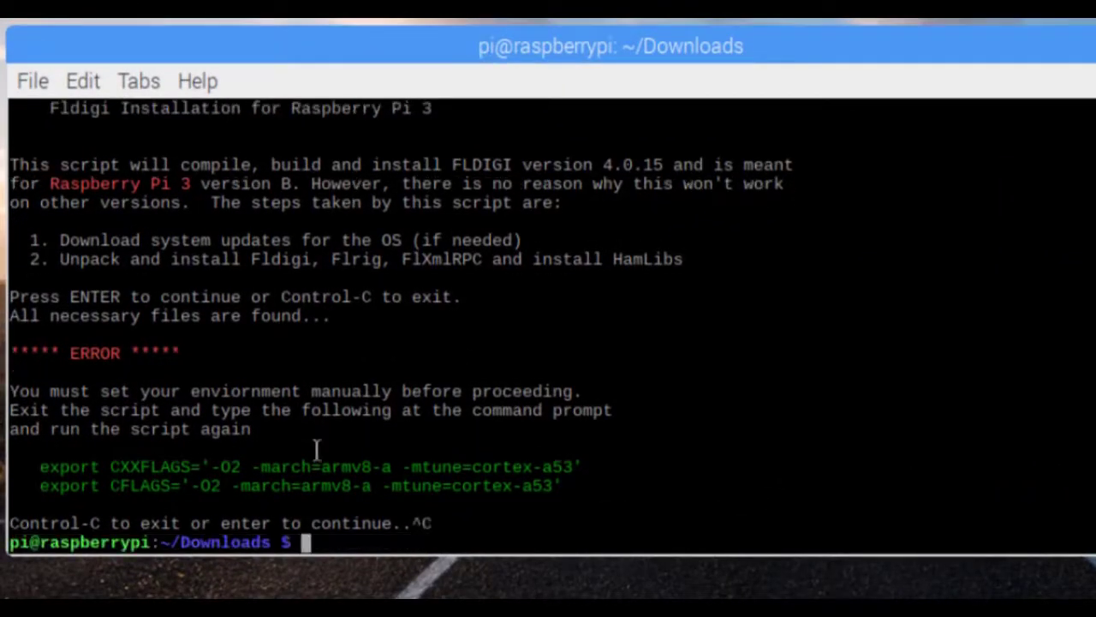
right_click(317, 449)
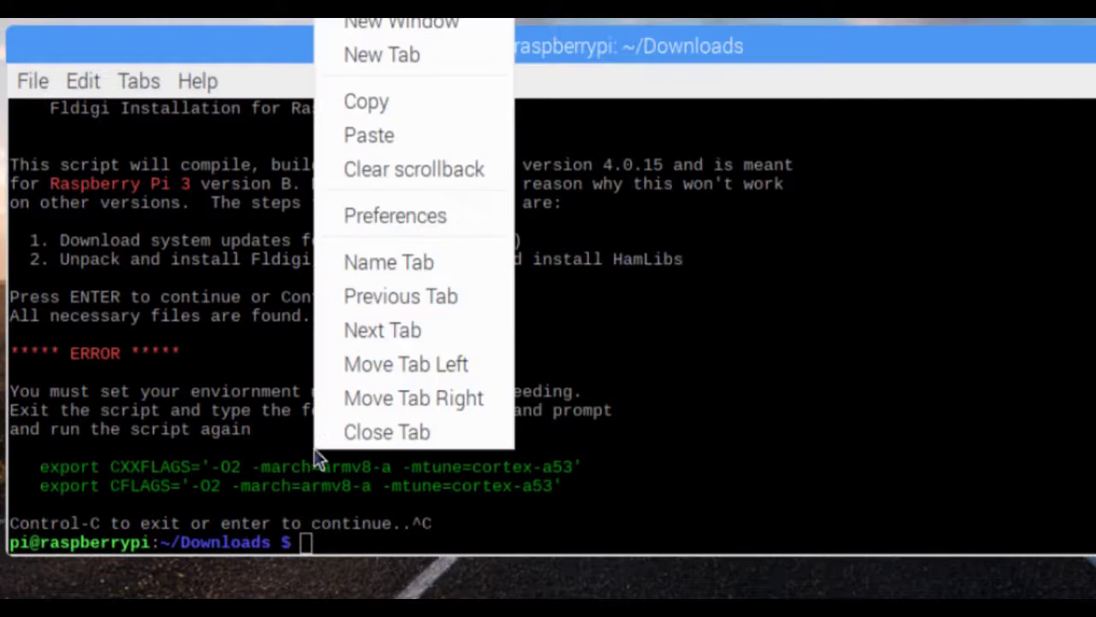
click(415, 134)
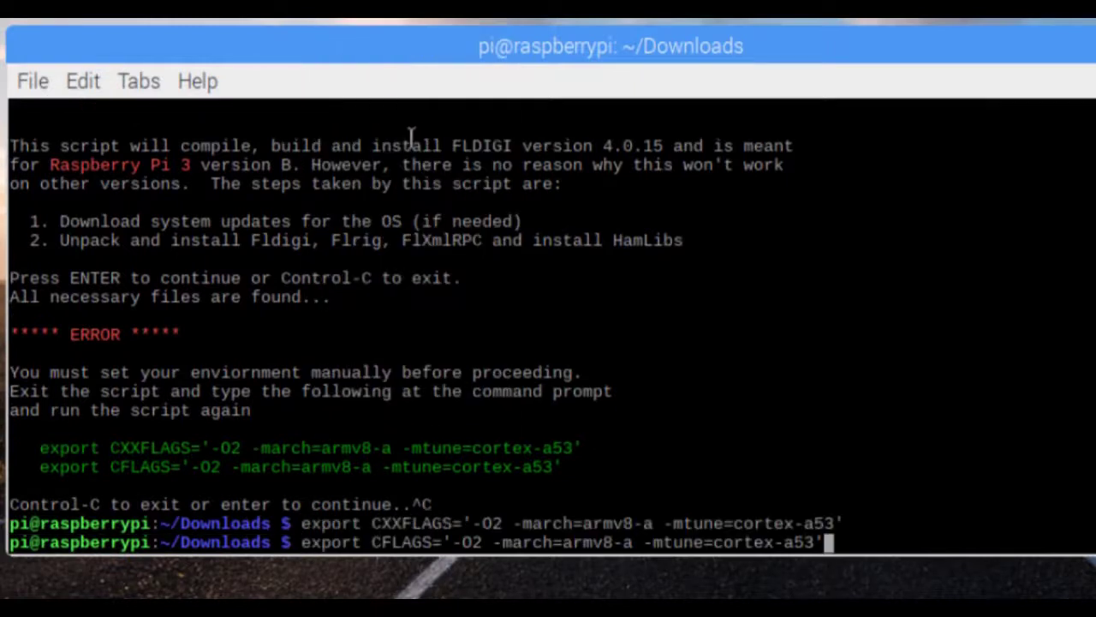
key(Return)
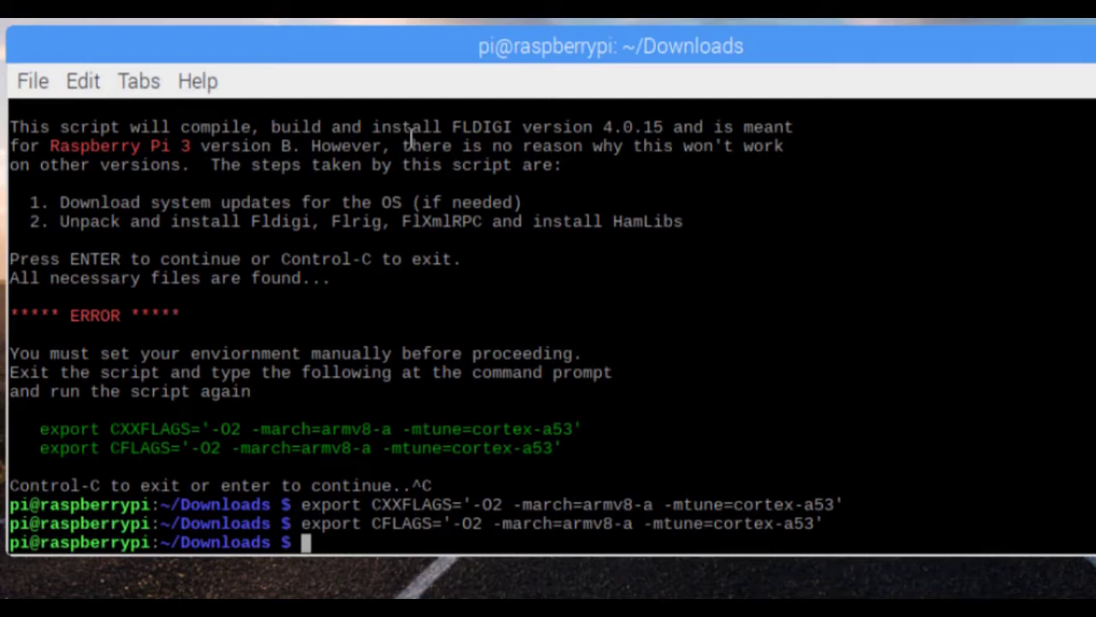
Rerun ./fldigi-mlb from the command history and continue past its introduction.
key(Up)
key(Up)
key(Up)
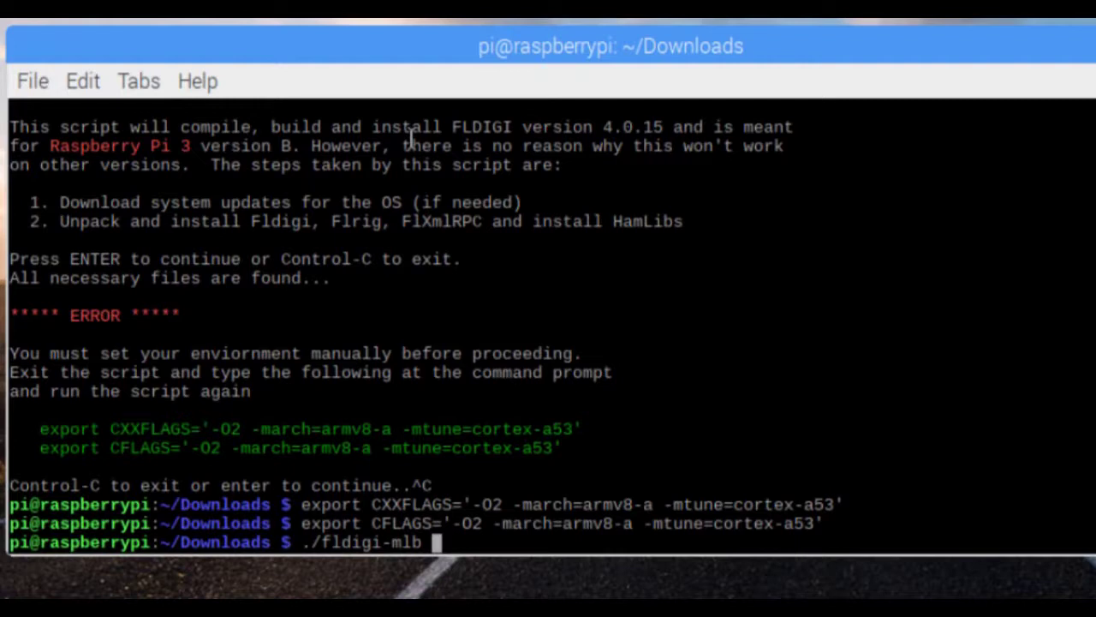
key(Return)
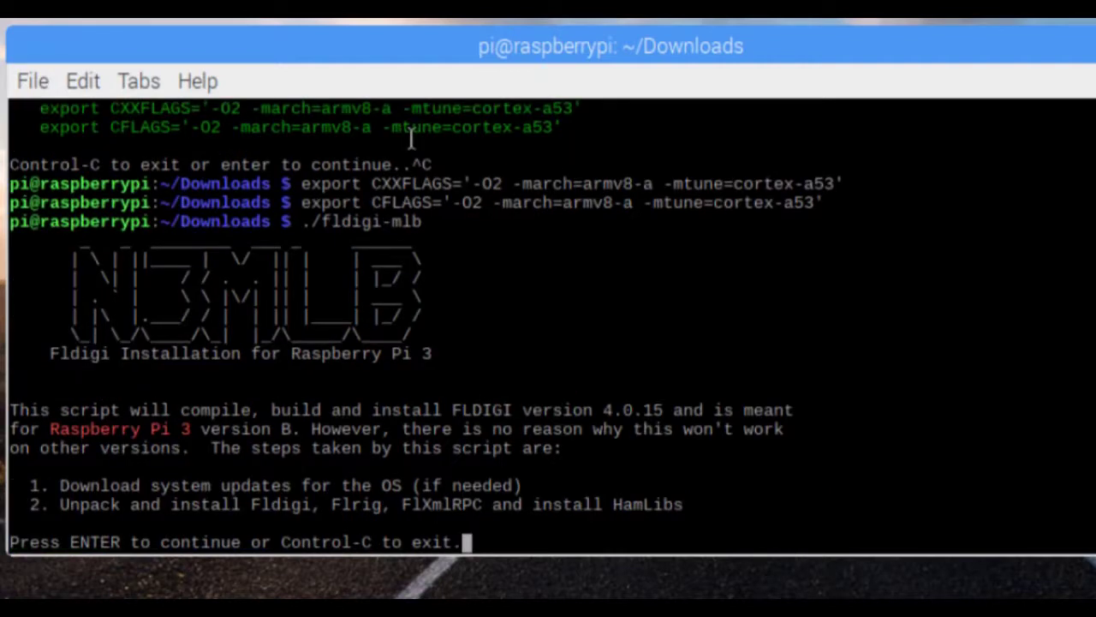
key(Return)
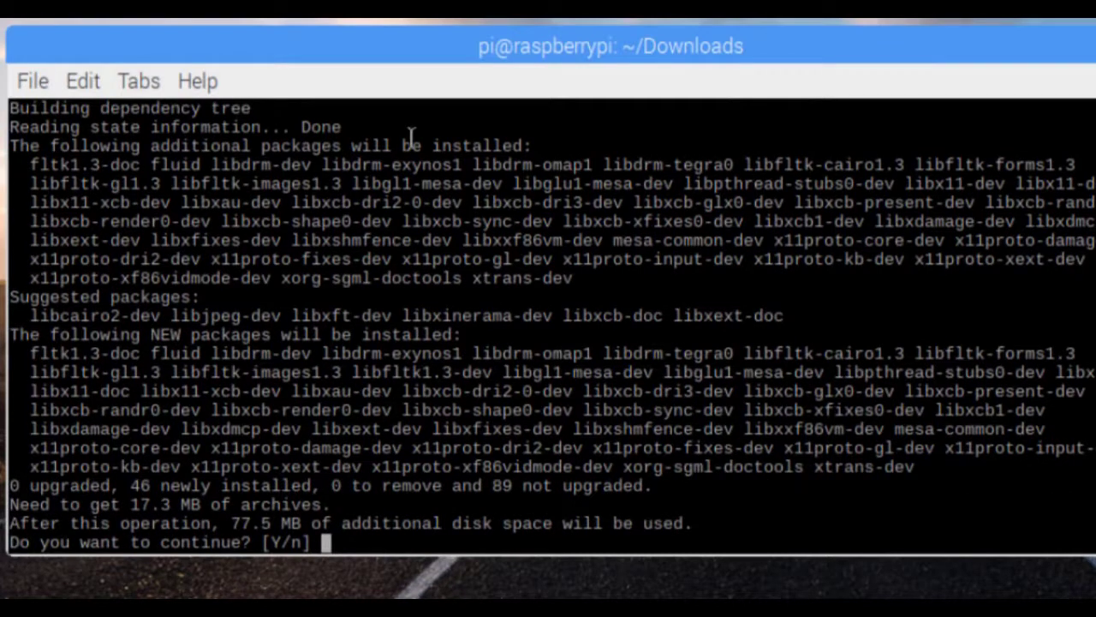
Accept the installation of the additional packages and start extracting, compiling and installing the programs.
text(y)
key(Return)
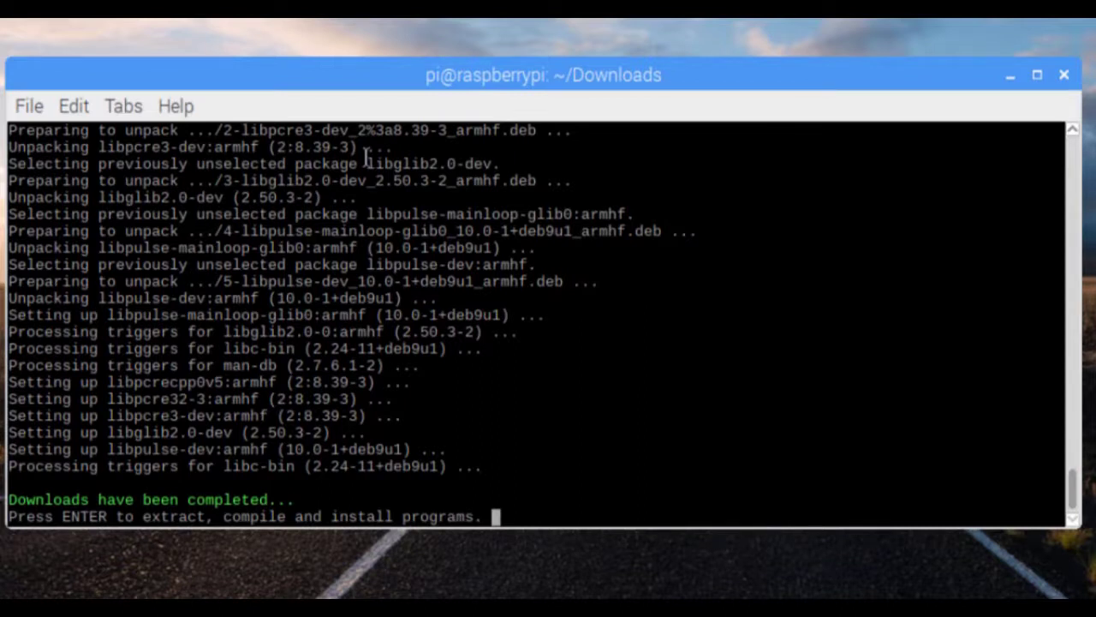
key(Return)
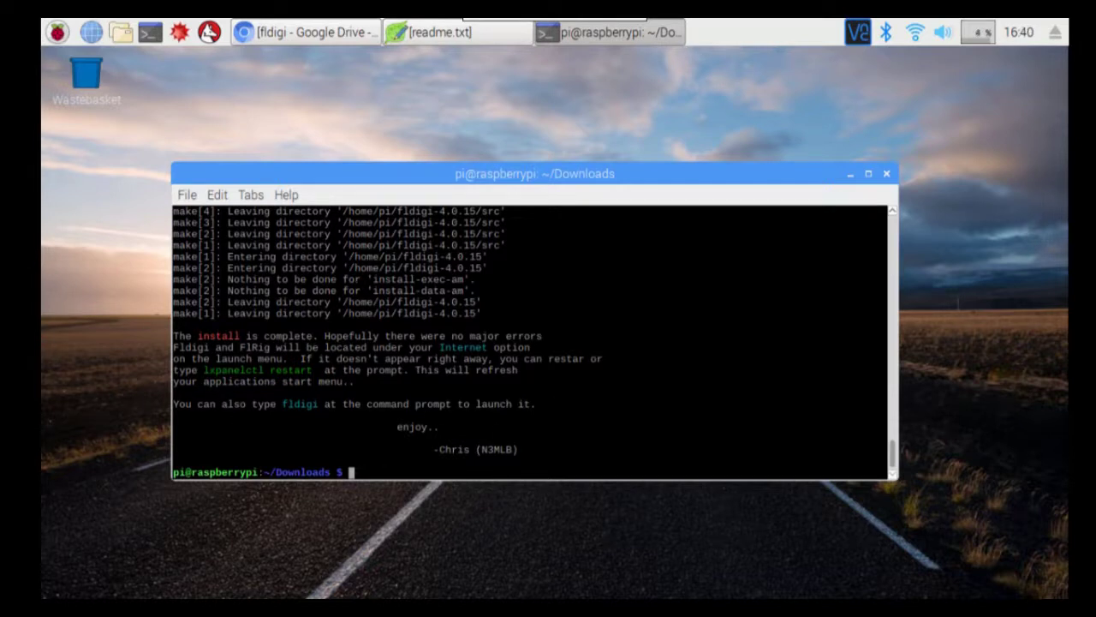
Refresh the applications menu with lxpanelctl restart, checking its Internet category for Fldigi and FlRig before and after.
click(58, 33)
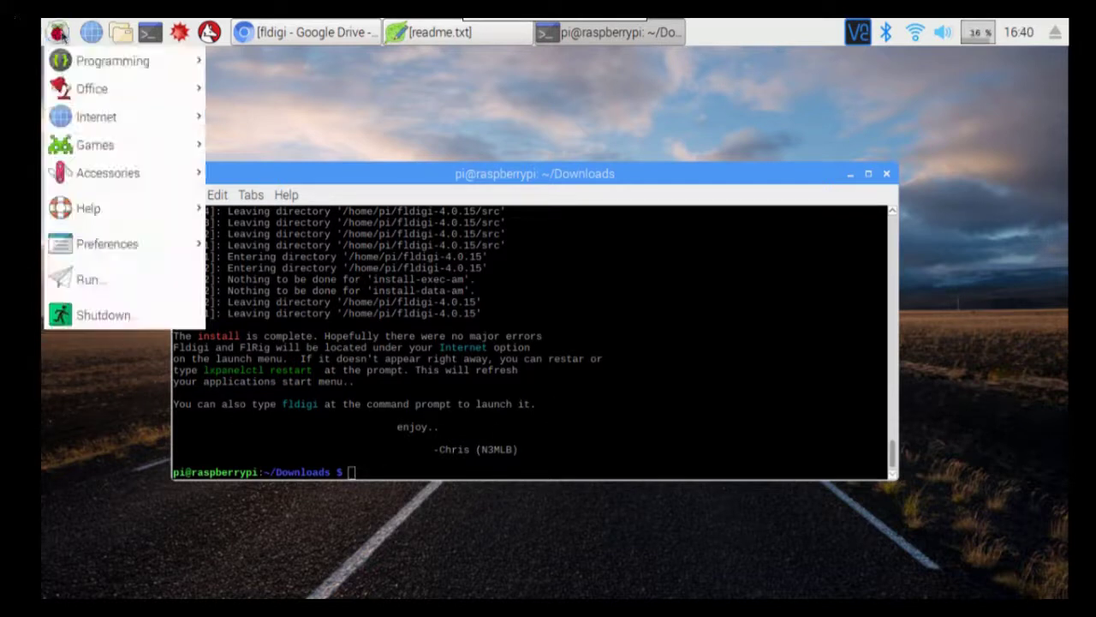
mouse_move(118, 128)
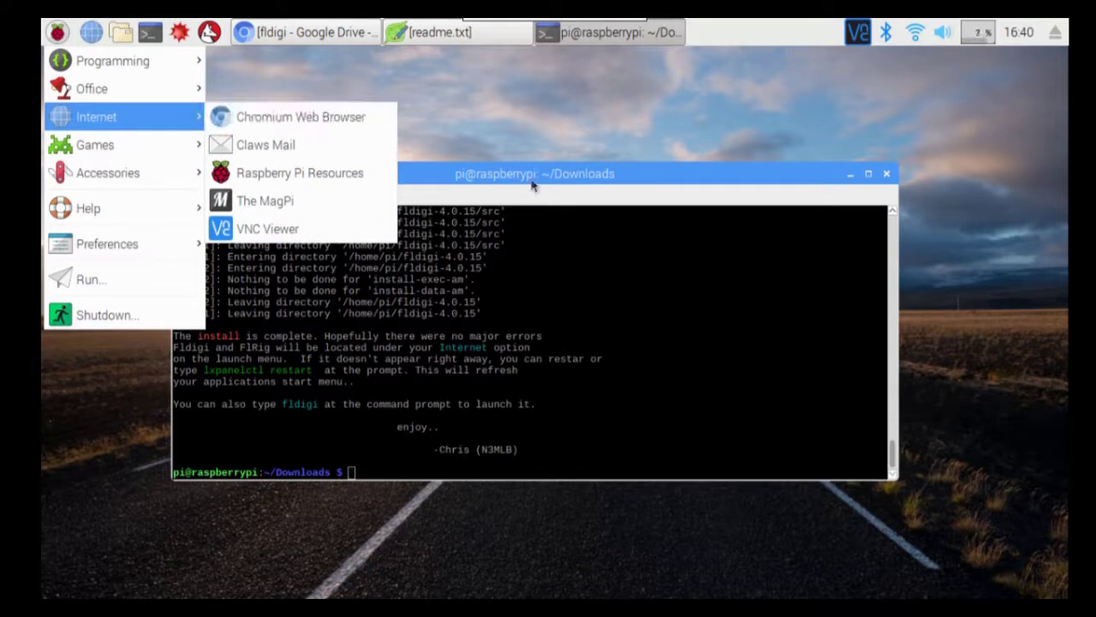
click(624, 185)
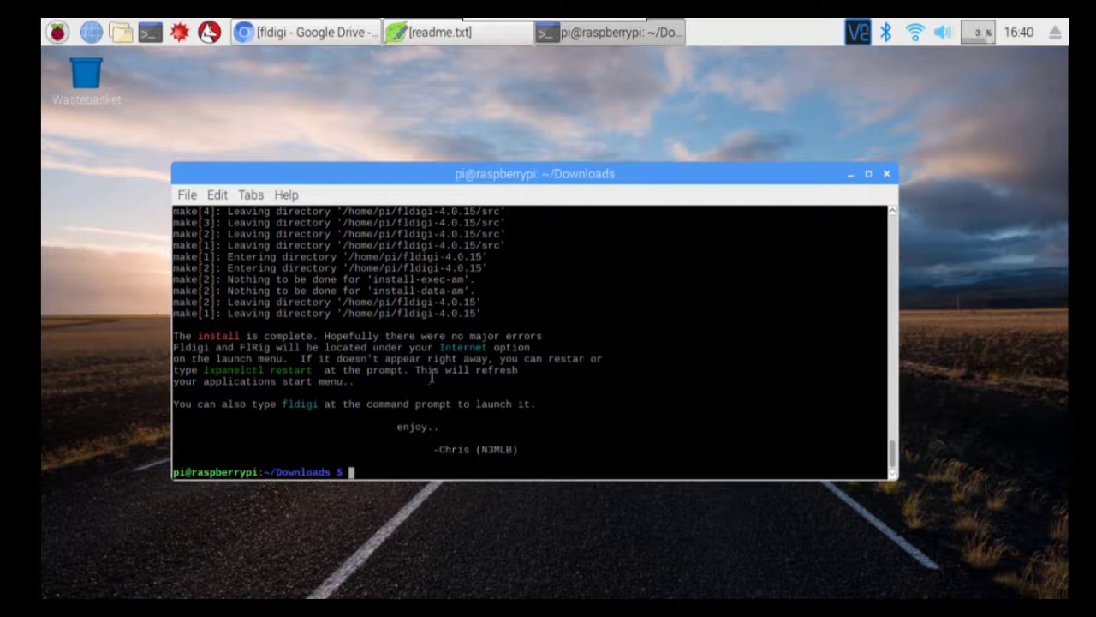
text(lxpanelc)
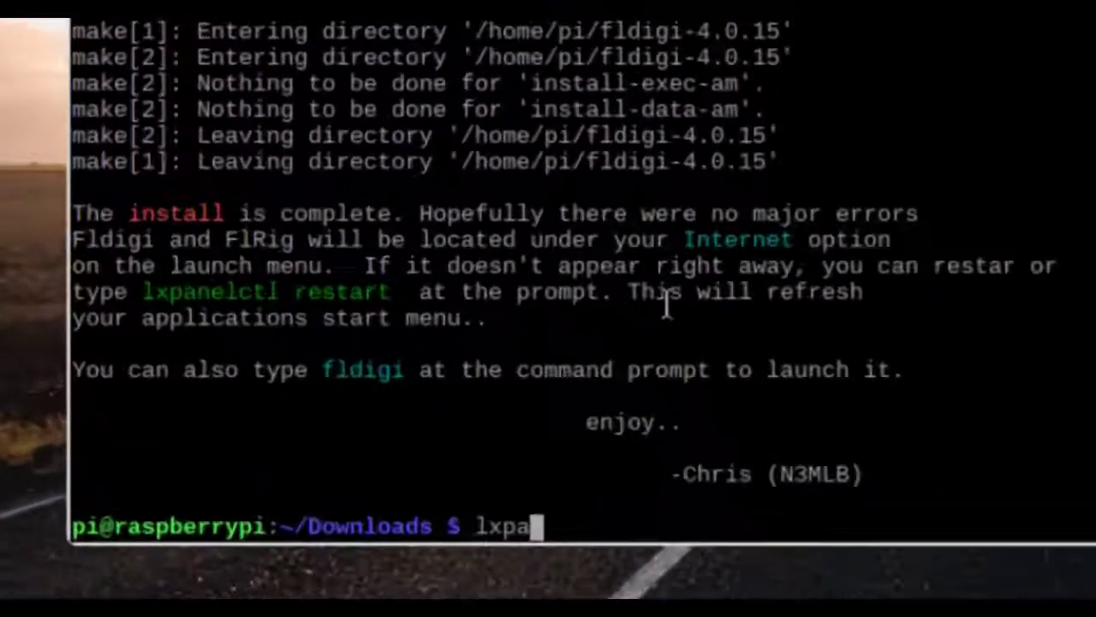
text(tl)
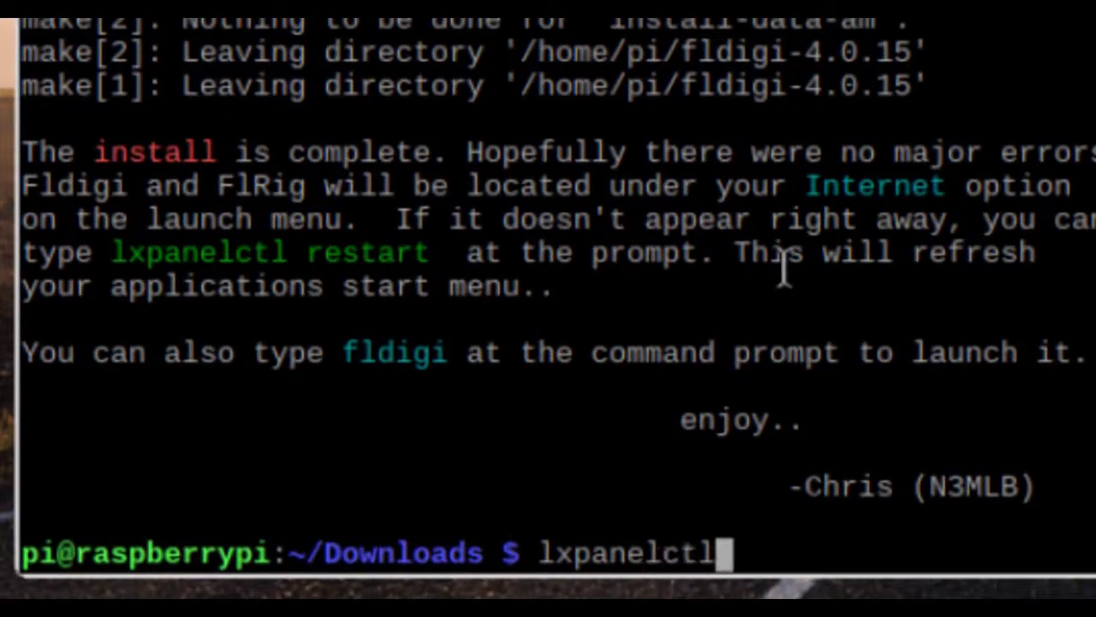
text( restart)
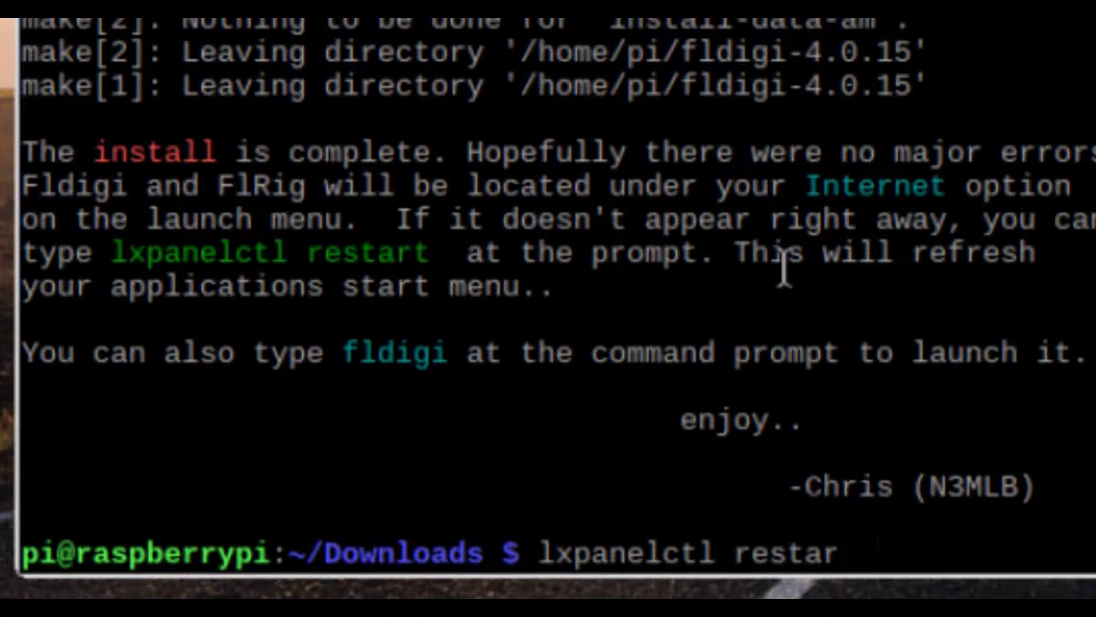
key(Return)
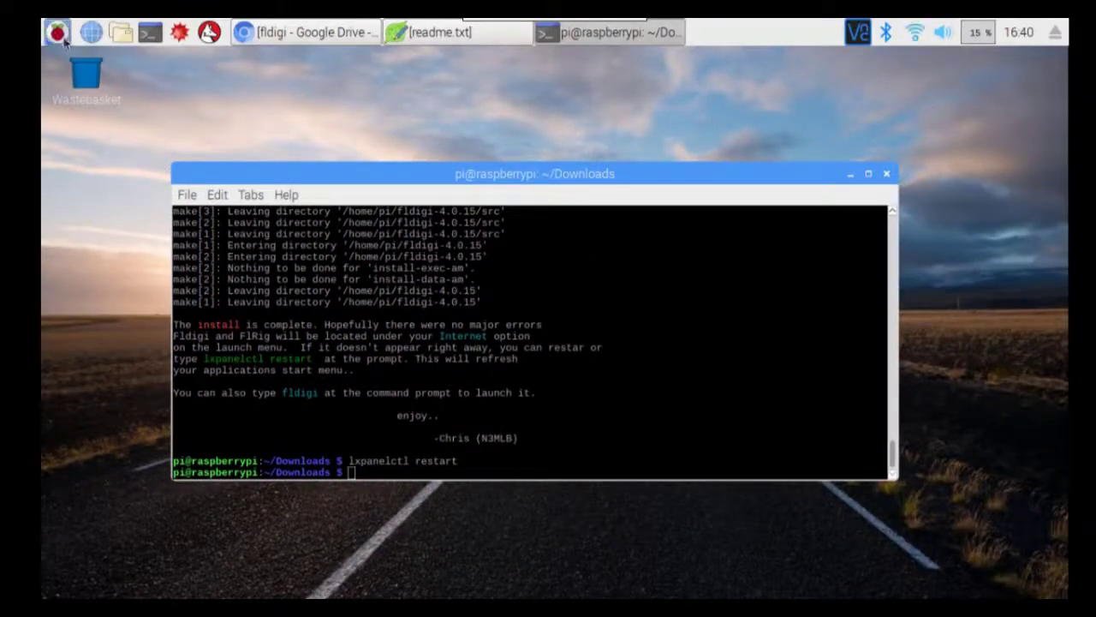
click(57, 32)
mouse_move(120, 118)
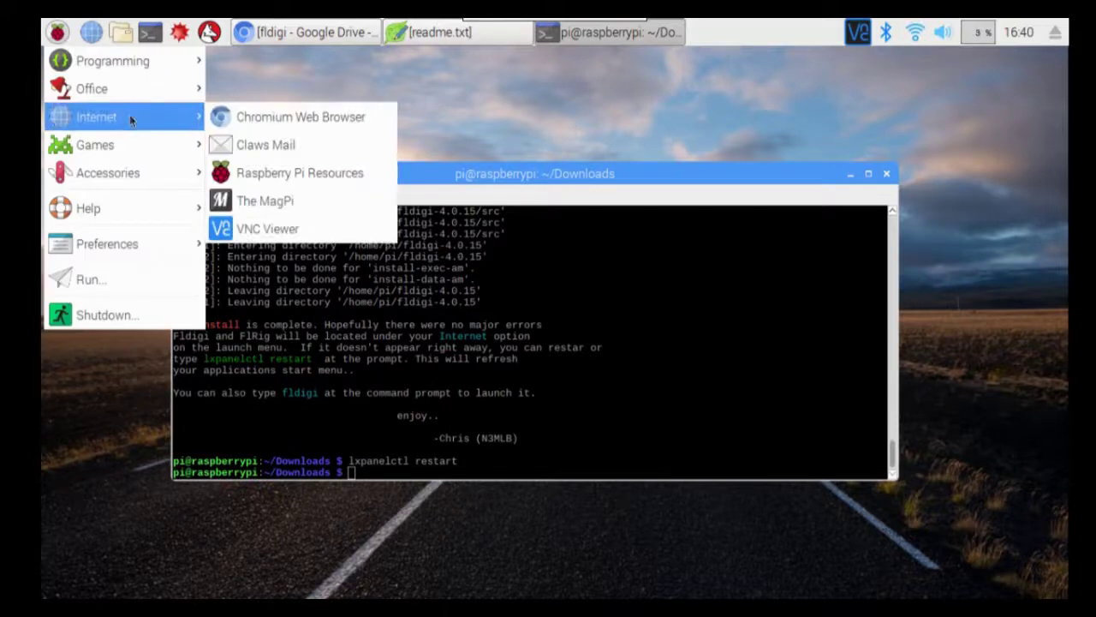
click(561, 350)
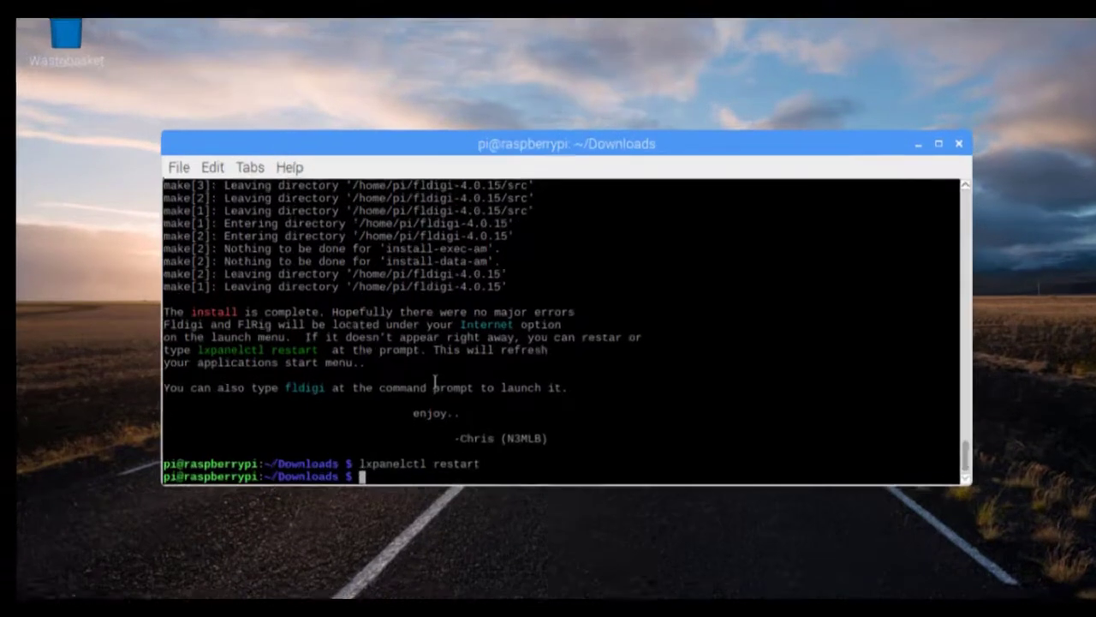
Clear the downloaded package cache with sudo apt-get clean.
text(sudo )
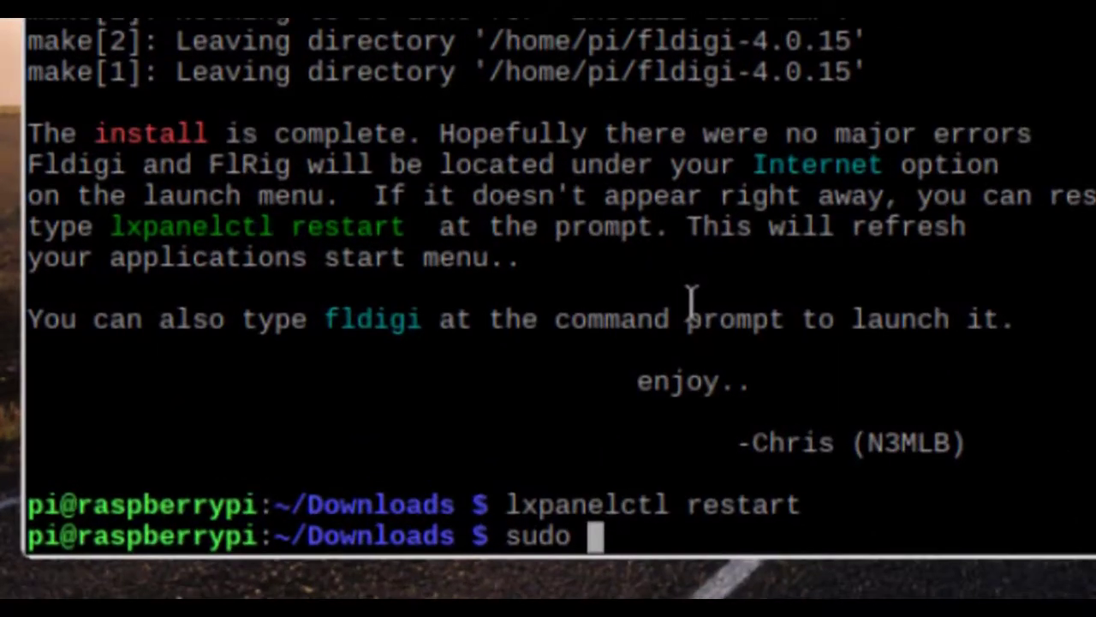
text(apt-get cl)
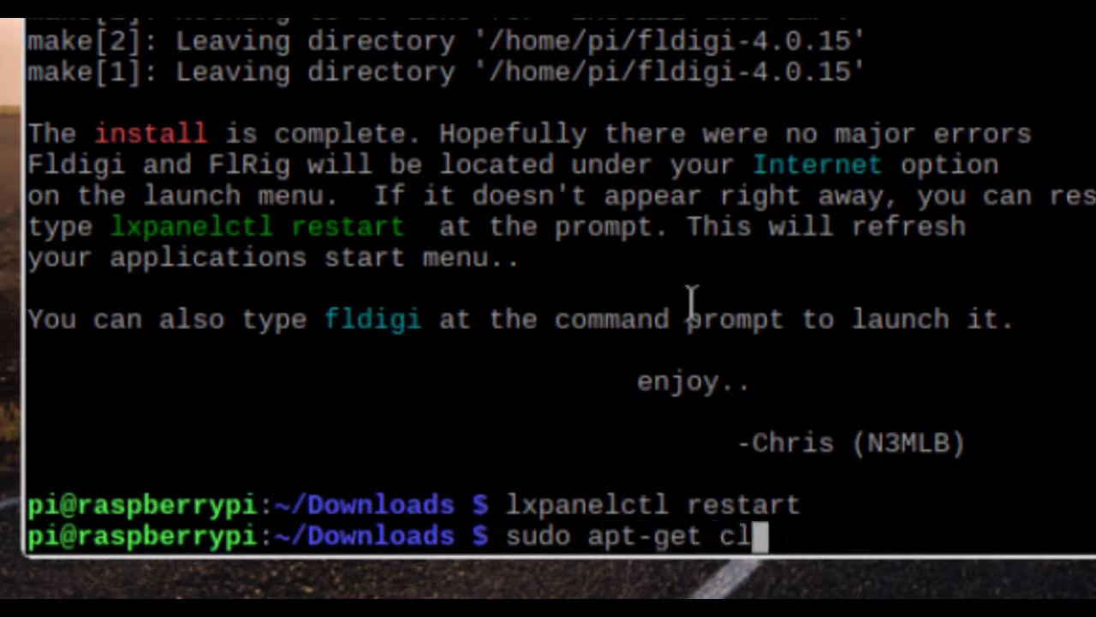
text(ean)
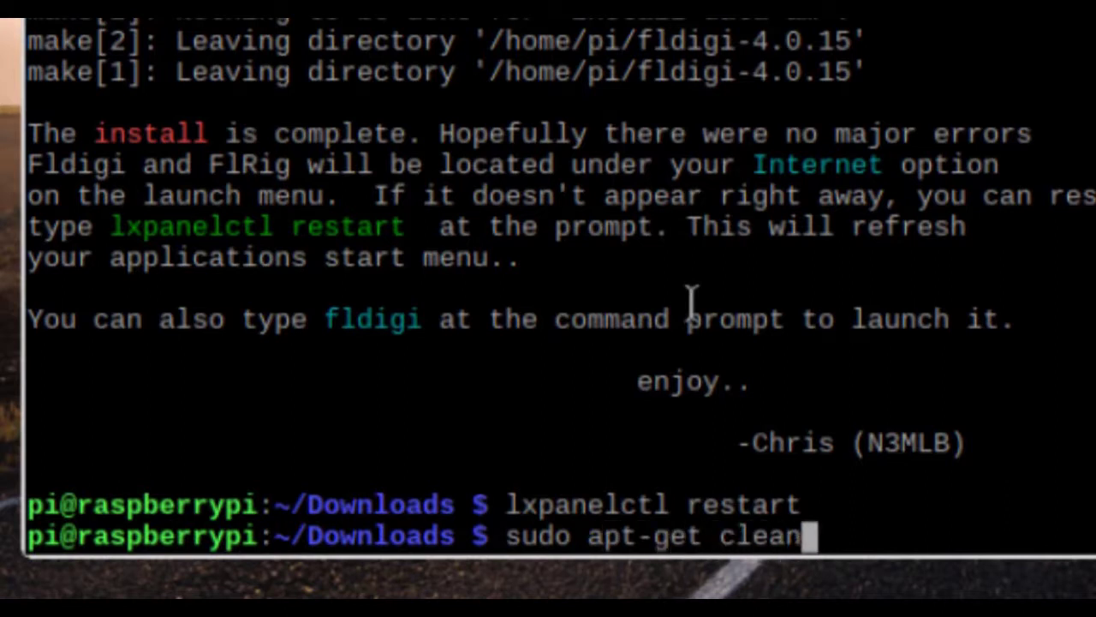
key(Return)
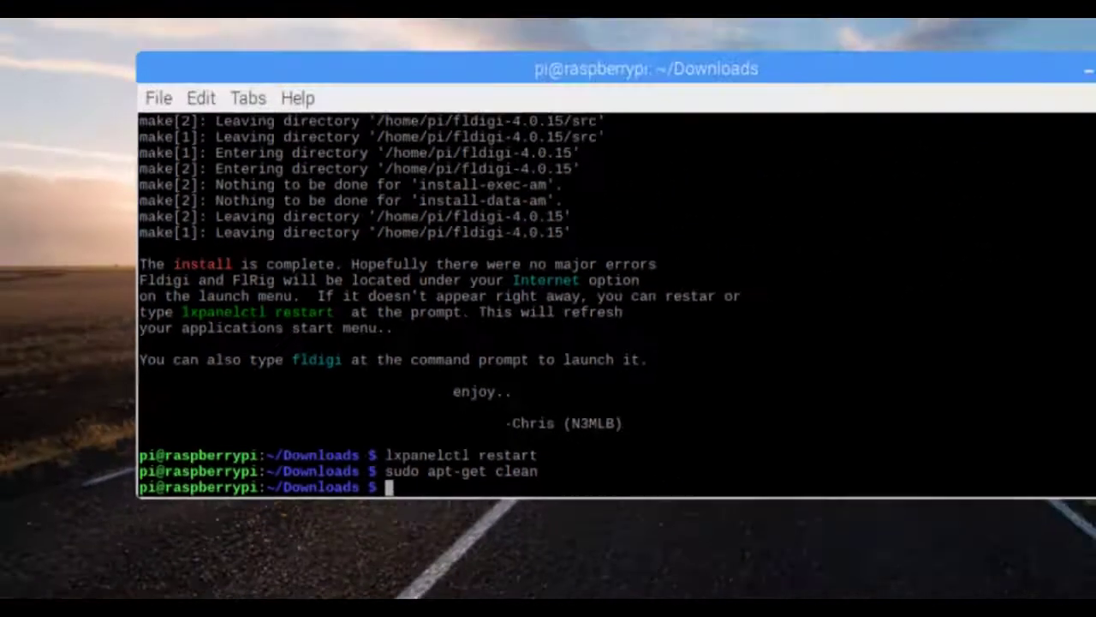
Open the Downloads folder in the file manager, select all the installation files to review them, and close the window.
click(121, 32)
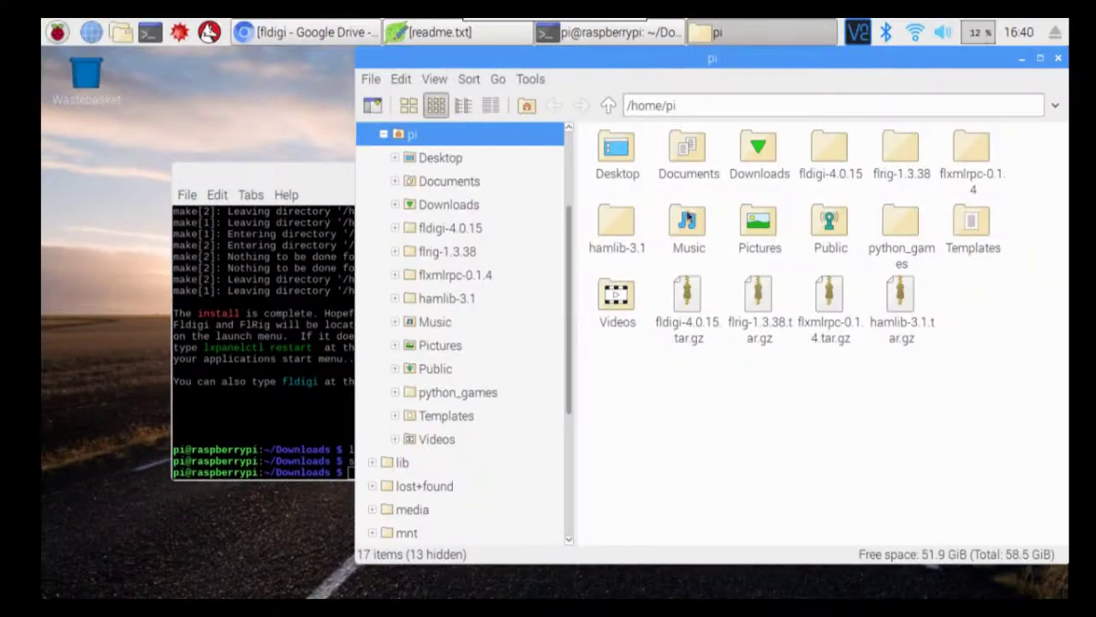
double_click(775, 151)
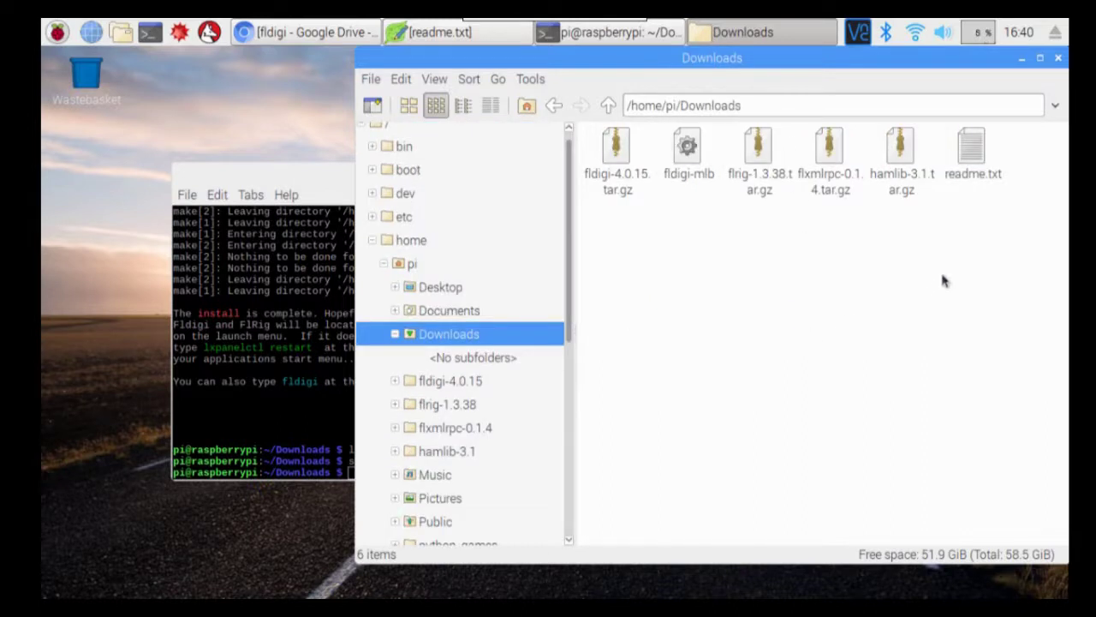
drag(1022, 321, 604, 152)
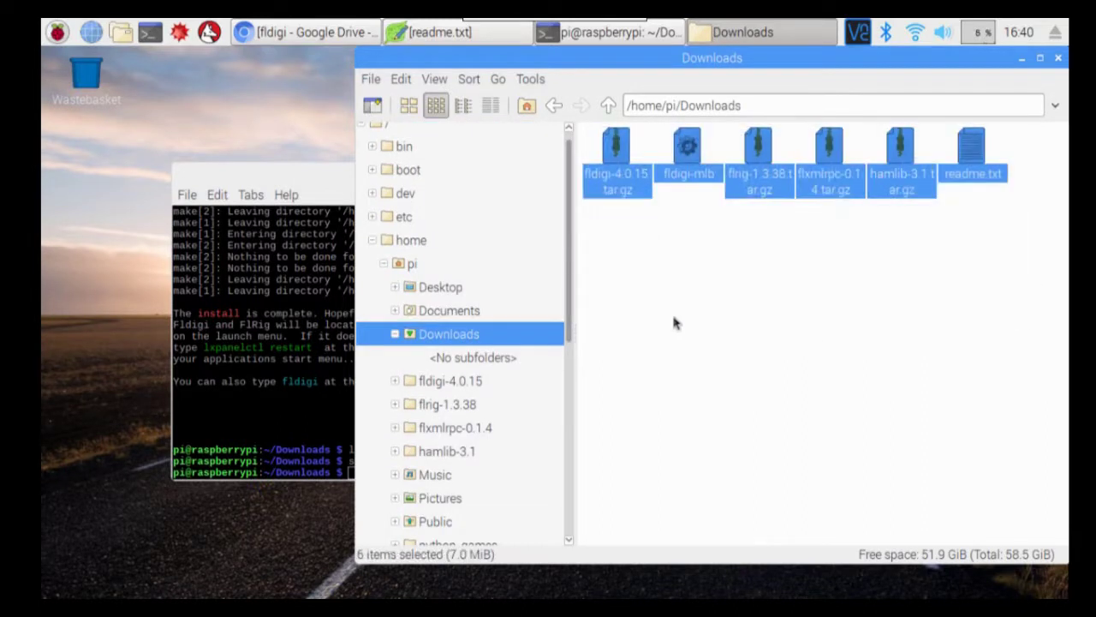
click(1060, 59)
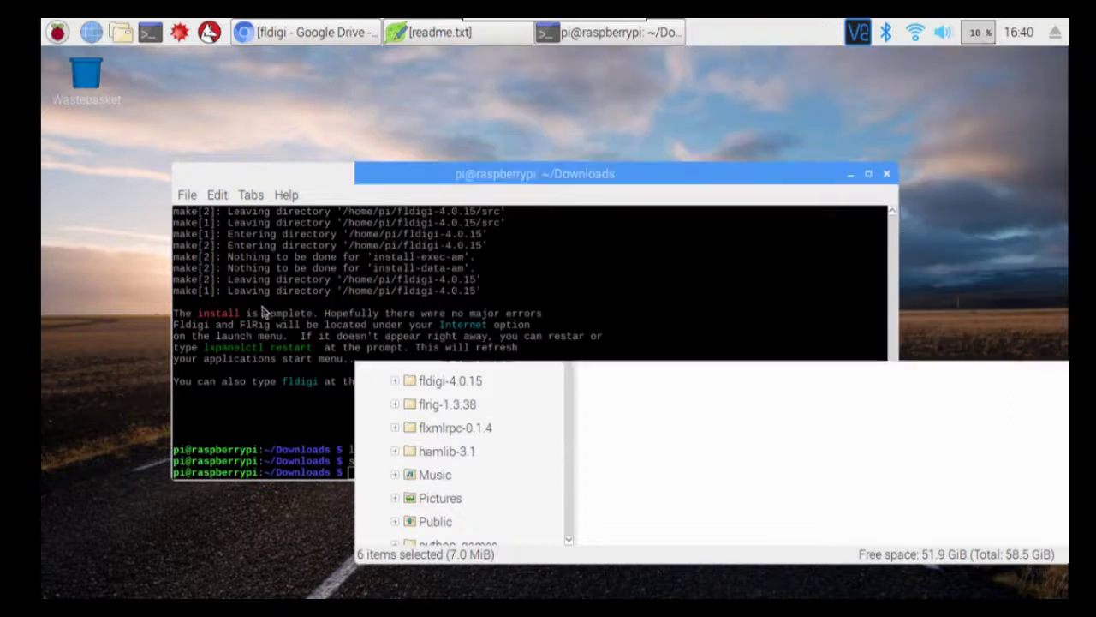
Reboot the Raspberry Pi, checking the applications menu's Internet category for Fldigi and Flrig before and after.
click(60, 32)
mouse_move(79, 128)
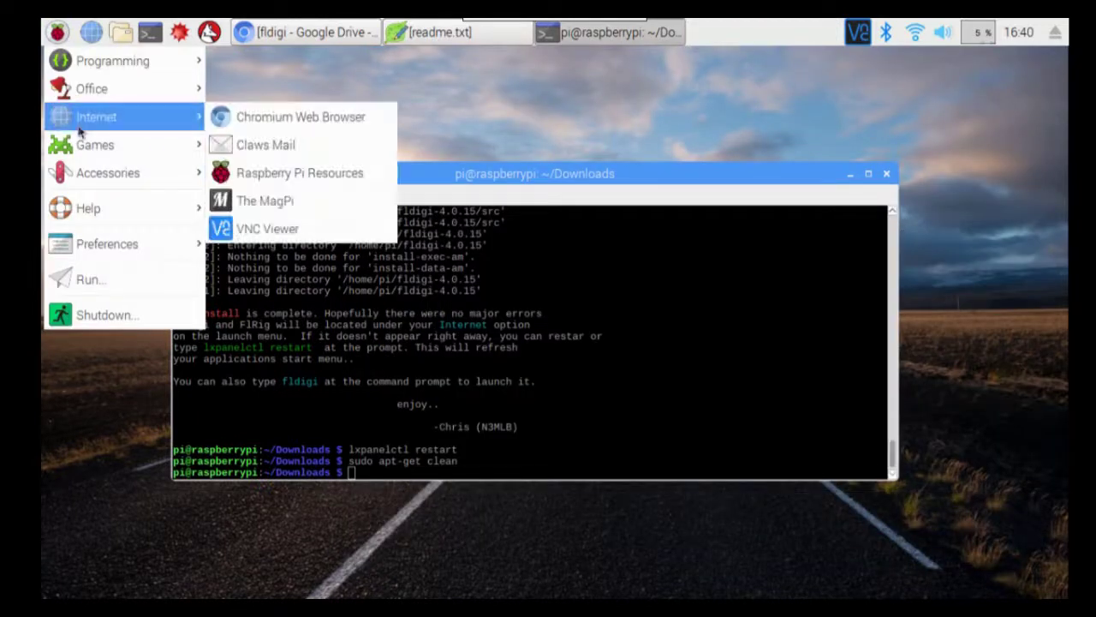
click(114, 317)
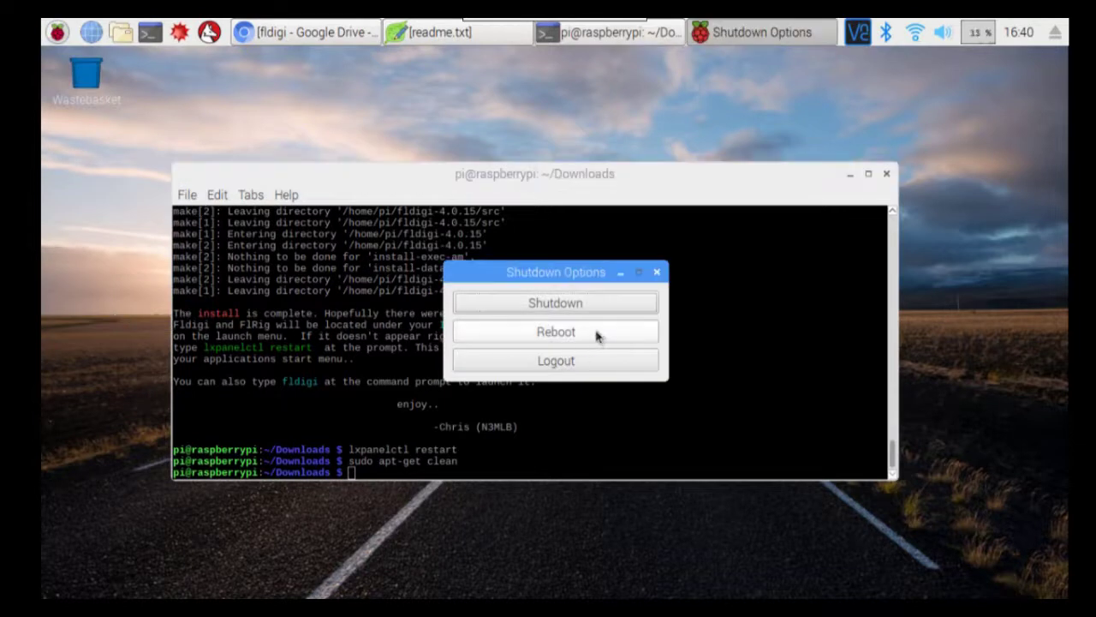
click(586, 339)
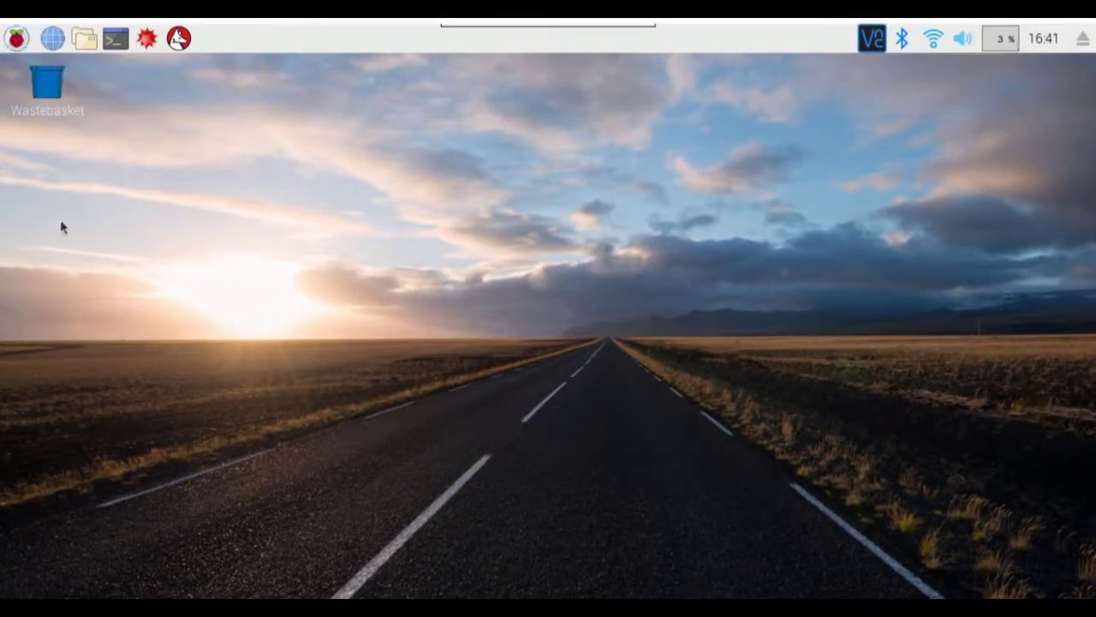
click(16, 38)
mouse_move(69, 137)
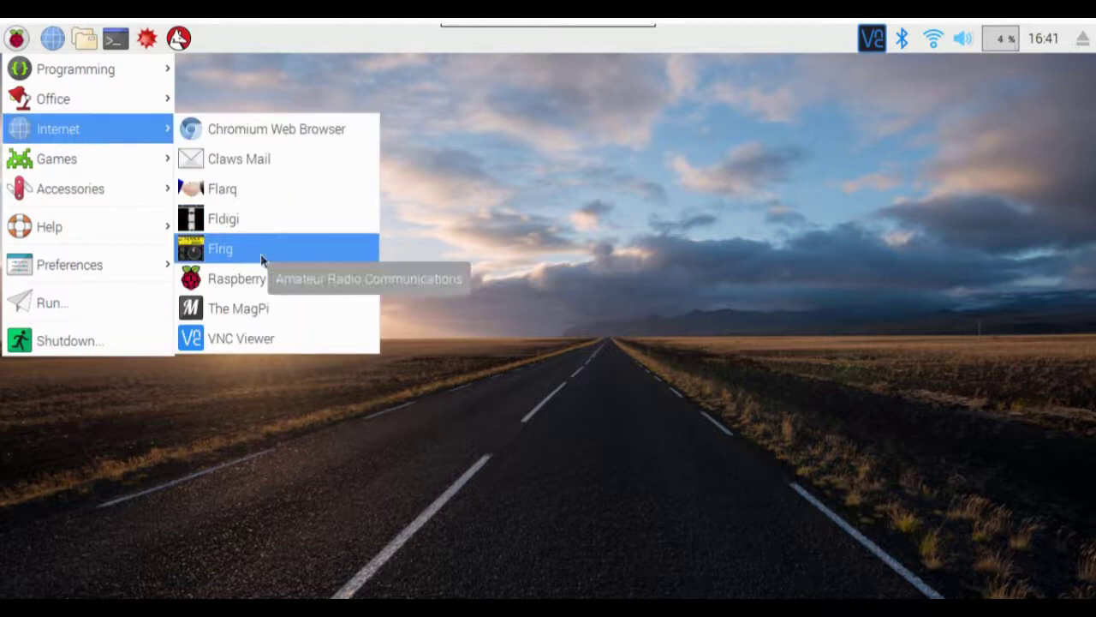
Open a new terminal and list the connected USB devices with lsusb.
click(120, 40)
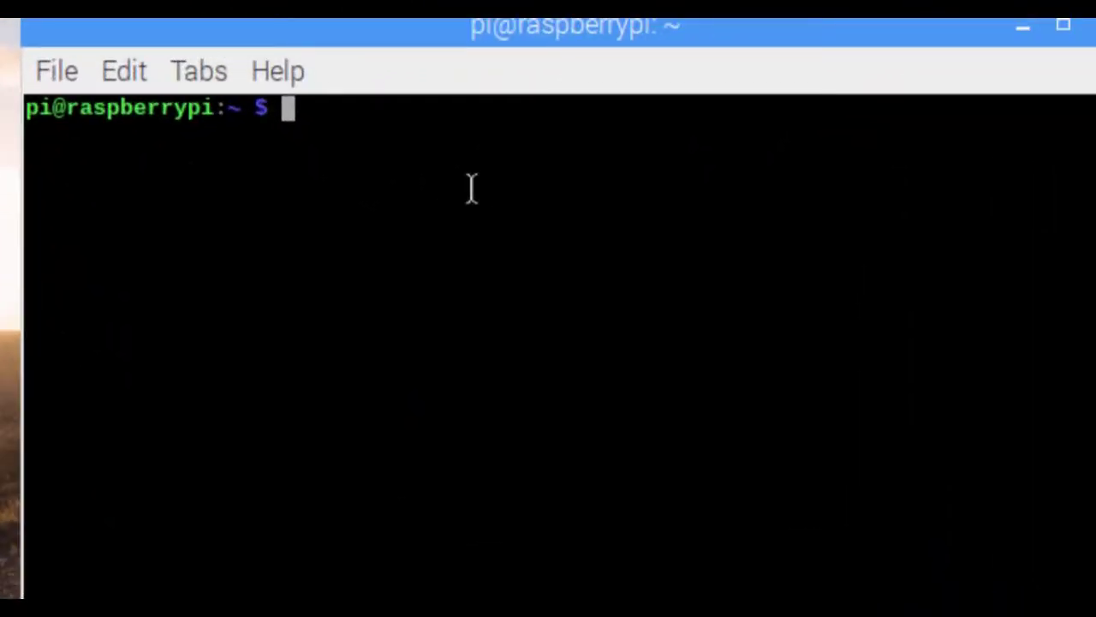
text(l)
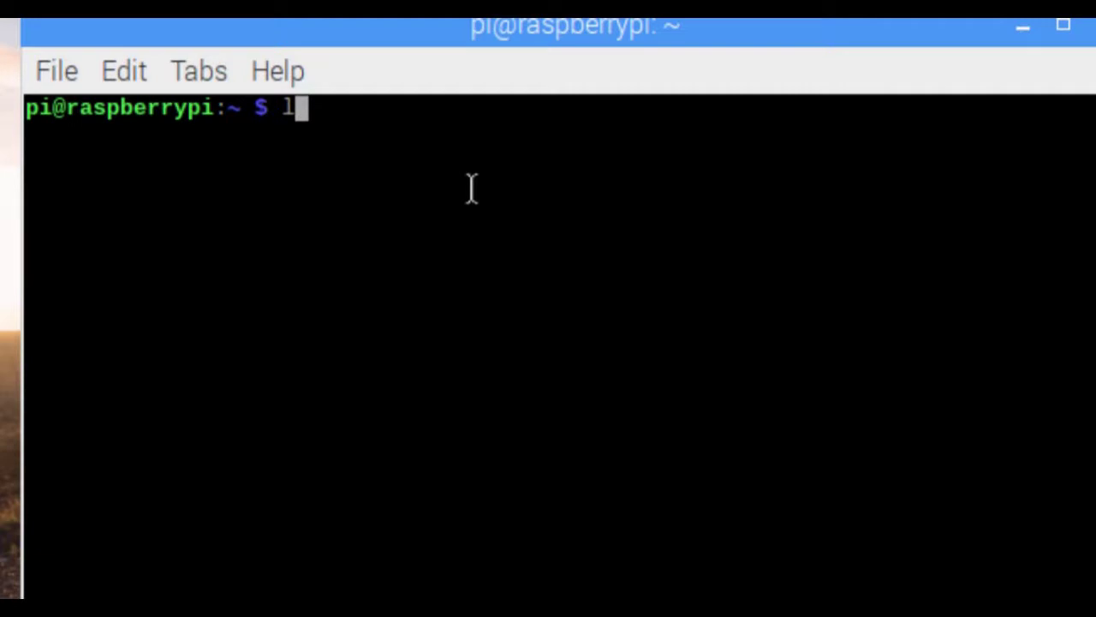
text(susb)
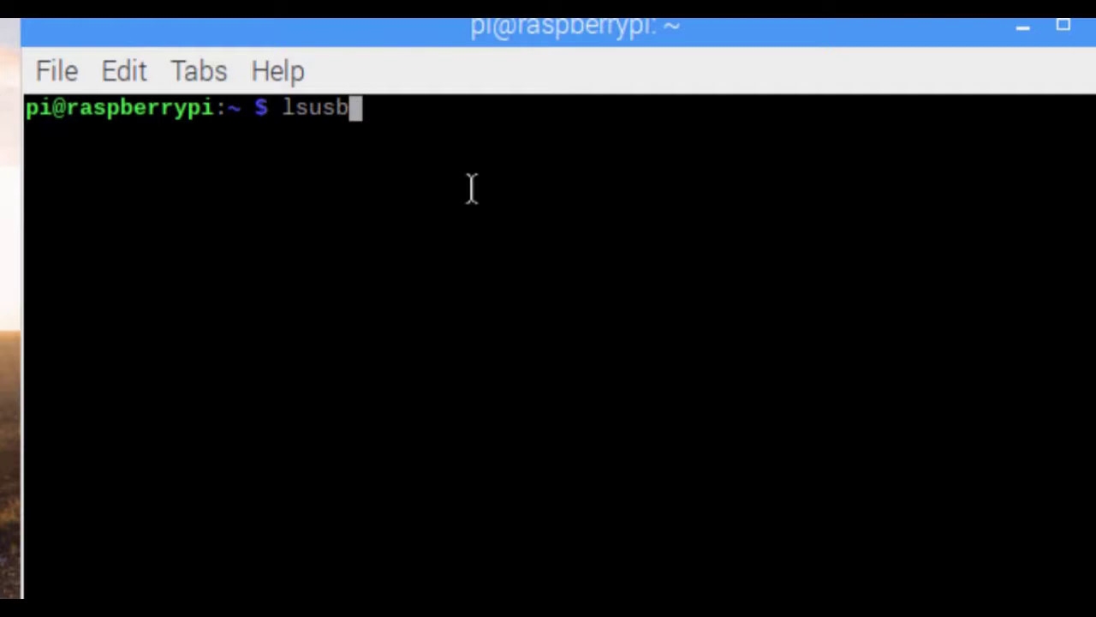
key(Return)
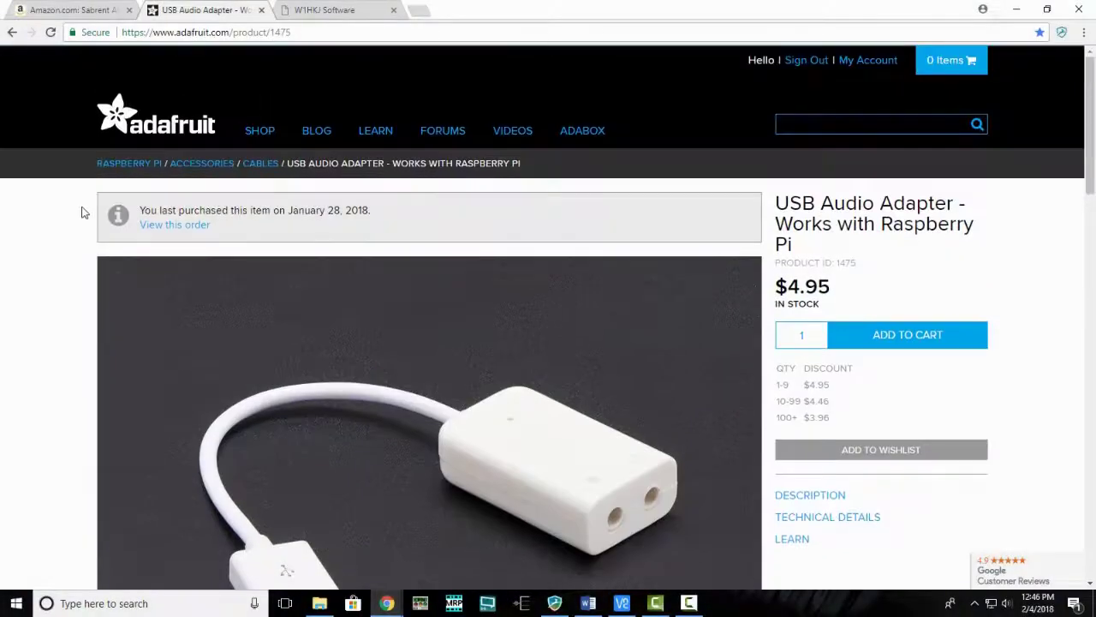
Examine the Adafruit USB Audio Adapter page in the browser, covering its web address, price, description and technical details.
click(295, 34)
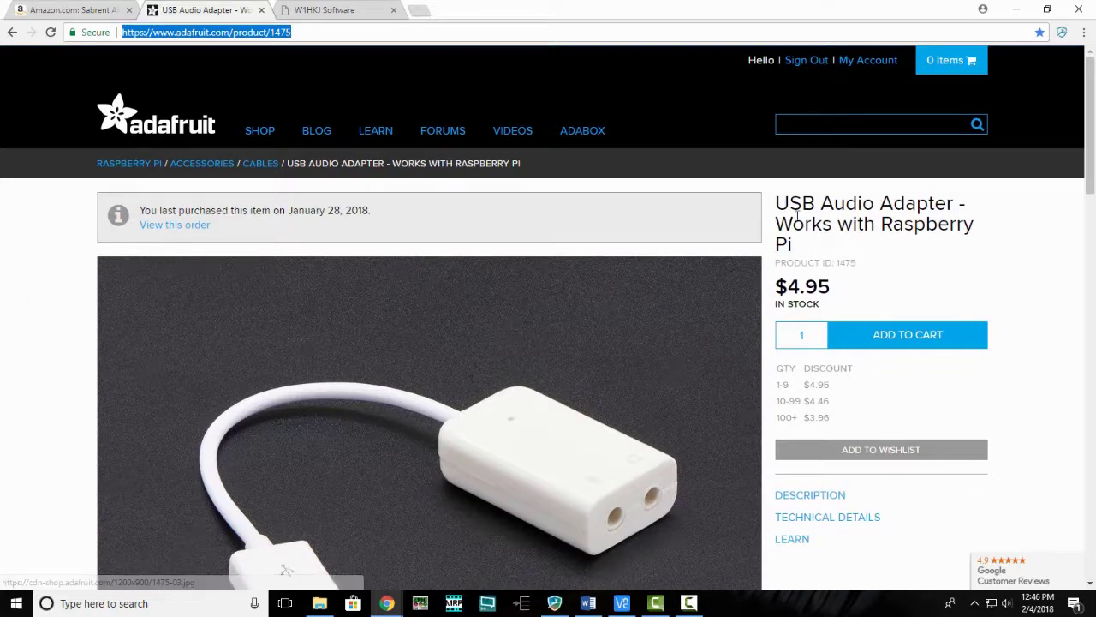
drag(776, 287, 847, 291)
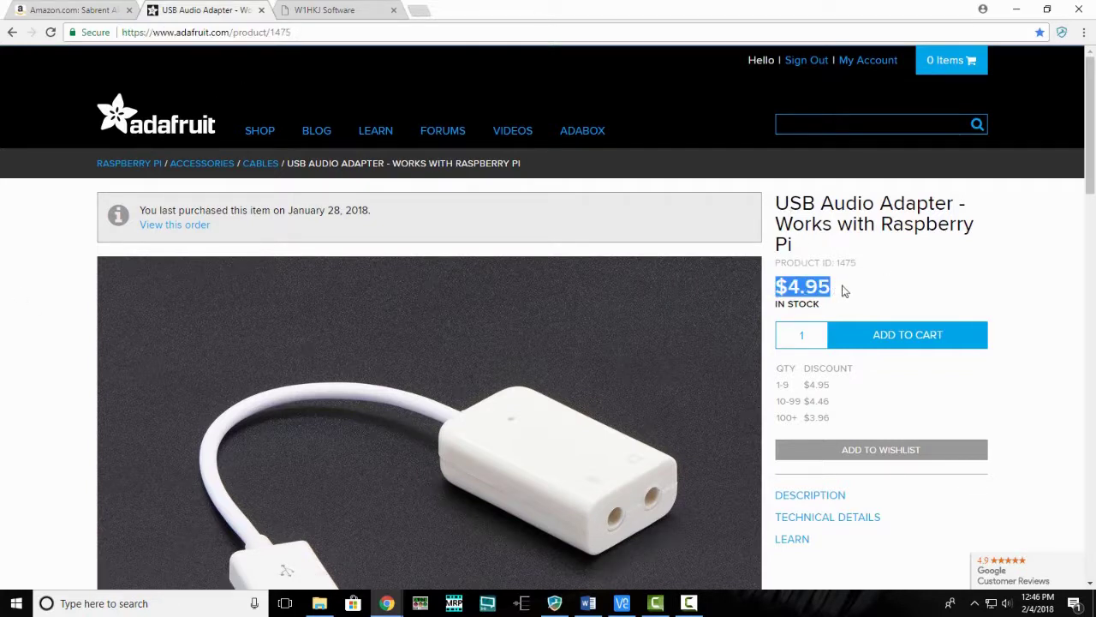
scroll(943, 395, down, 1)
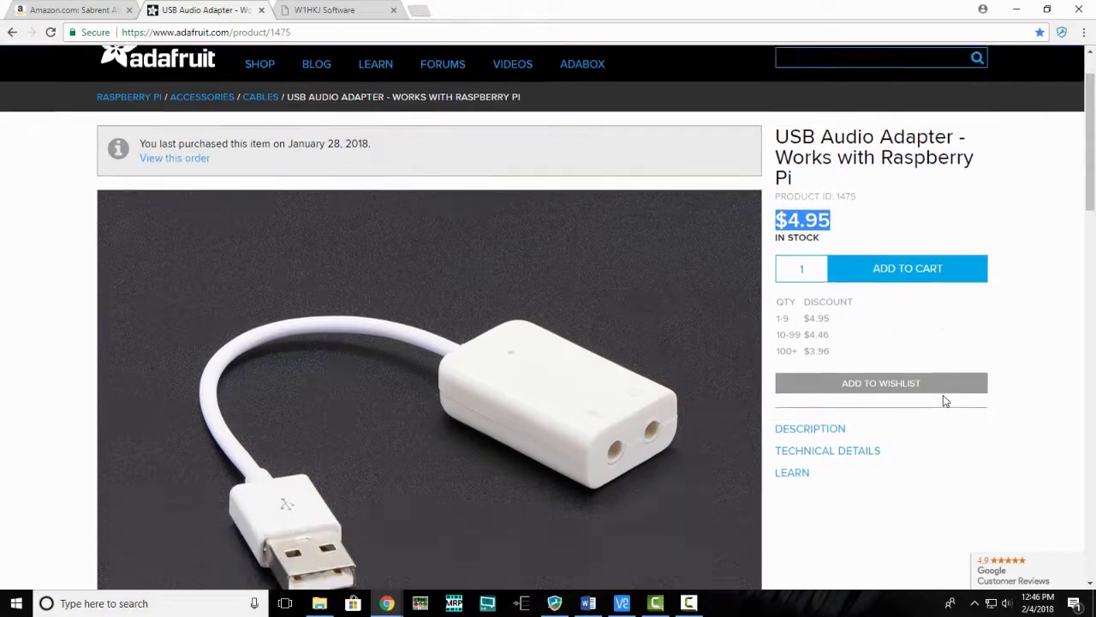
scroll(943, 395, down, 1)
scroll(945, 402, down, 5)
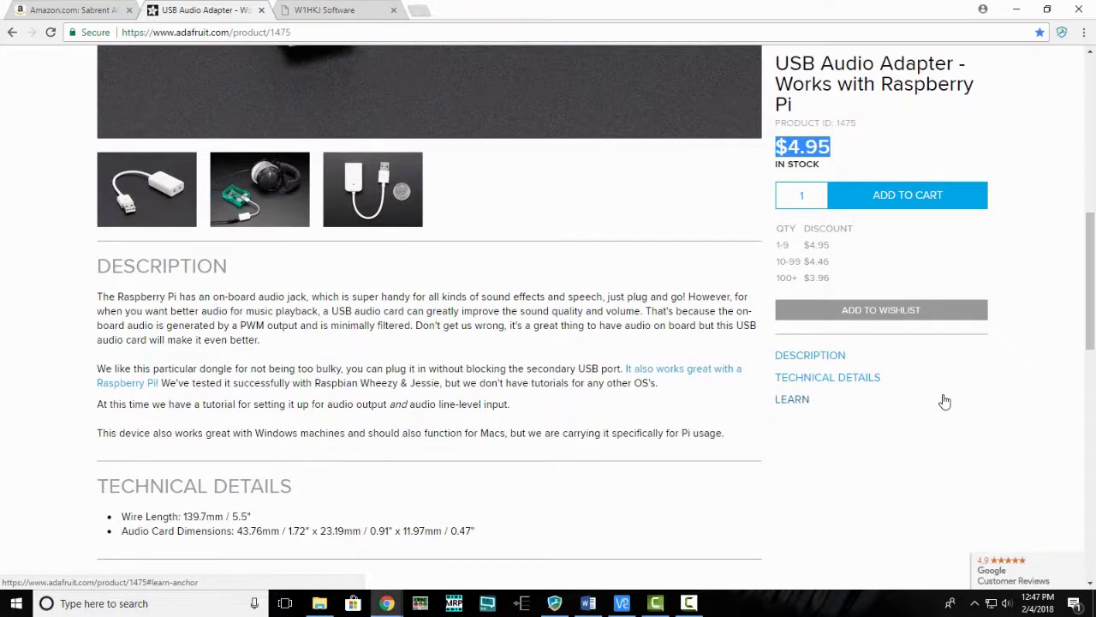
Examine the Amazon page for the Sabrent Aluminum USB External Stereo Sound Adapter, covering its full product name, price and listing details.
key(ctrl+shift+Tab)
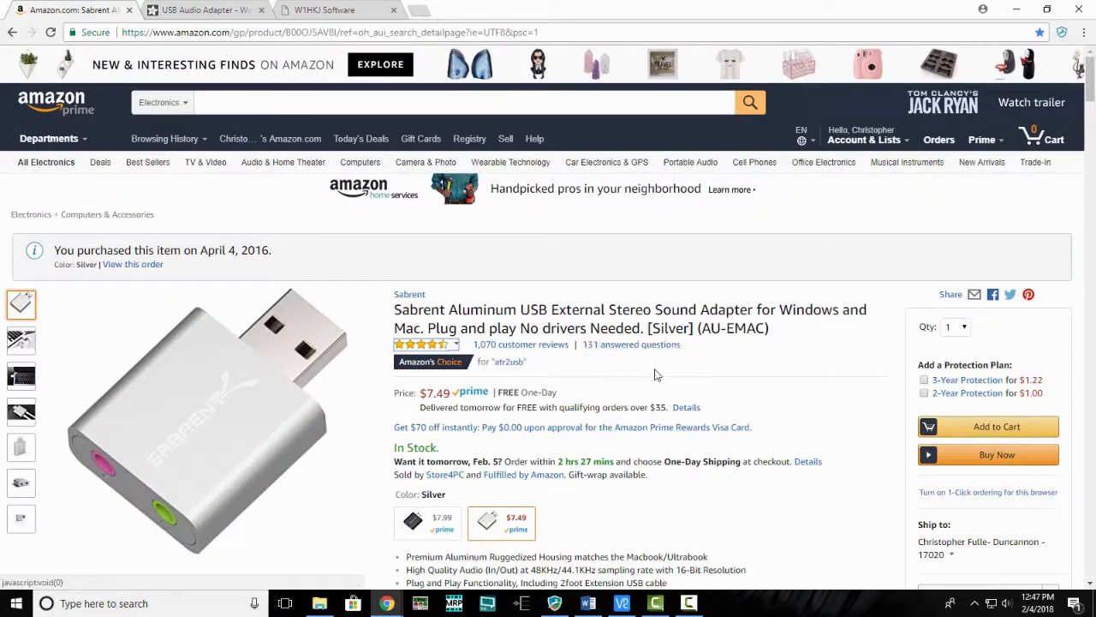
drag(395, 312, 432, 313)
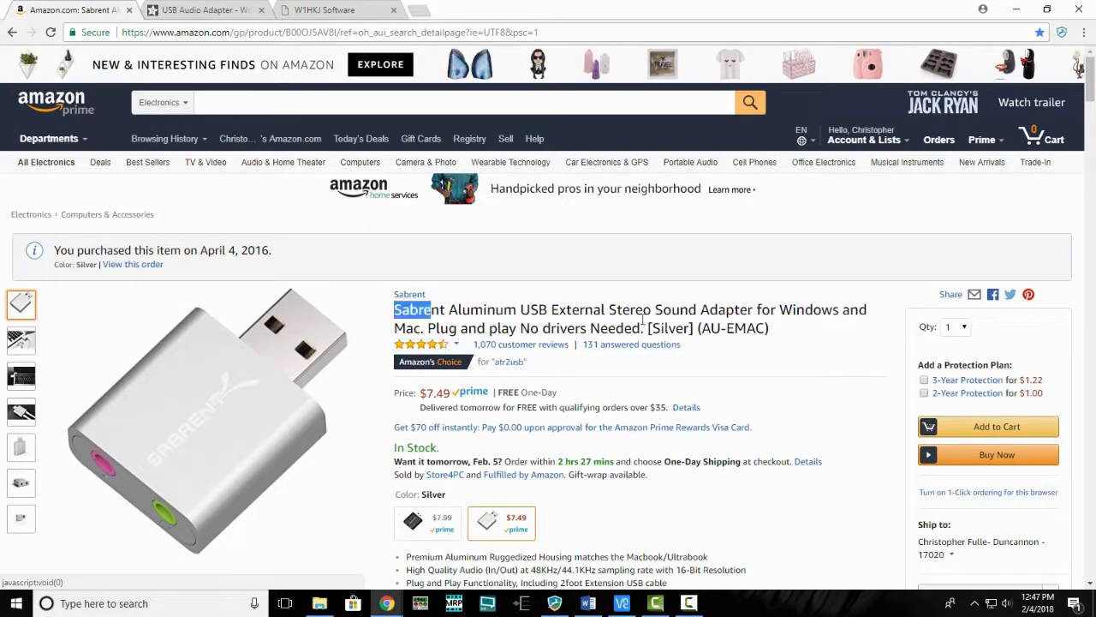
drag(642, 319, 789, 324)
scroll(796, 383, down, 1)
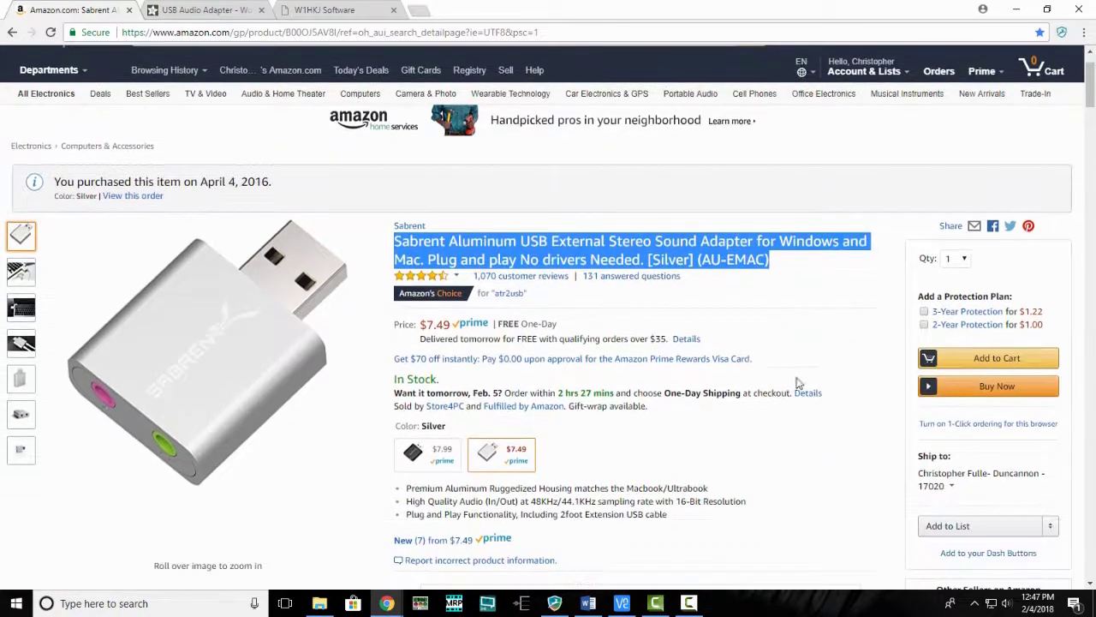
drag(419, 324, 459, 328)
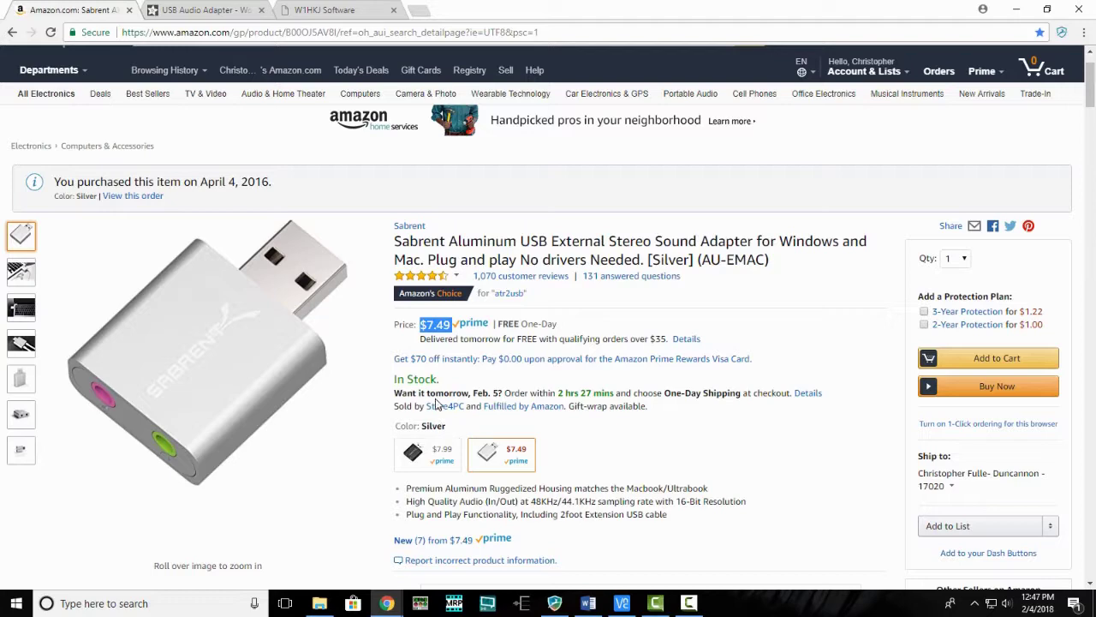
scroll(435, 403, down, 5)
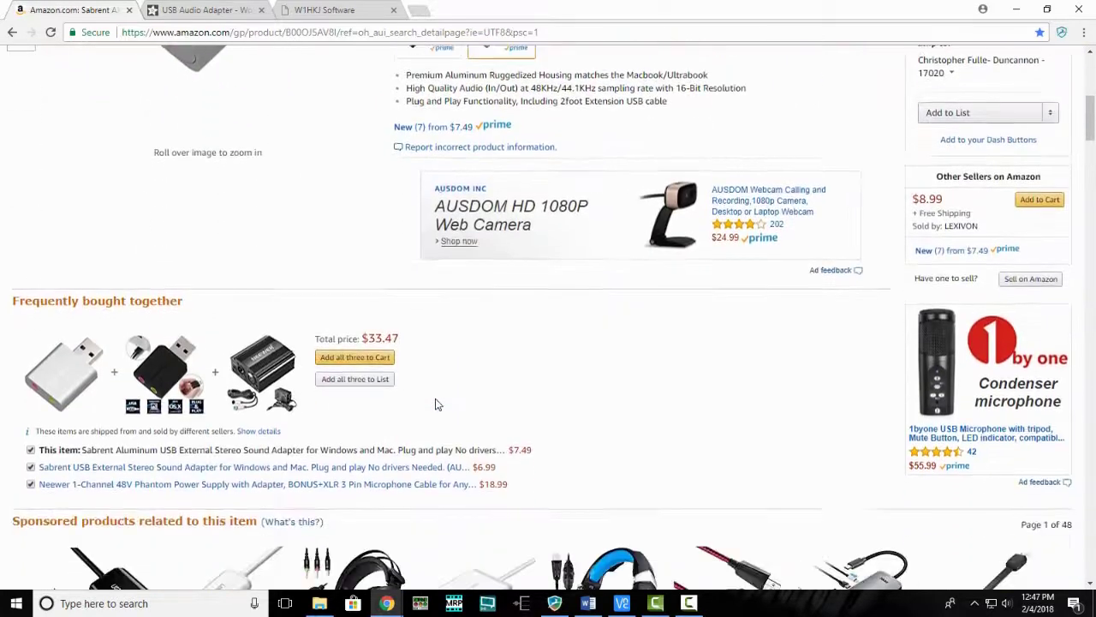
scroll(436, 402, down, 2)
scroll(435, 402, down, 3)
scroll(435, 404, up, 4)
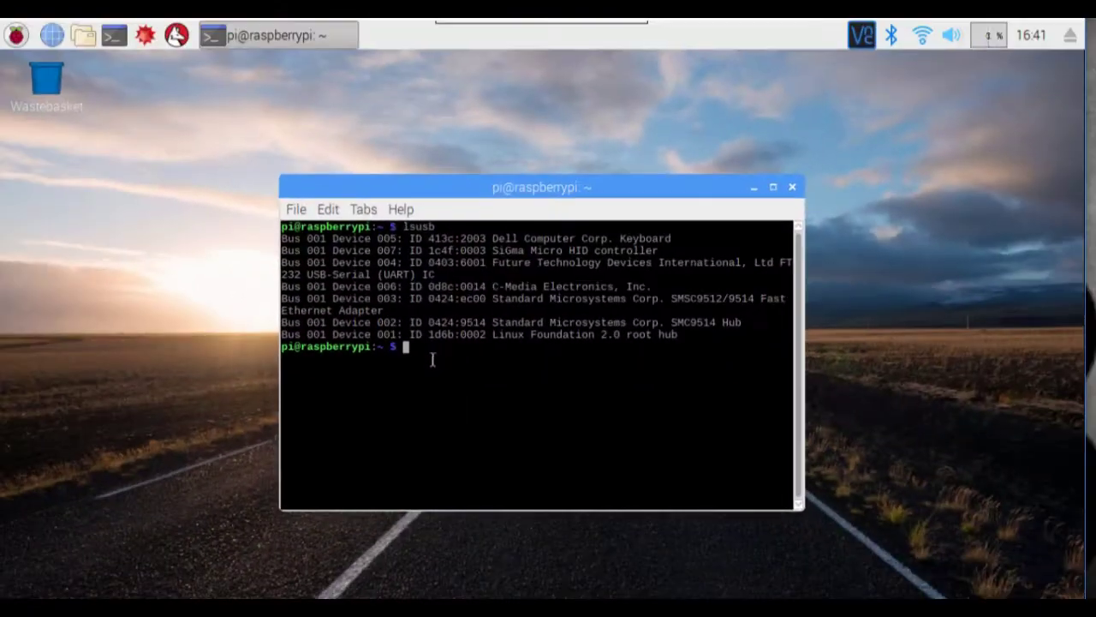
Return to the Raspberry Pi desktop, minimize the terminal, launch Fldigi and continue to the configuration wizard's Operator page.
mouse_move(752, 186)
mouse_down()
mouse_move(758, 193)
mouse_move(619, 196)
mouse_up()
click(17, 35)
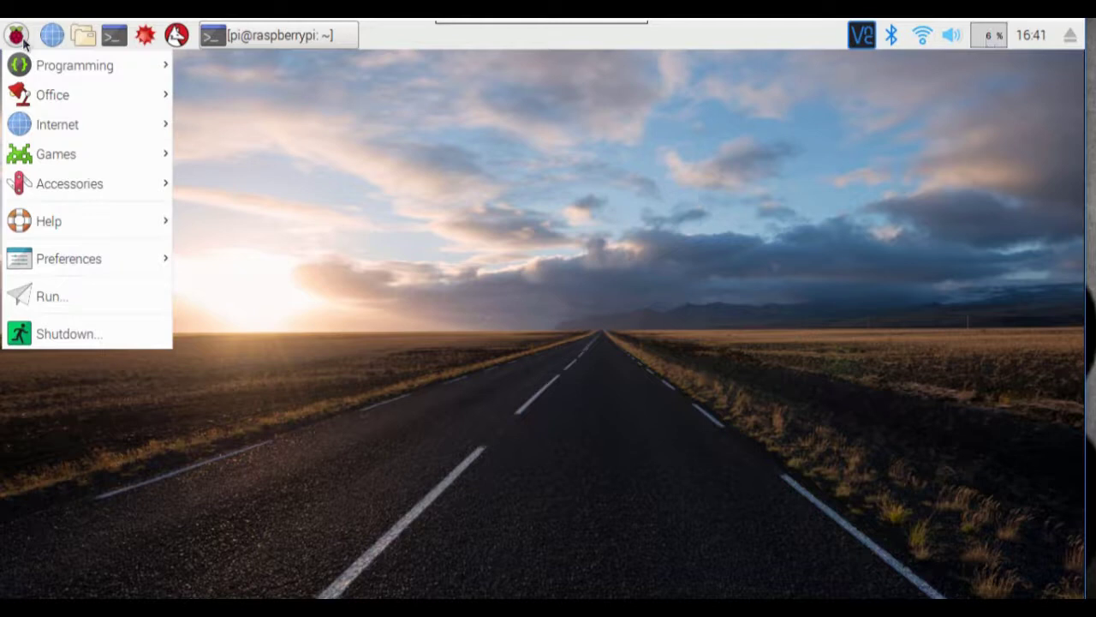
mouse_move(94, 131)
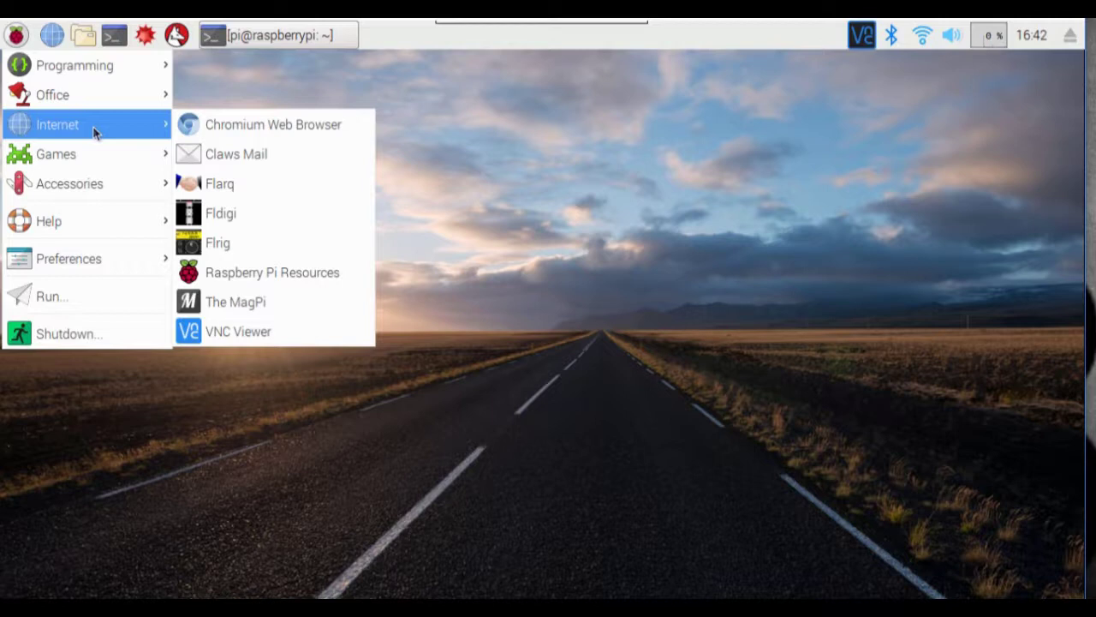
click(249, 226)
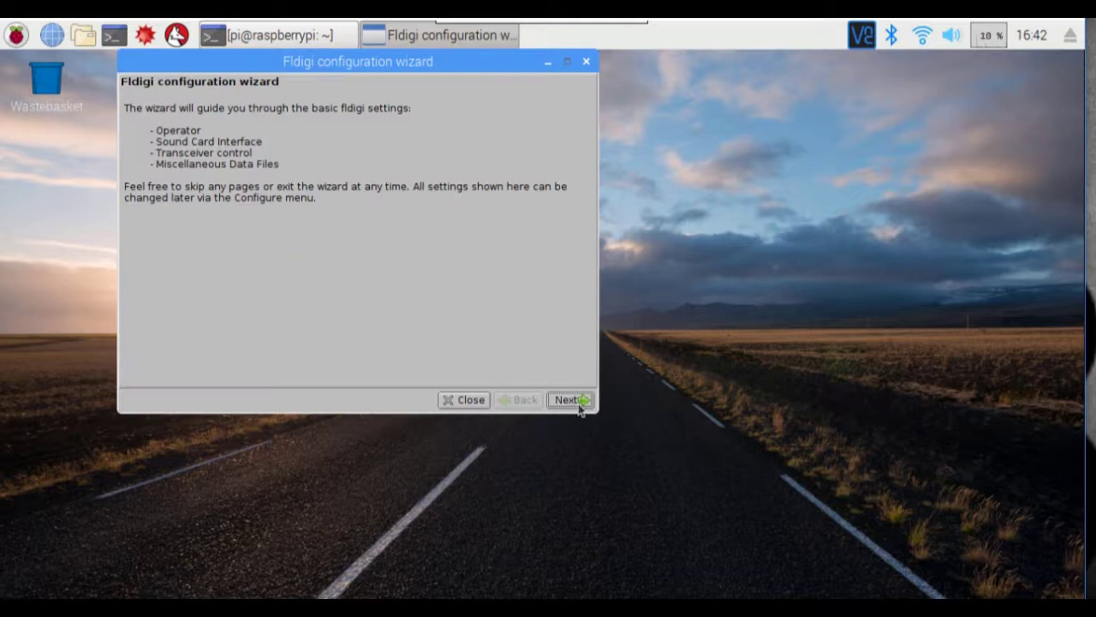
click(579, 411)
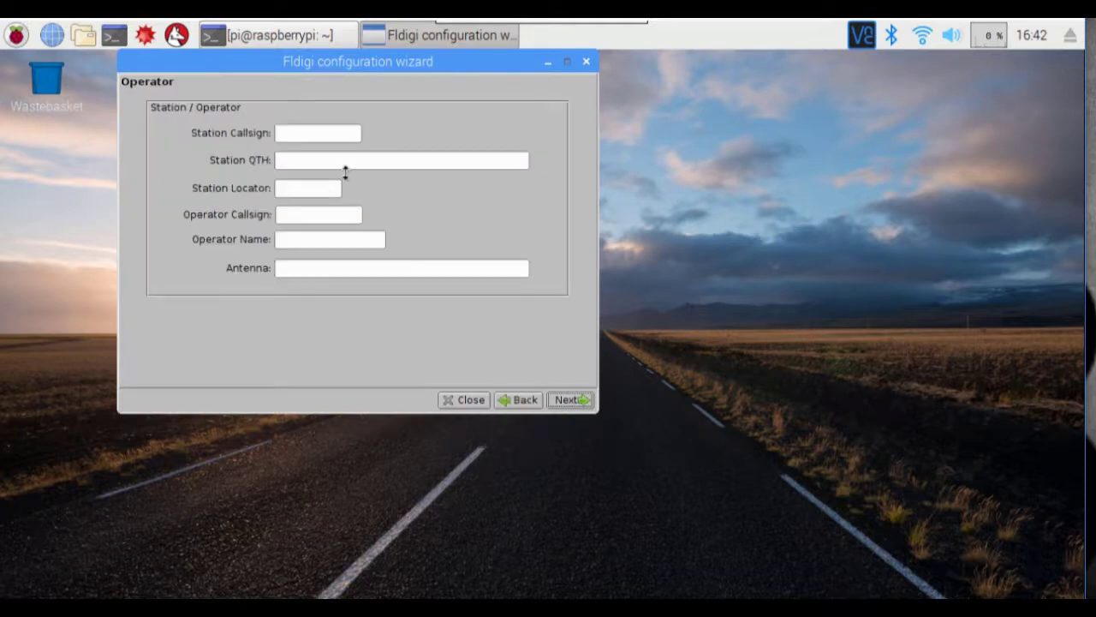
Fill in the station callsign, QTH, station locator, operator callsign and operator name, and set the antenna to "G5RV up 50ft".
click(317, 130)
text(N3MLB)
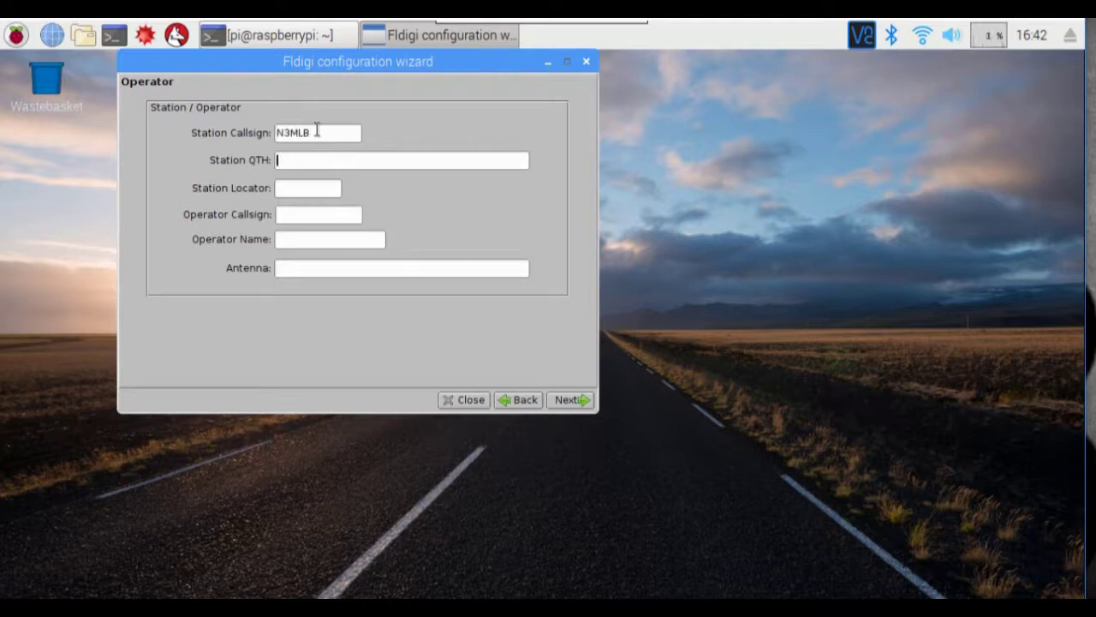
text(Duncan)
text(non,)
text(FN)
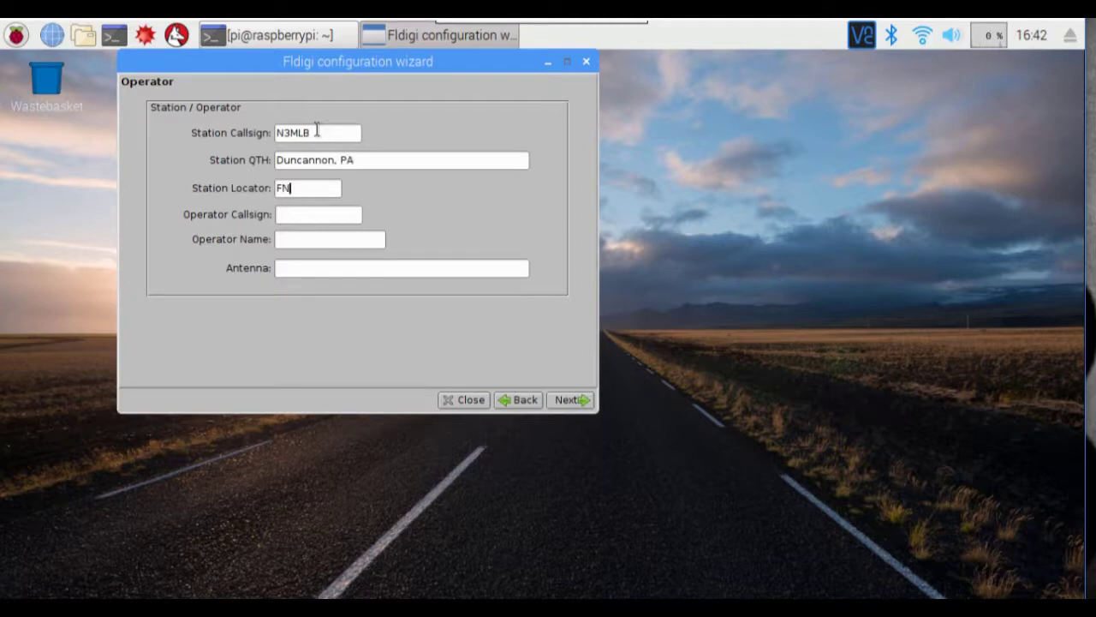
text(10kj)
key(Tab)
text(N3MLB)
key(Tab)
text(Chris)
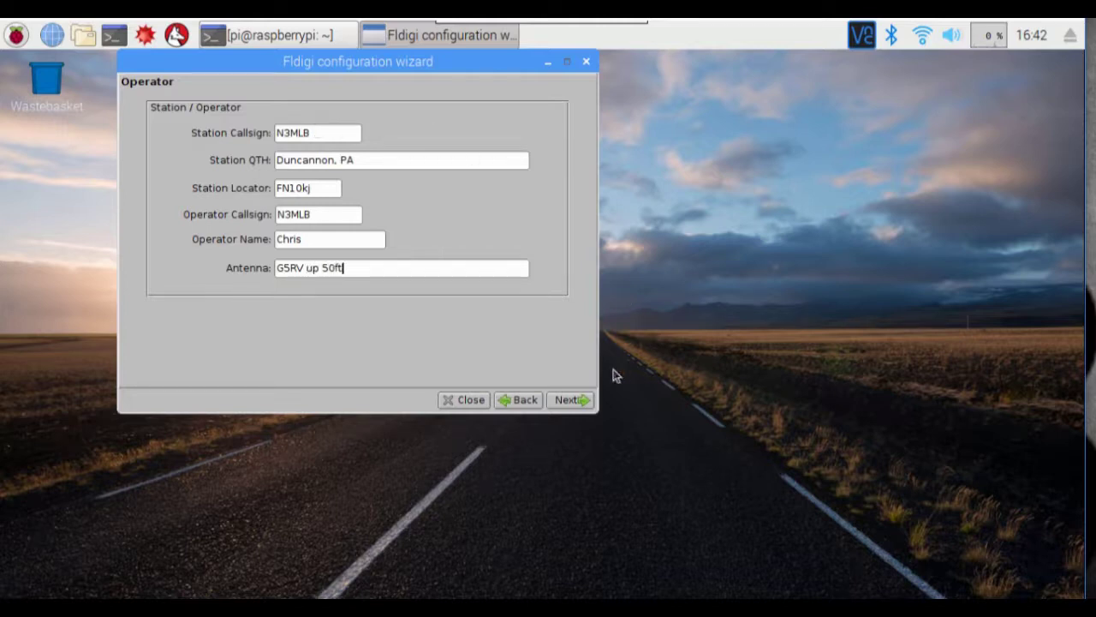
Continue to the Audio page, enable PortAudio, and choose "USB Audio Device: - (hw:1,0)" for both capture and playback.
click(570, 400)
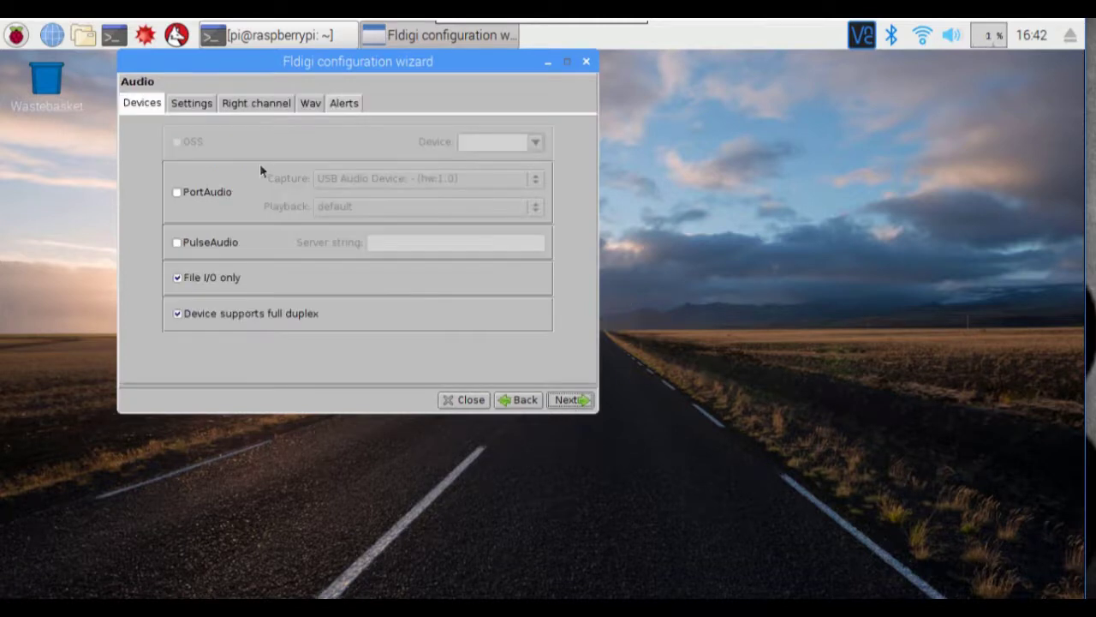
click(195, 194)
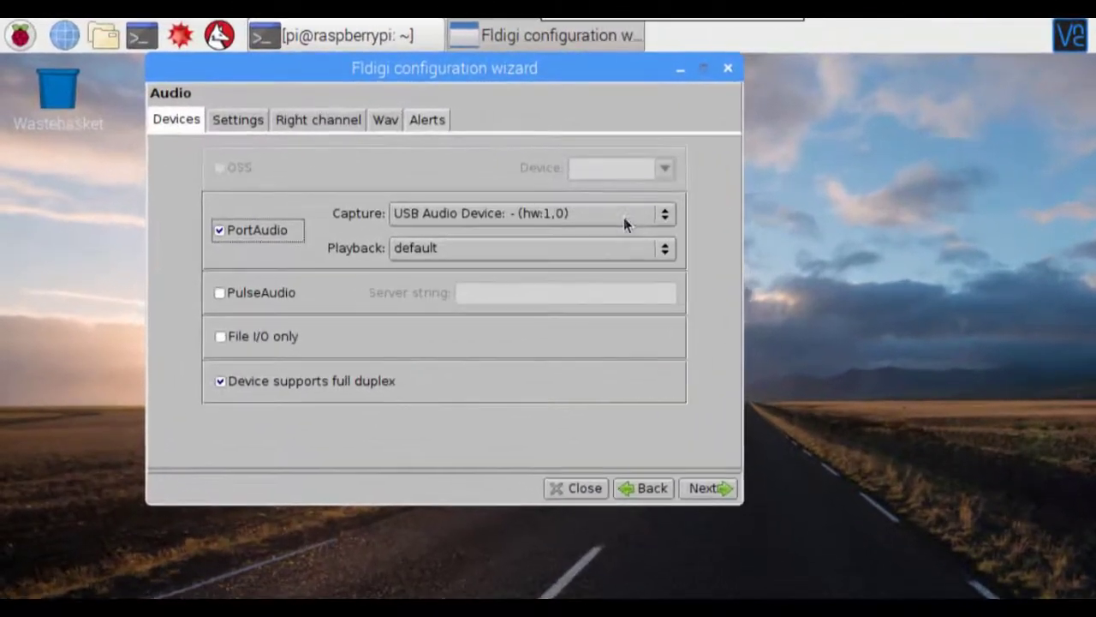
click(506, 178)
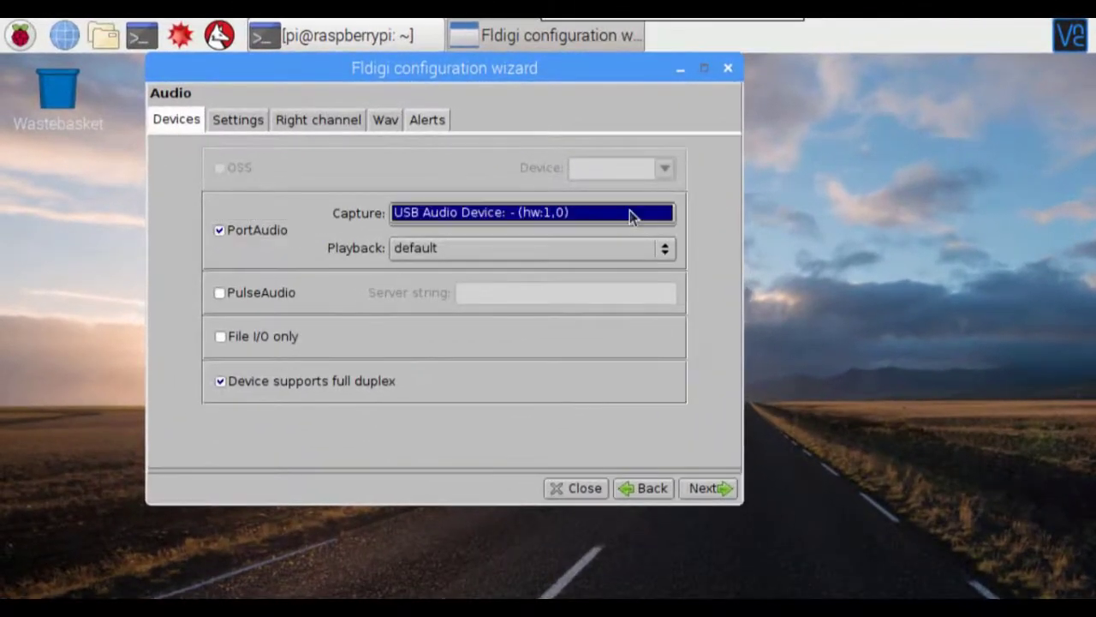
click(537, 213)
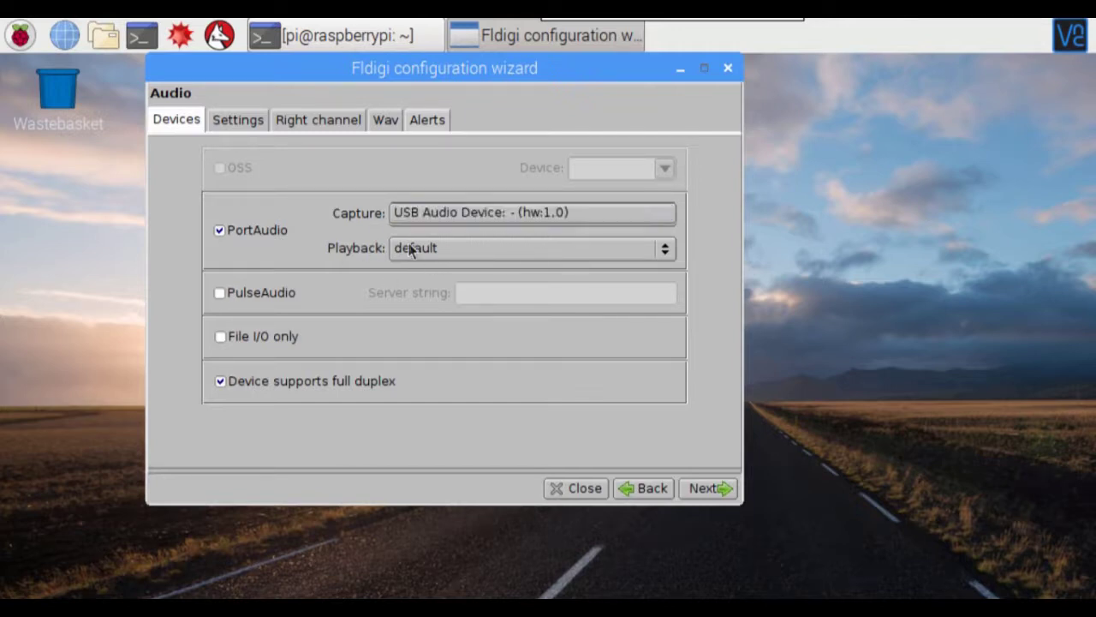
click(436, 248)
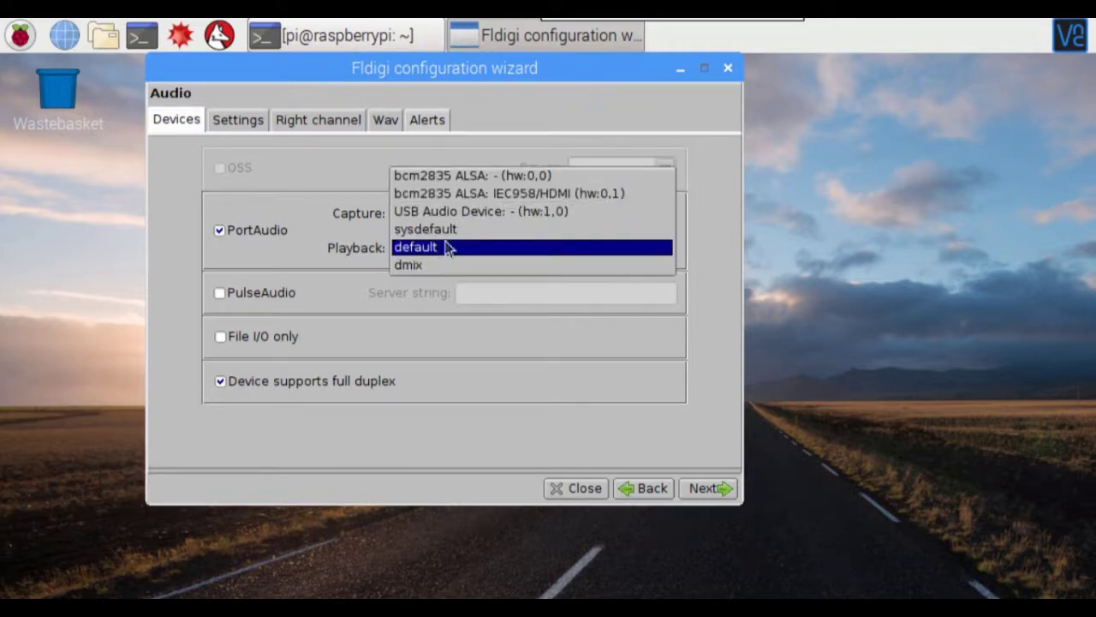
click(466, 211)
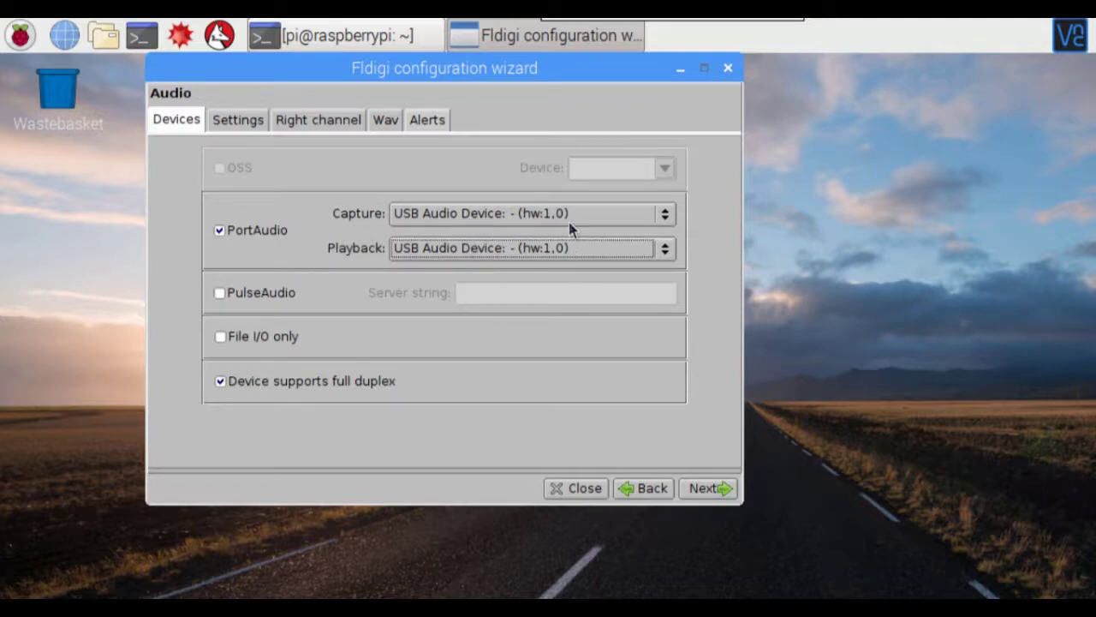
Continue to the Rig page, enable Hamlib control, and choose "Elecraft K3/KX3 (Beta)" as the rig.
click(707, 488)
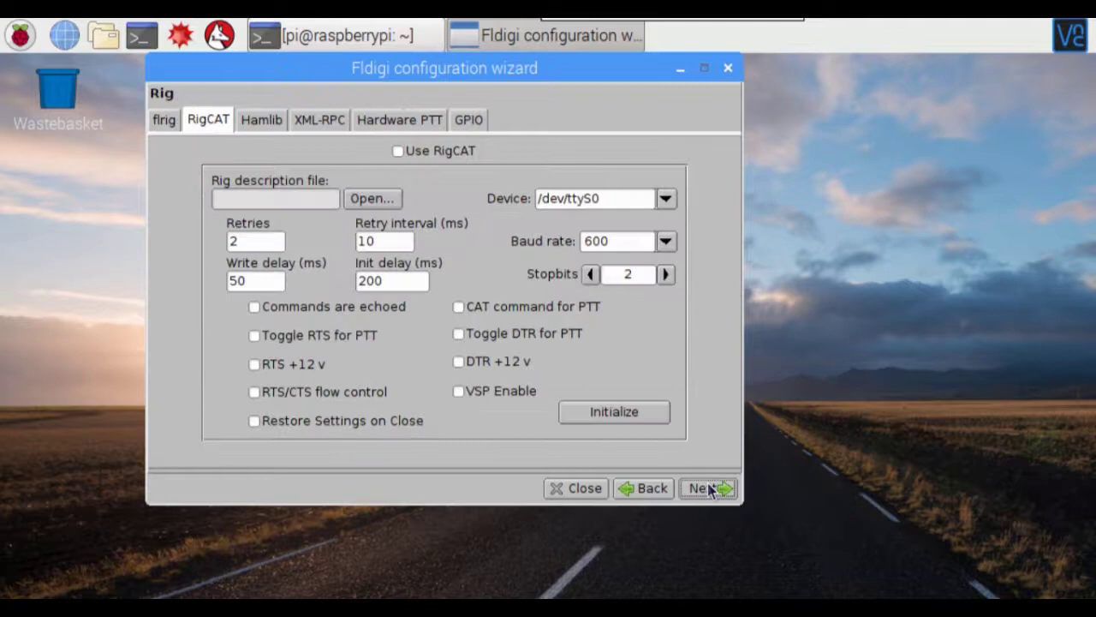
click(260, 120)
click(420, 151)
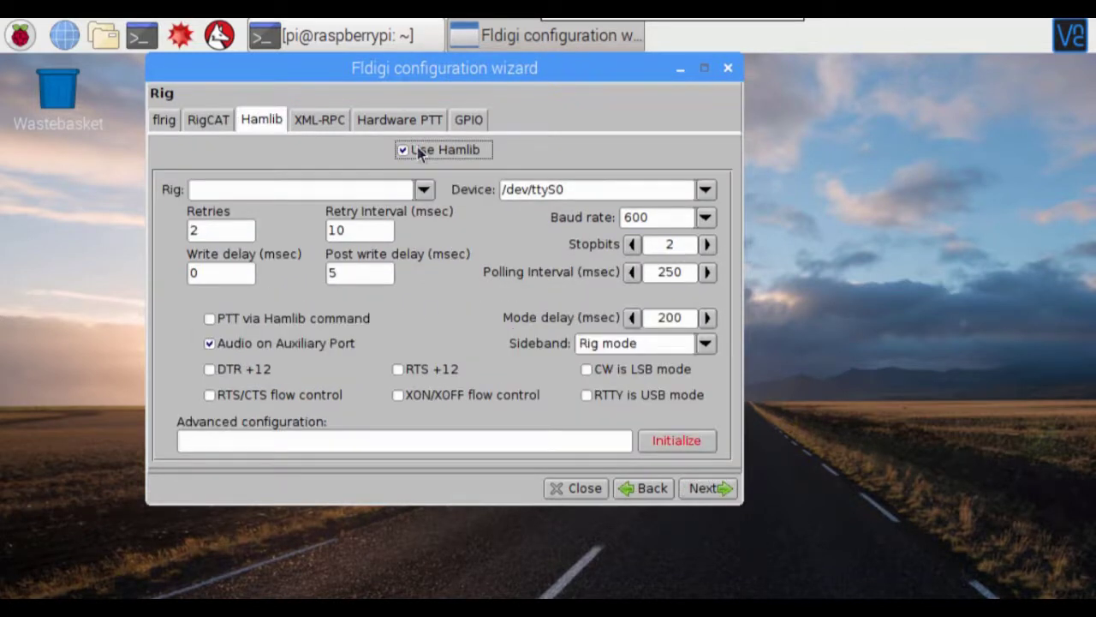
click(425, 190)
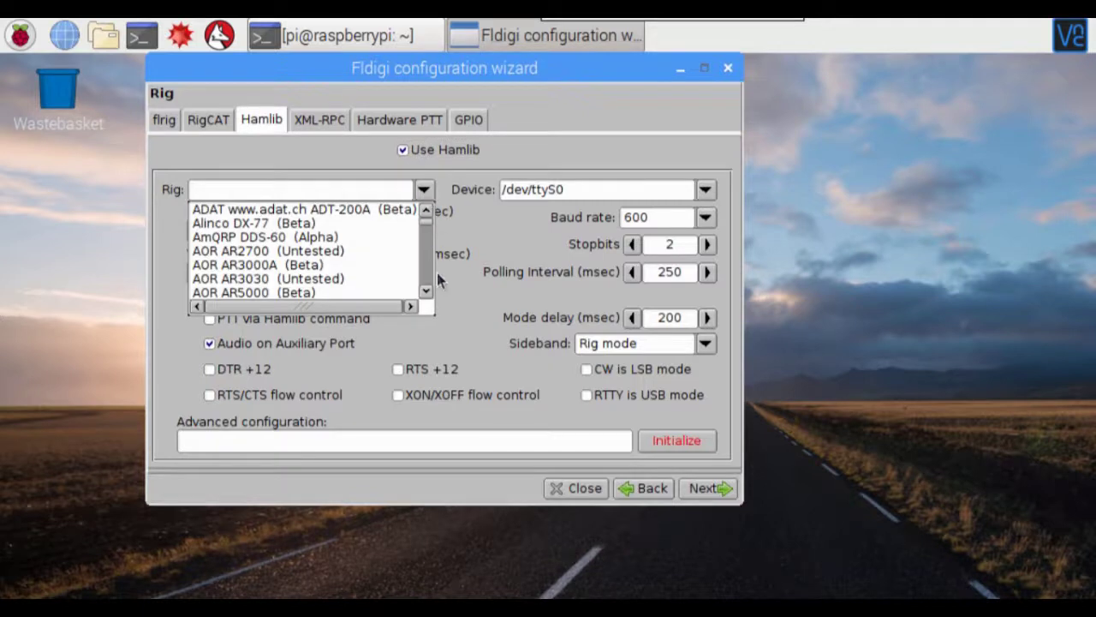
scroll(432, 266, down, 2)
scroll(430, 265, down, 3)
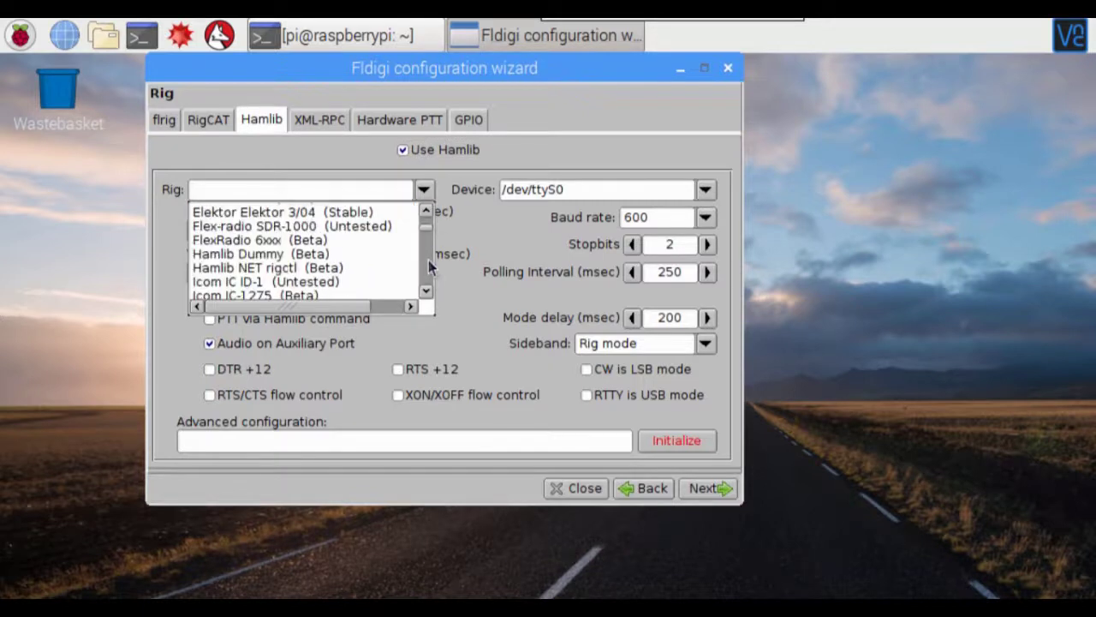
click(426, 214)
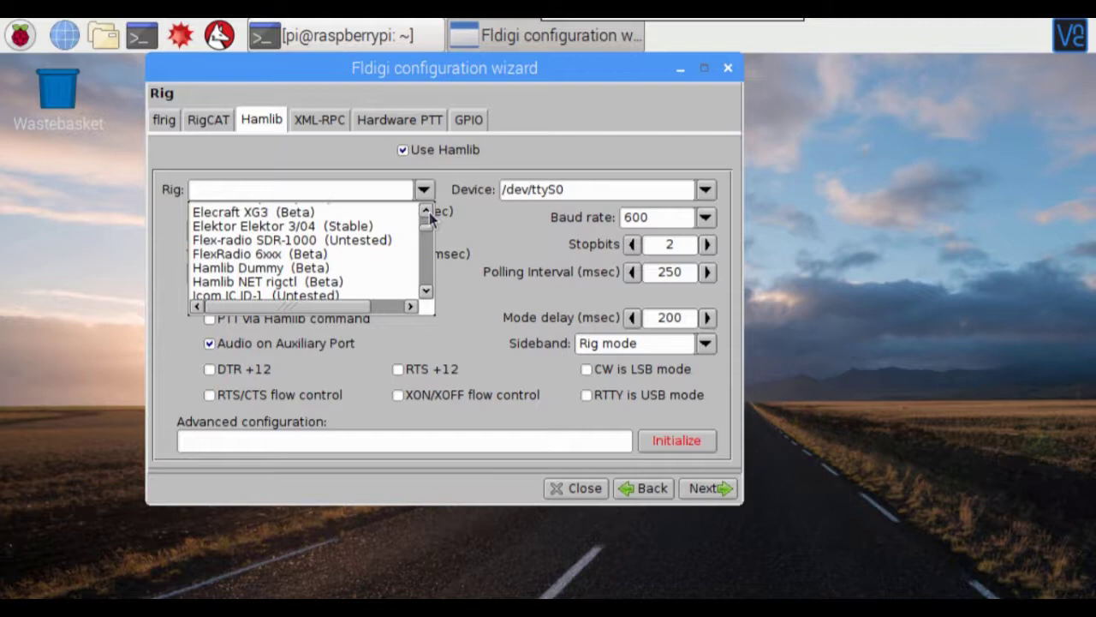
click(427, 213)
click(426, 213)
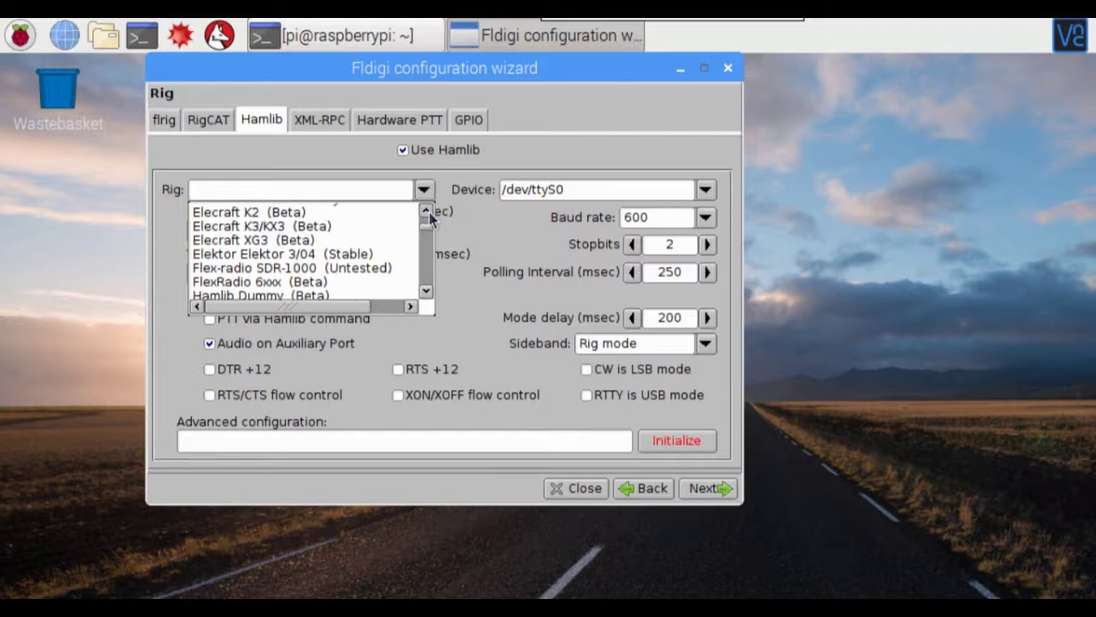
click(281, 229)
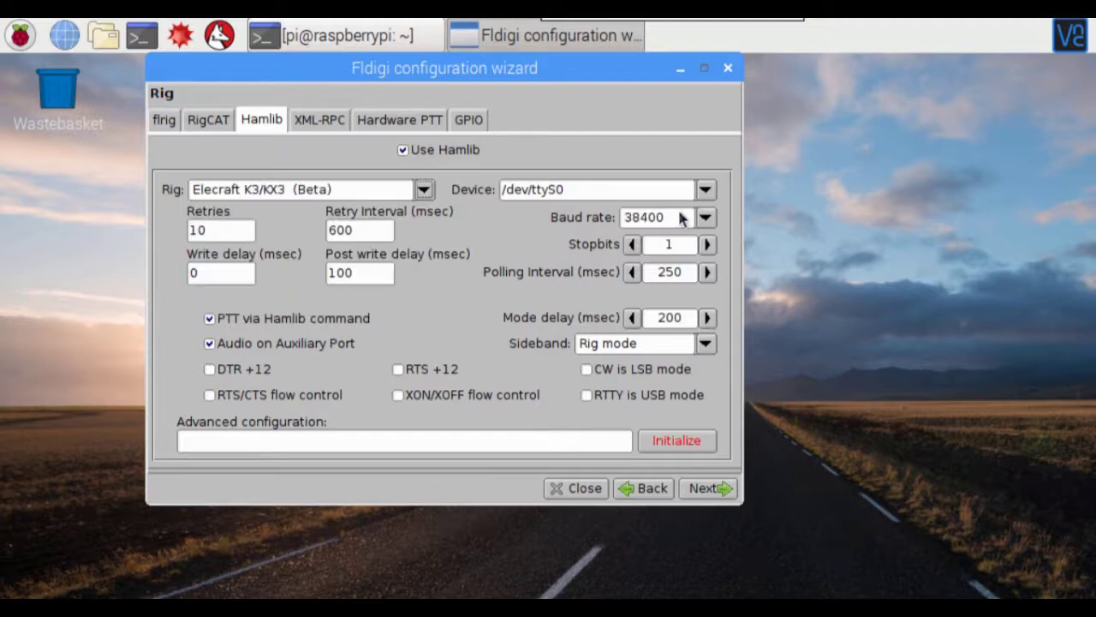
Set the Hamlib serial device to /dev/ttyUSB0.
click(704, 189)
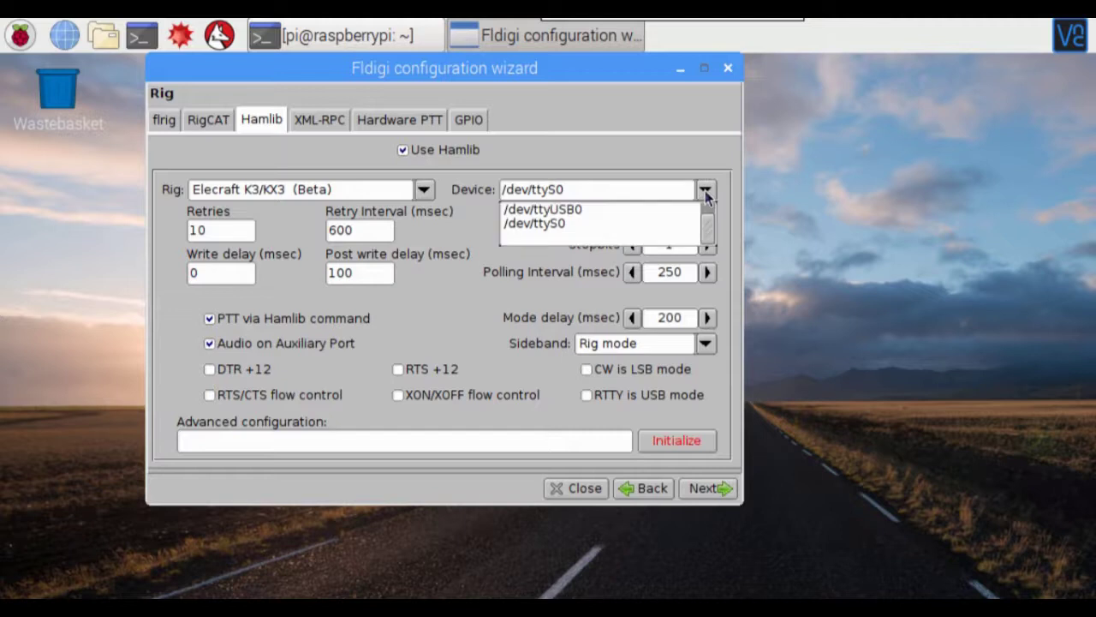
click(566, 212)
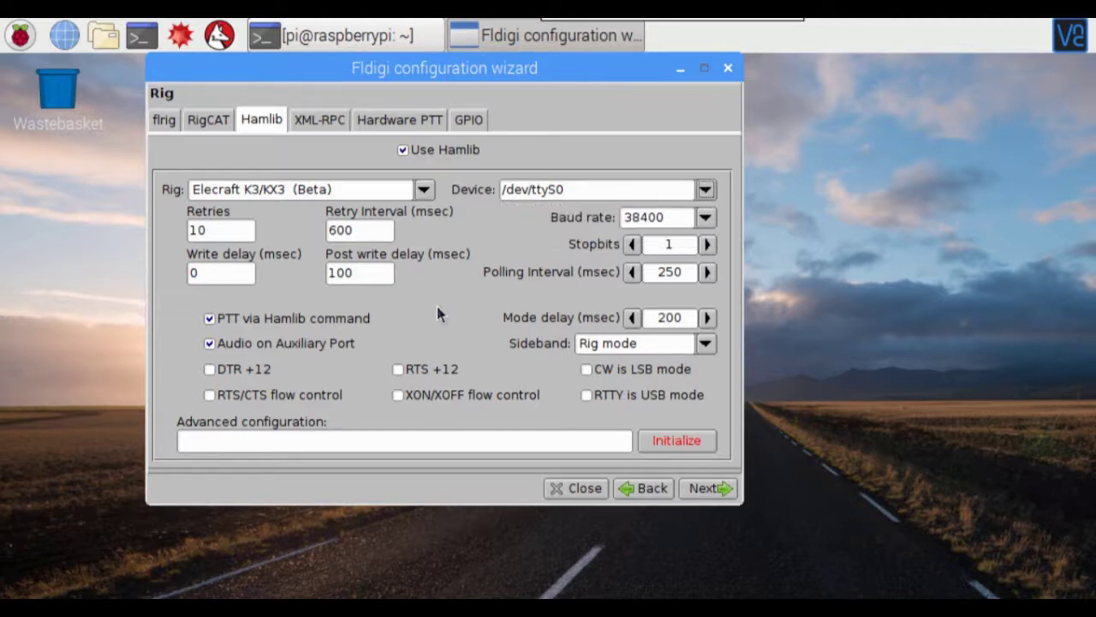
click(705, 190)
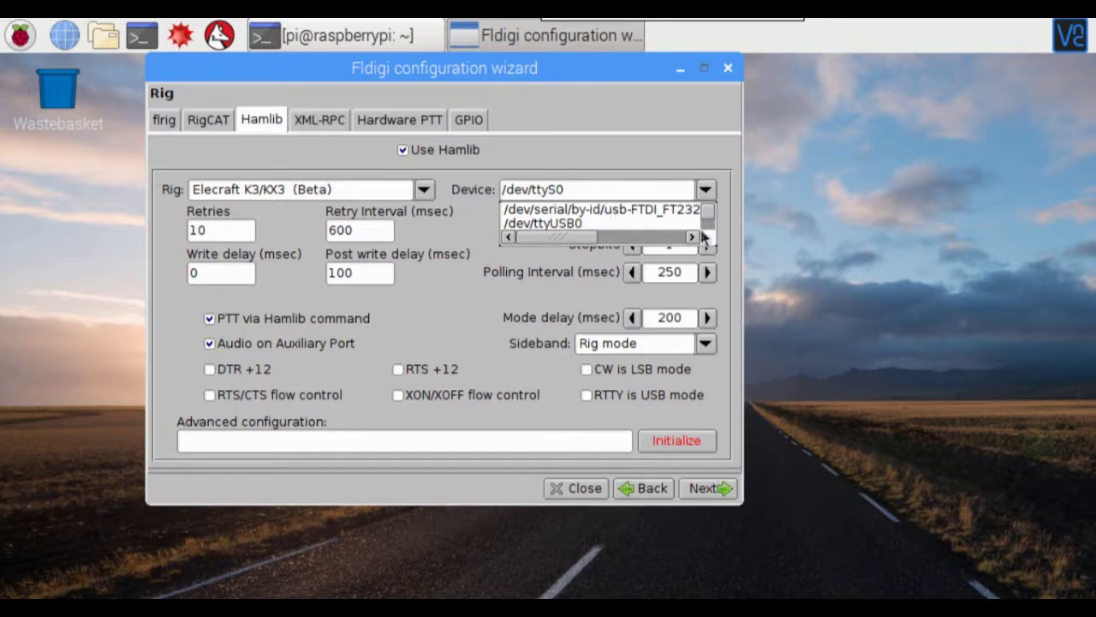
drag(710, 221, 706, 197)
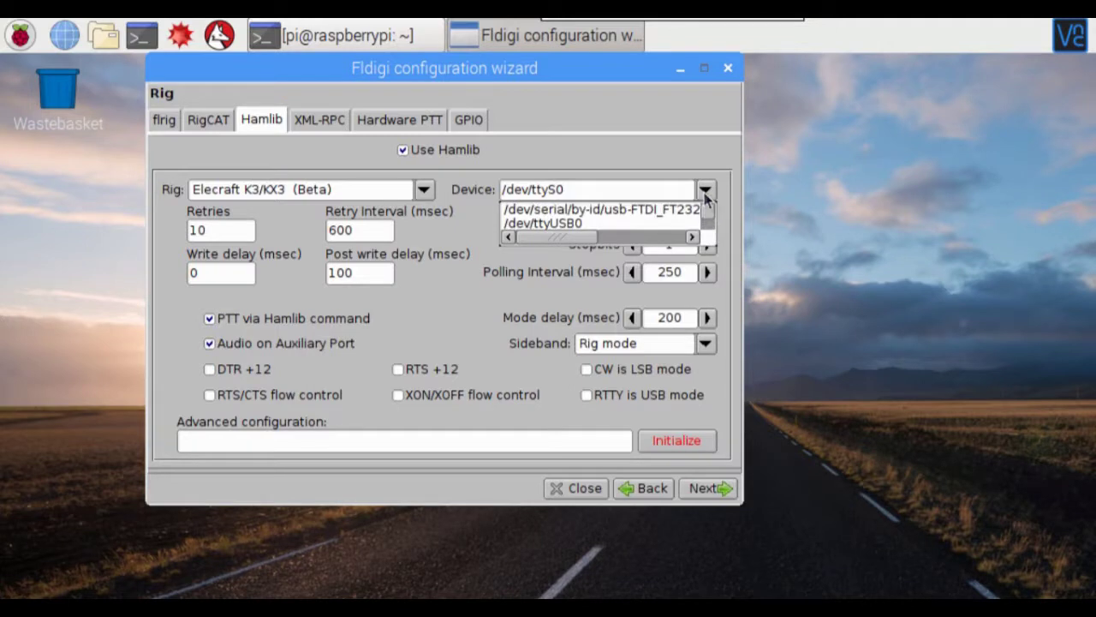
click(568, 223)
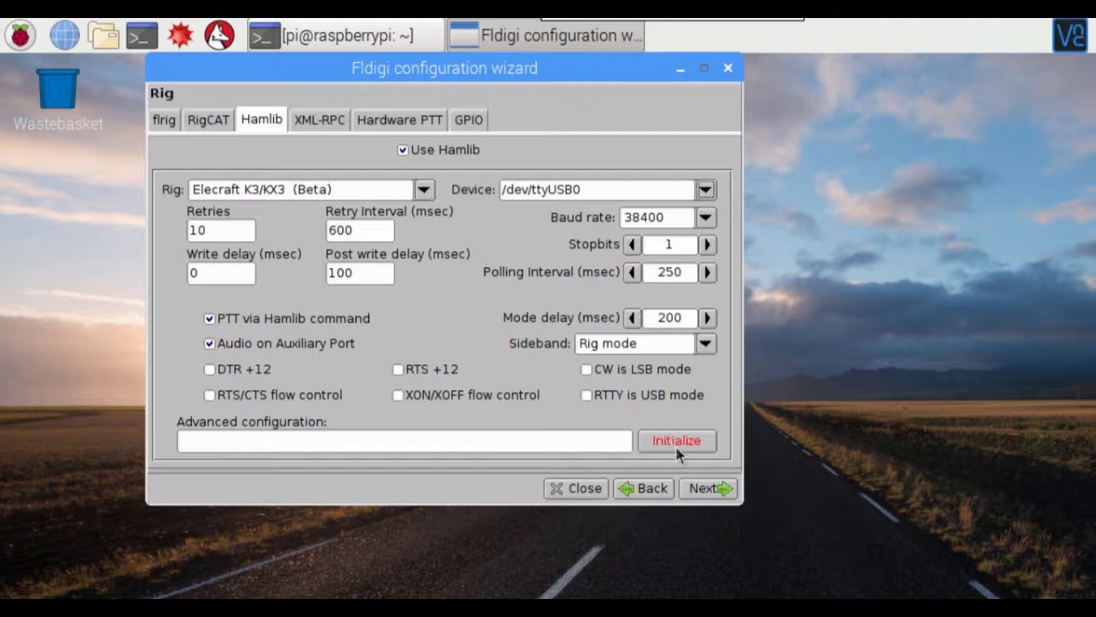
Finish the configuration wizard with the tabular data sources left as they are, and enlarge the Fldigi main window.
click(707, 488)
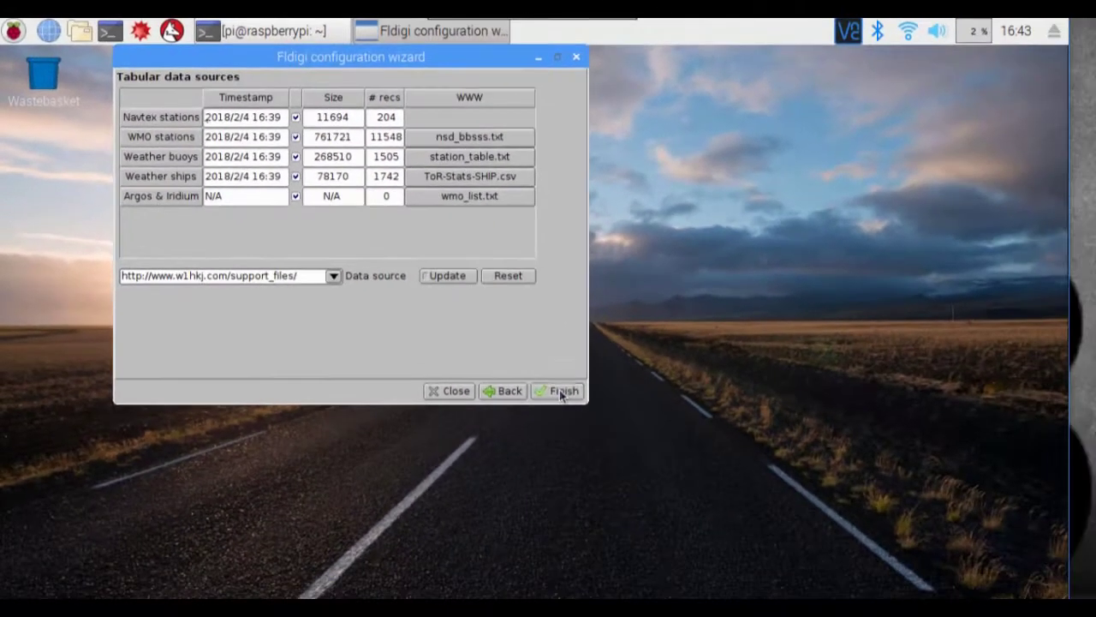
click(708, 492)
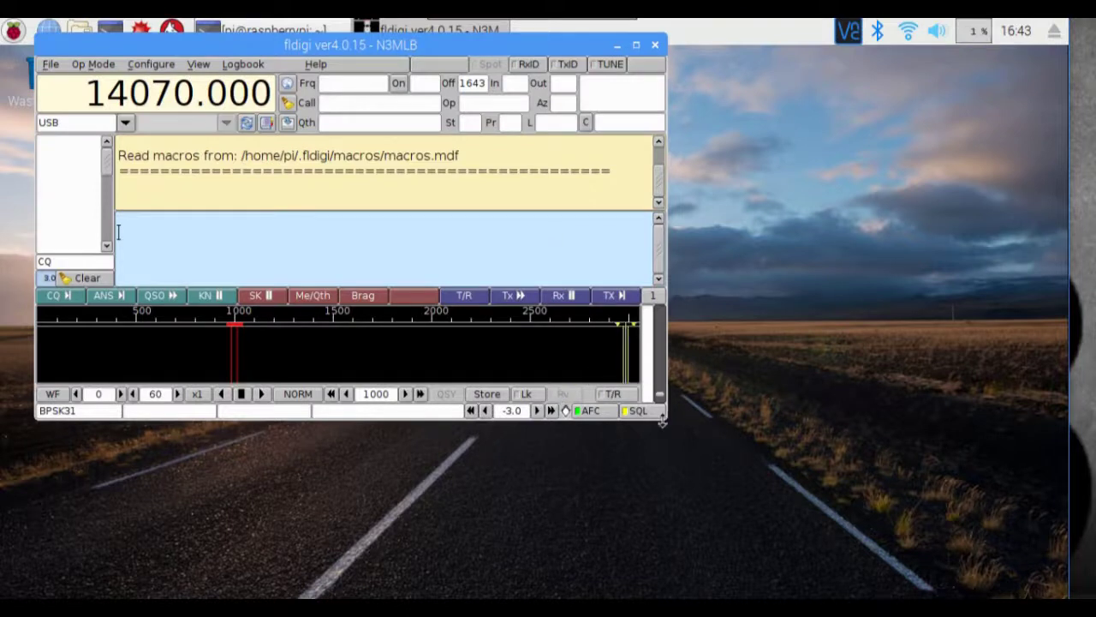
drag(665, 422, 913, 555)
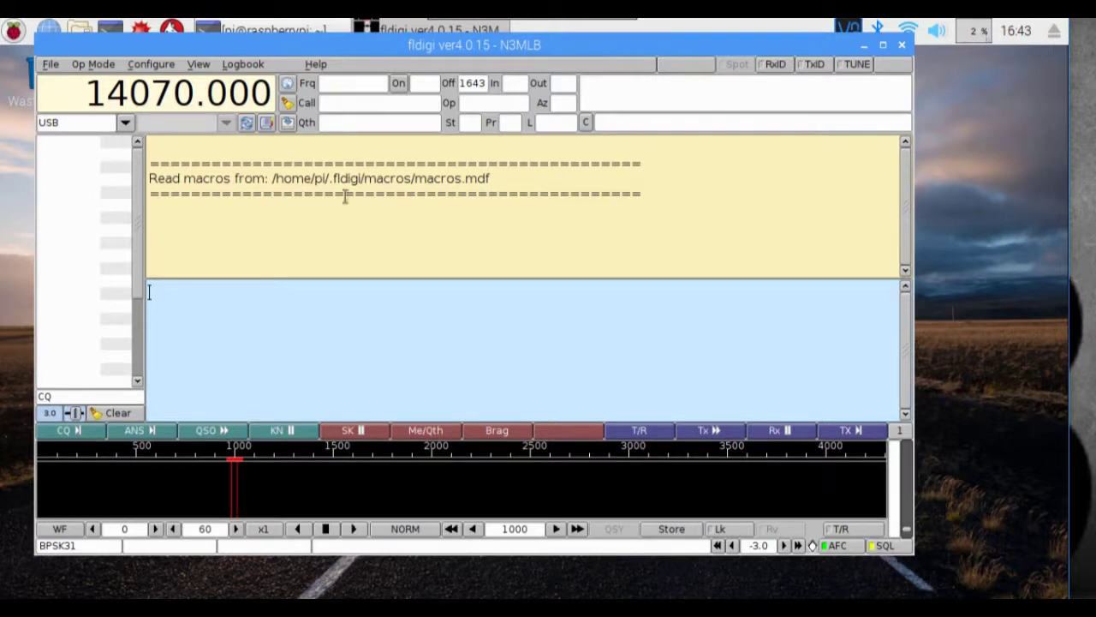
Check the capture and playback devices in the sound card configuration, and the USB device listing in the terminal.
click(161, 71)
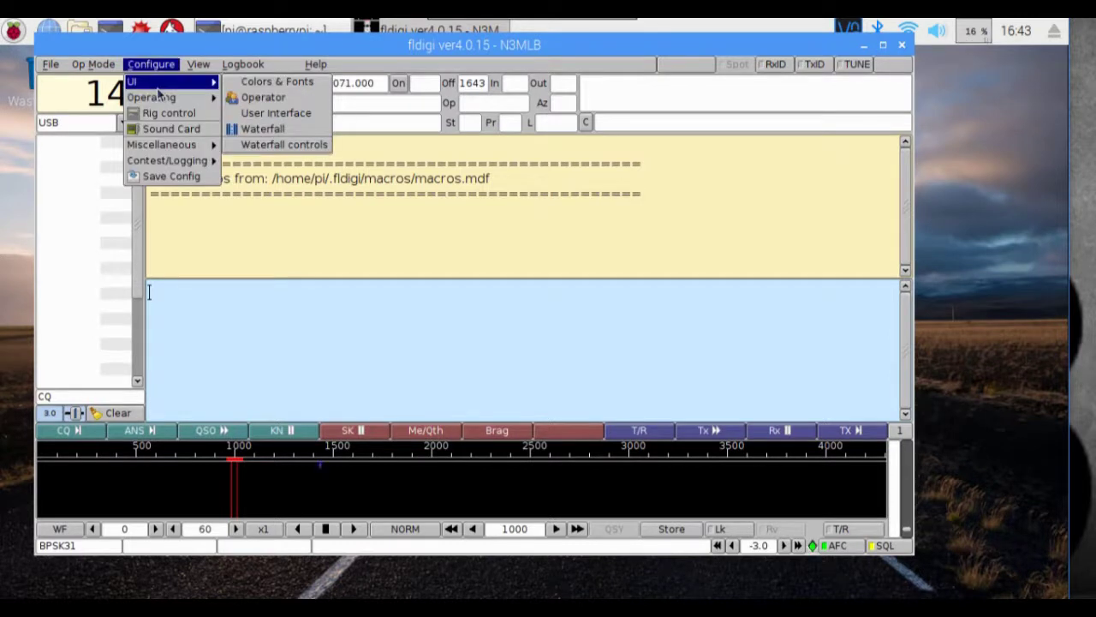
click(165, 129)
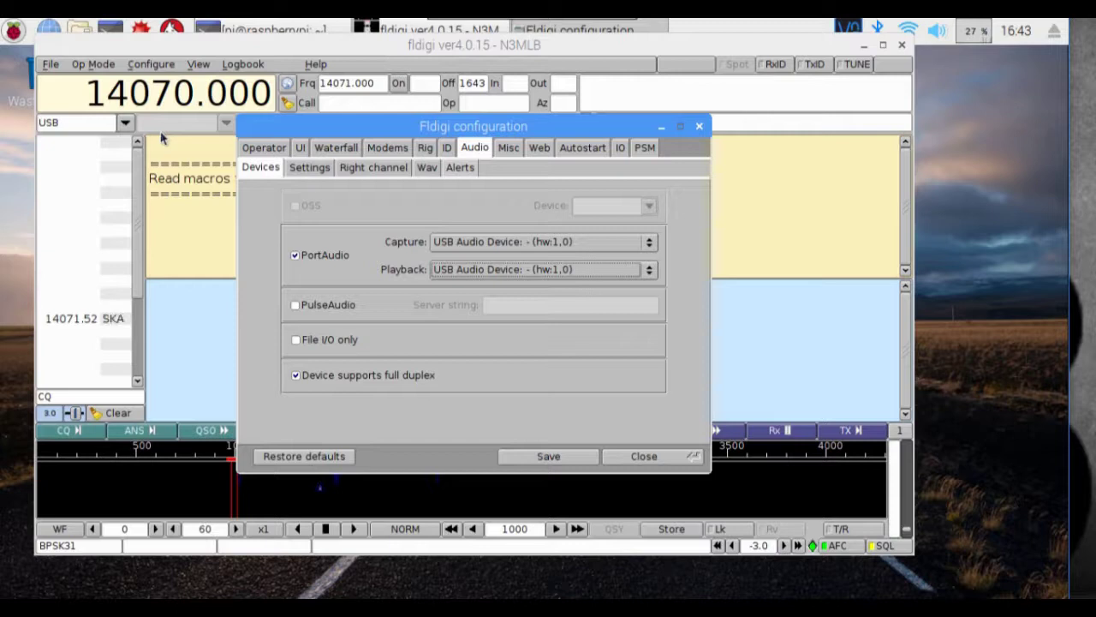
click(663, 457)
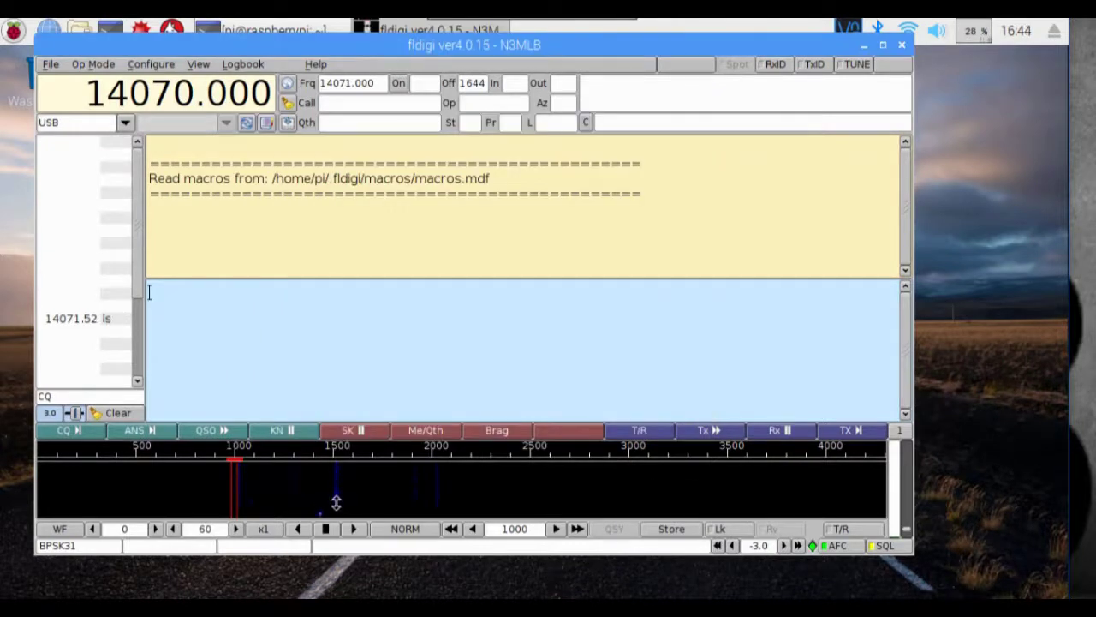
key(alt+Tab)
drag(335, 503, 395, 389)
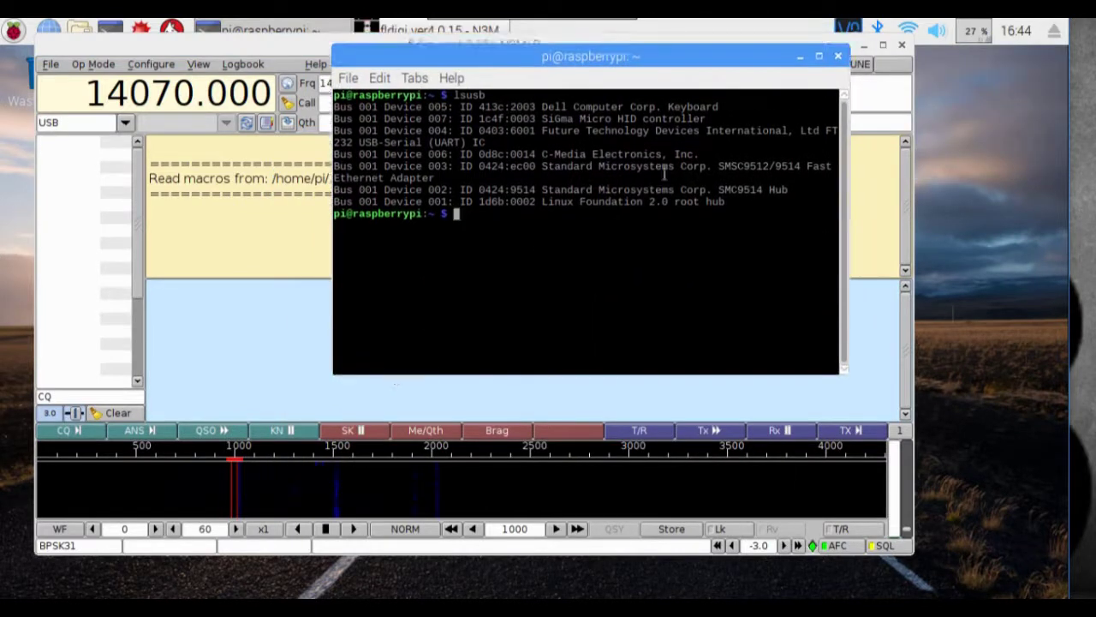
click(801, 60)
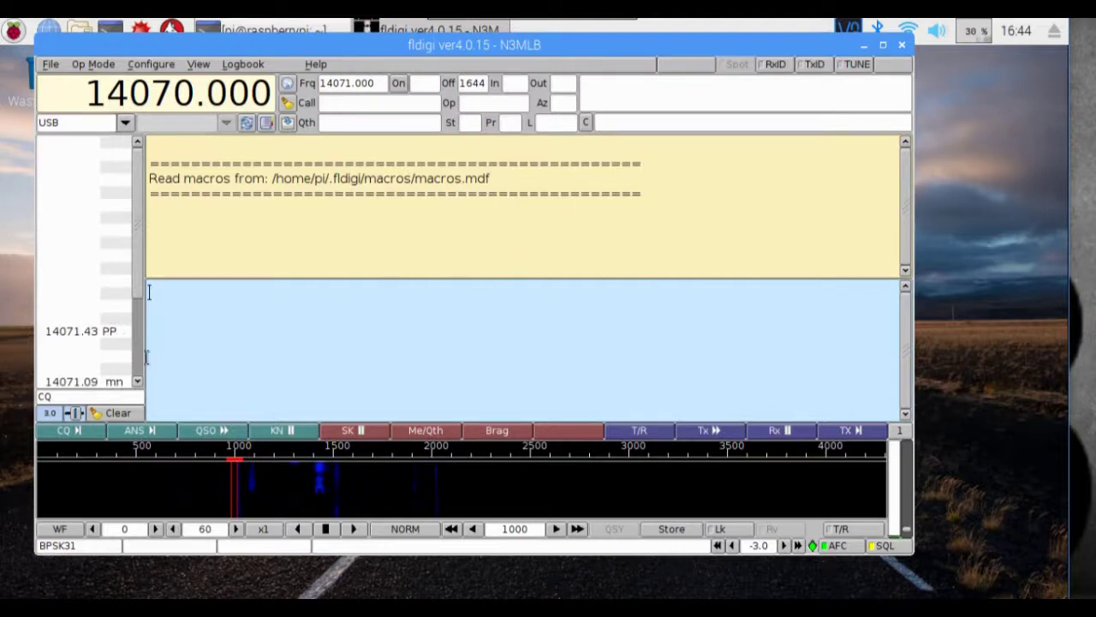
Widen the signal browser pane beside the receive text, and quit Fldigi.
drag(144, 360, 256, 362)
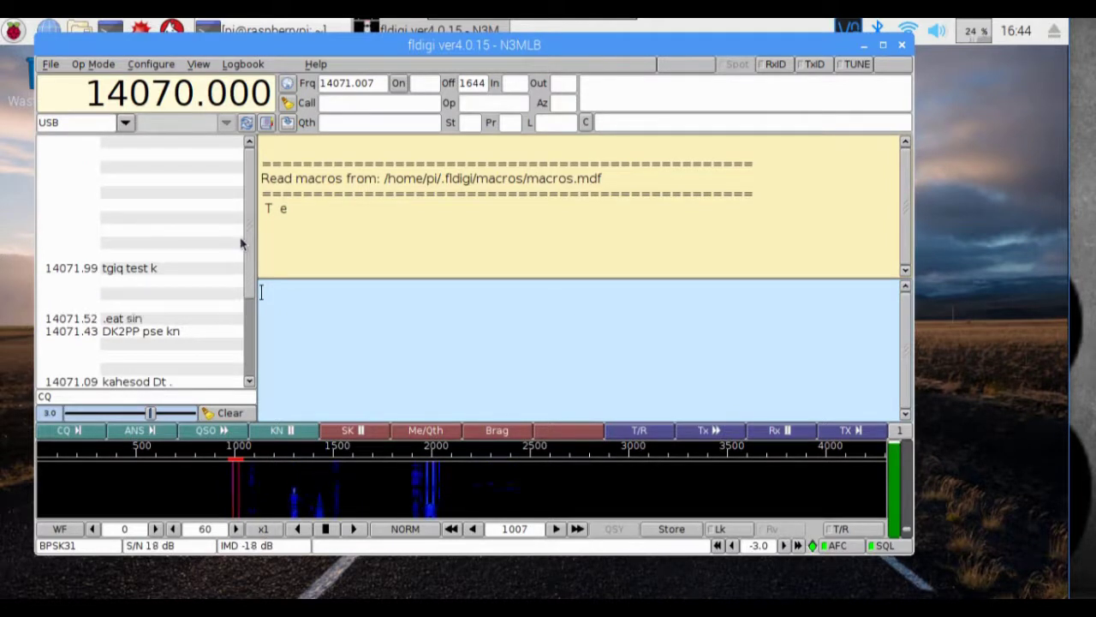
click(902, 44)
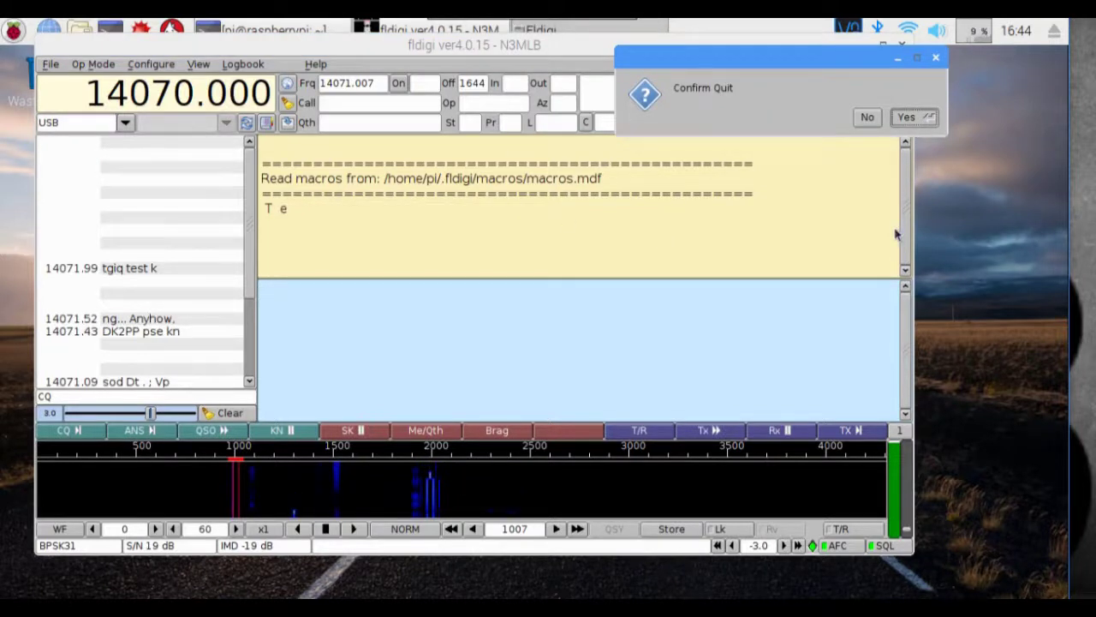
key(Return)
Launch Flrig and open its transceiver I/O port setup.
click(13, 31)
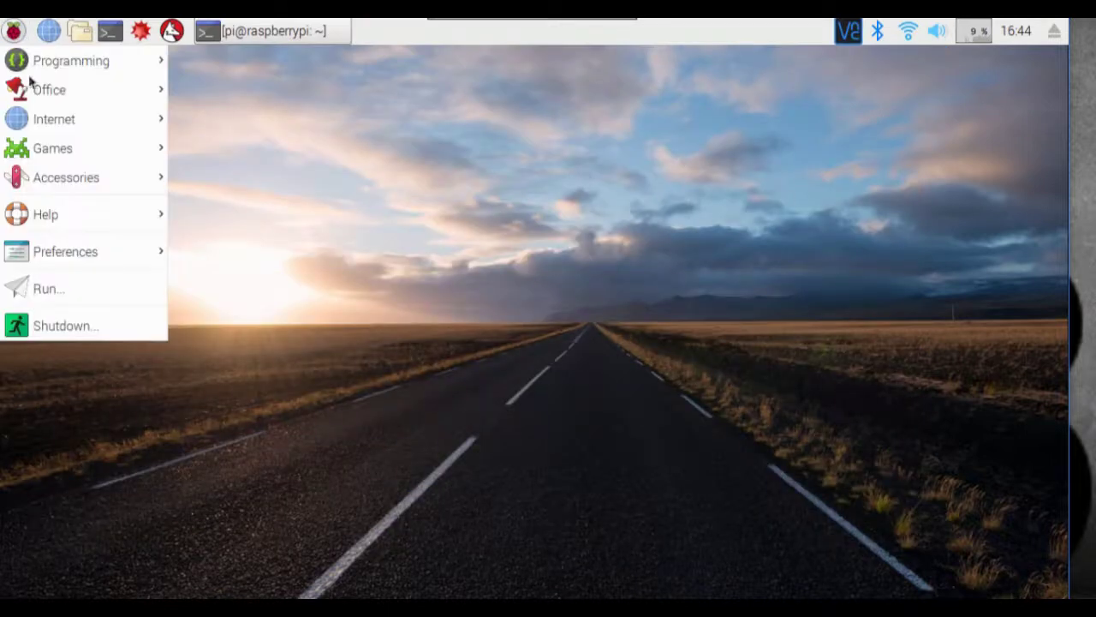
mouse_move(78, 119)
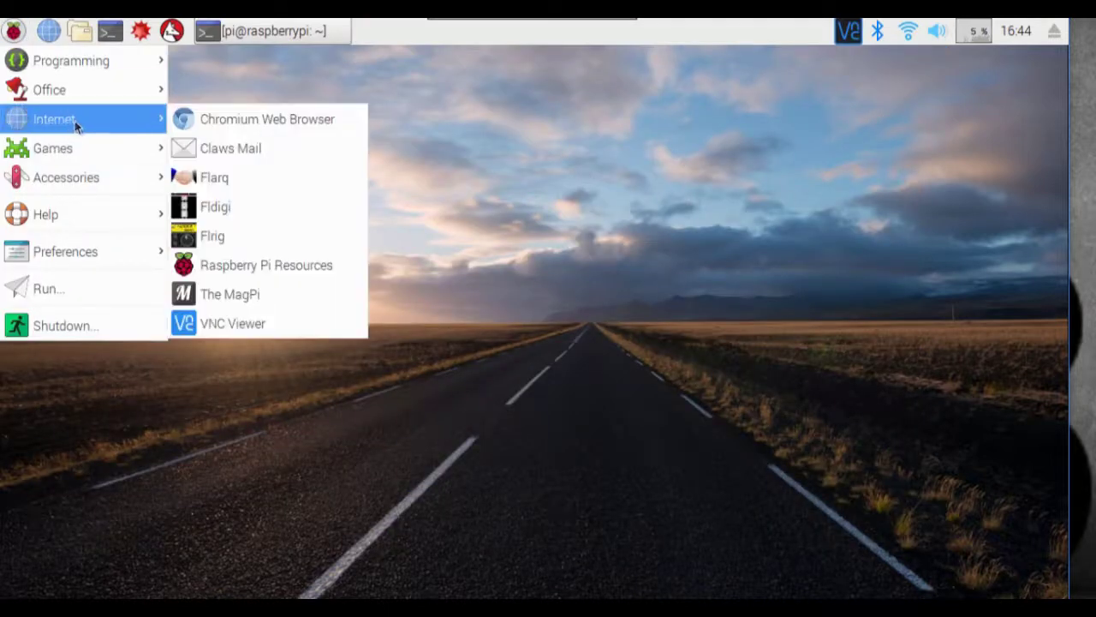
click(260, 237)
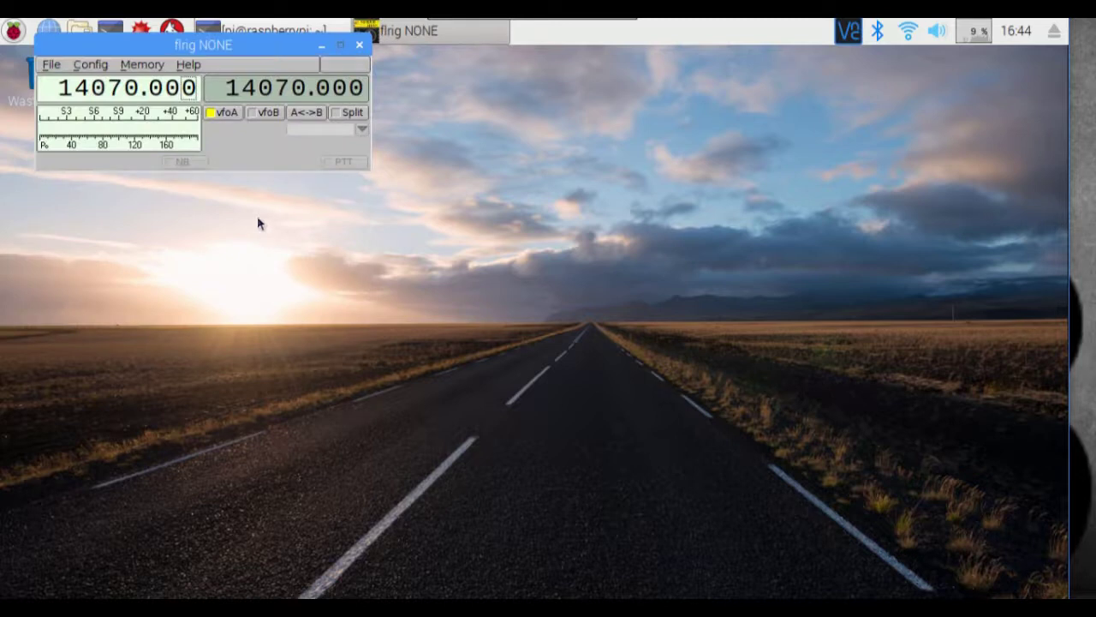
click(100, 66)
mouse_move(106, 86)
click(154, 82)
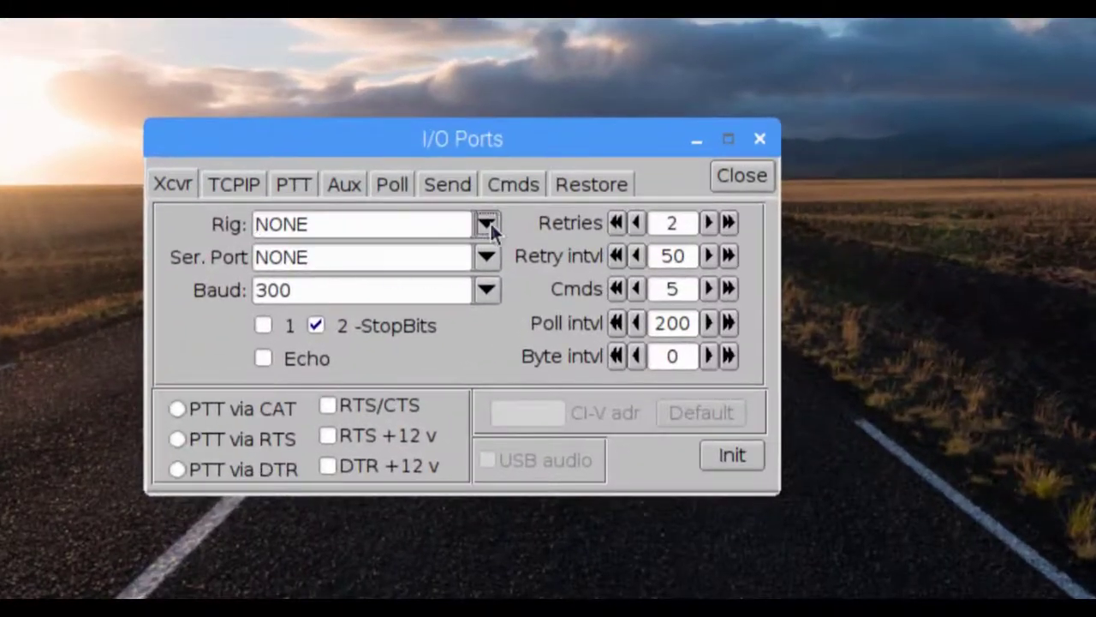
Choose KX3 as the rig in the transceiver settings.
click(487, 223)
scroll(495, 341, down, 3)
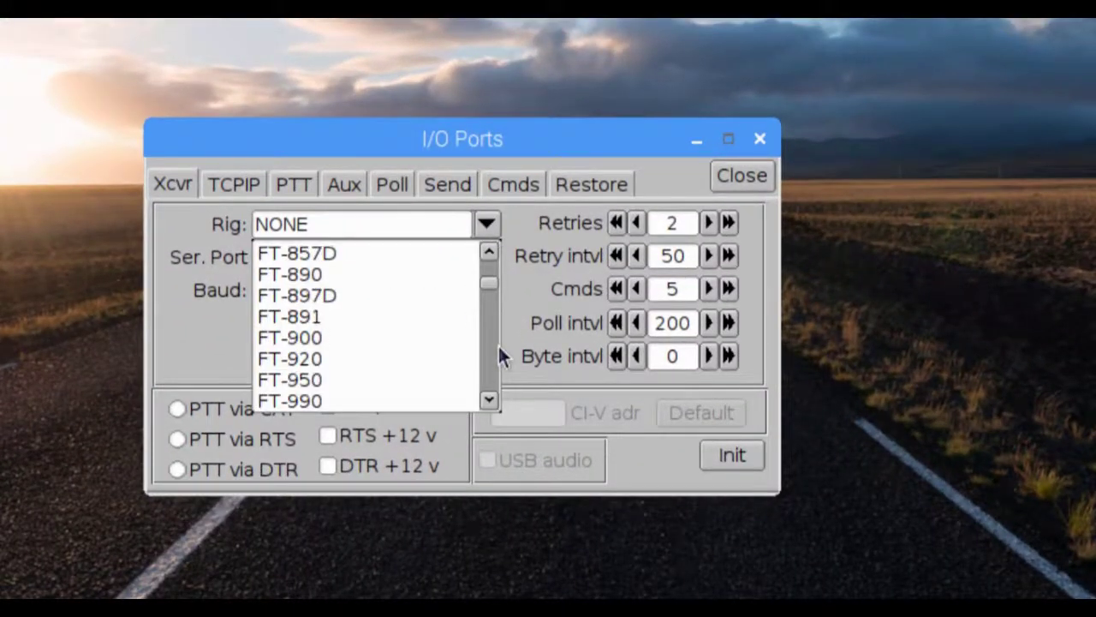
scroll(498, 344, down, 3)
scroll(498, 344, down, 3)
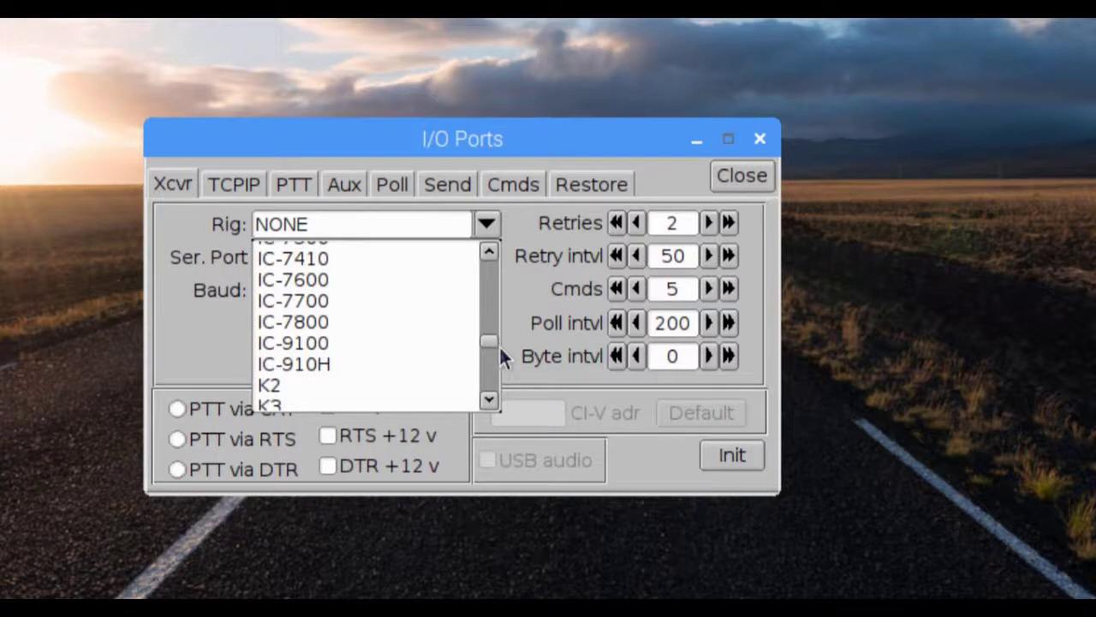
scroll(491, 362, down, 3)
click(282, 260)
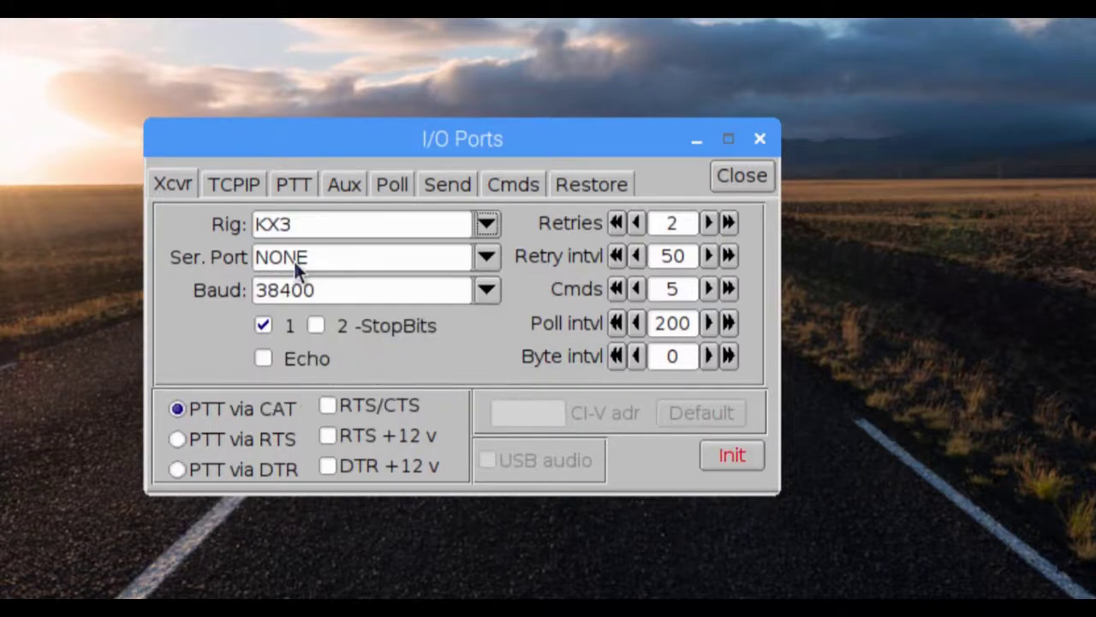
Set the transceiver's serial port to /dev/ttyUSB0 and initialize the connection to the KX3.
click(486, 257)
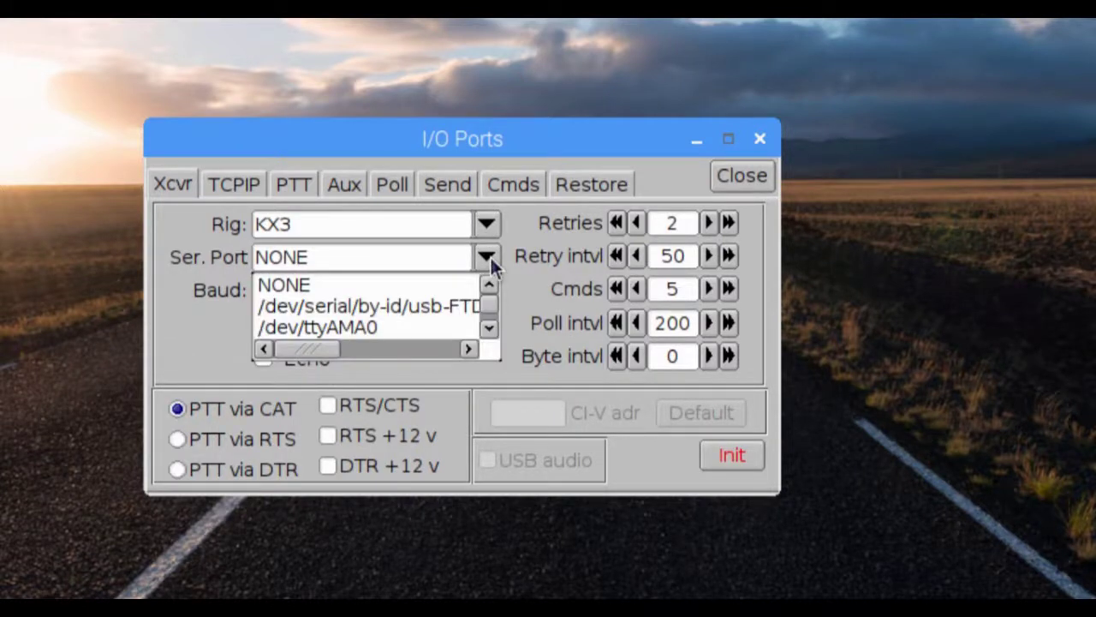
click(488, 317)
click(360, 327)
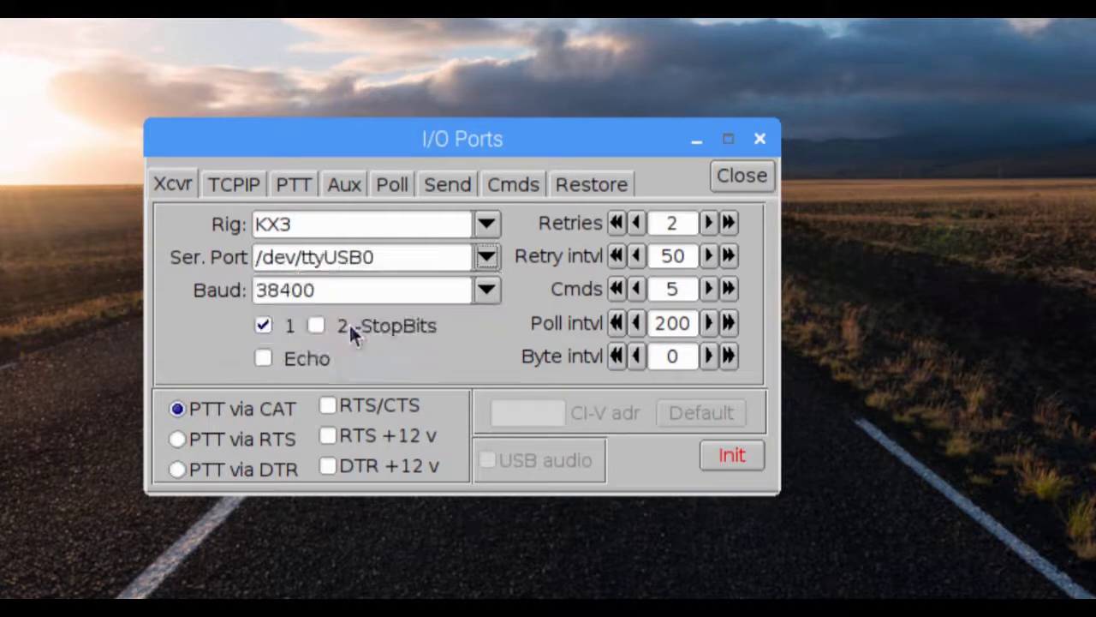
click(716, 456)
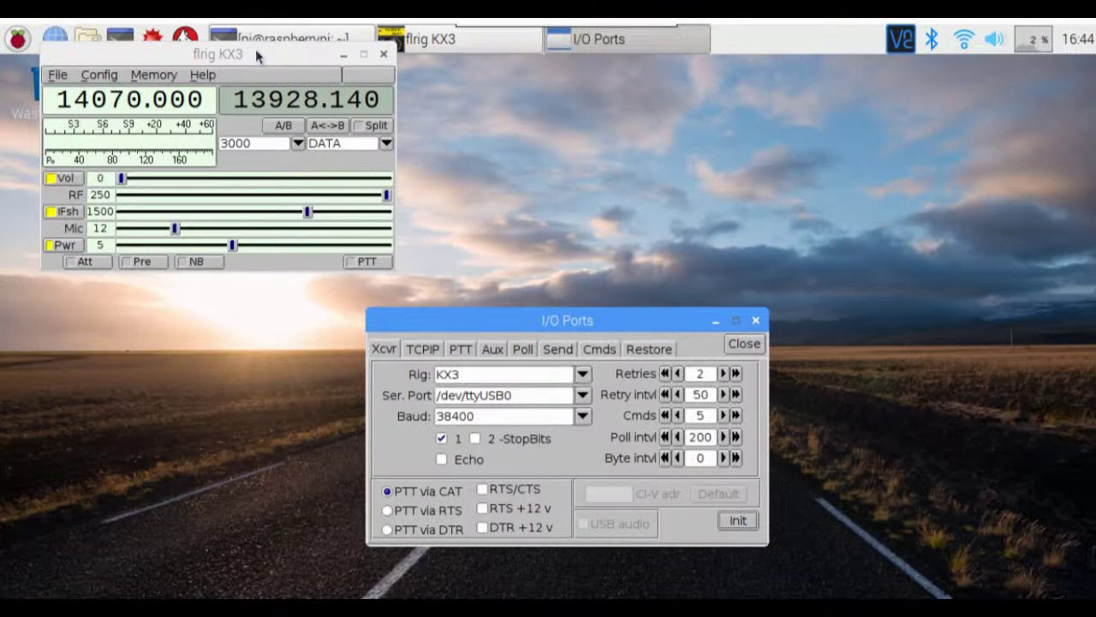
Close the I/O port setup, move the Flrig window to the upper-right area of the desktop, and quit Flrig.
drag(333, 43, 1011, 78)
click(744, 344)
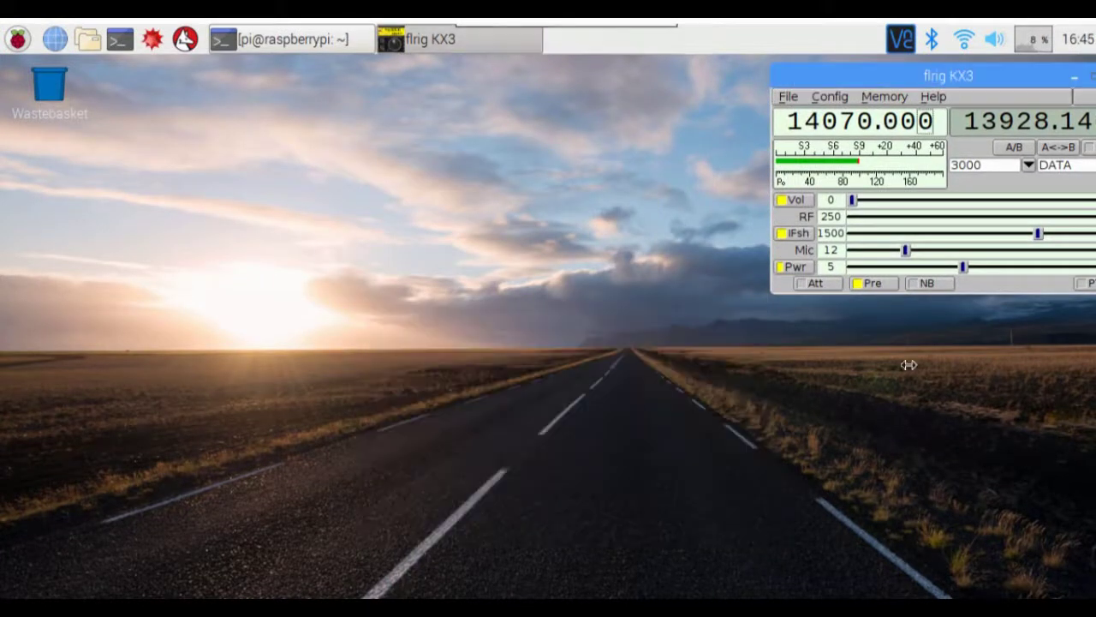
drag(992, 75, 986, 72)
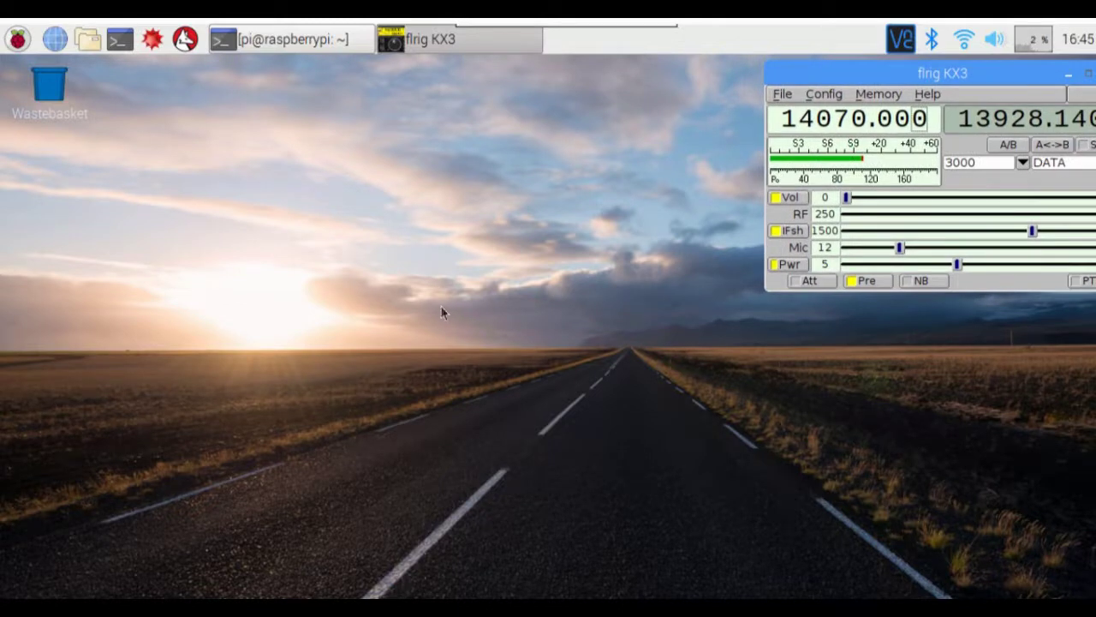
key(alt+F4)
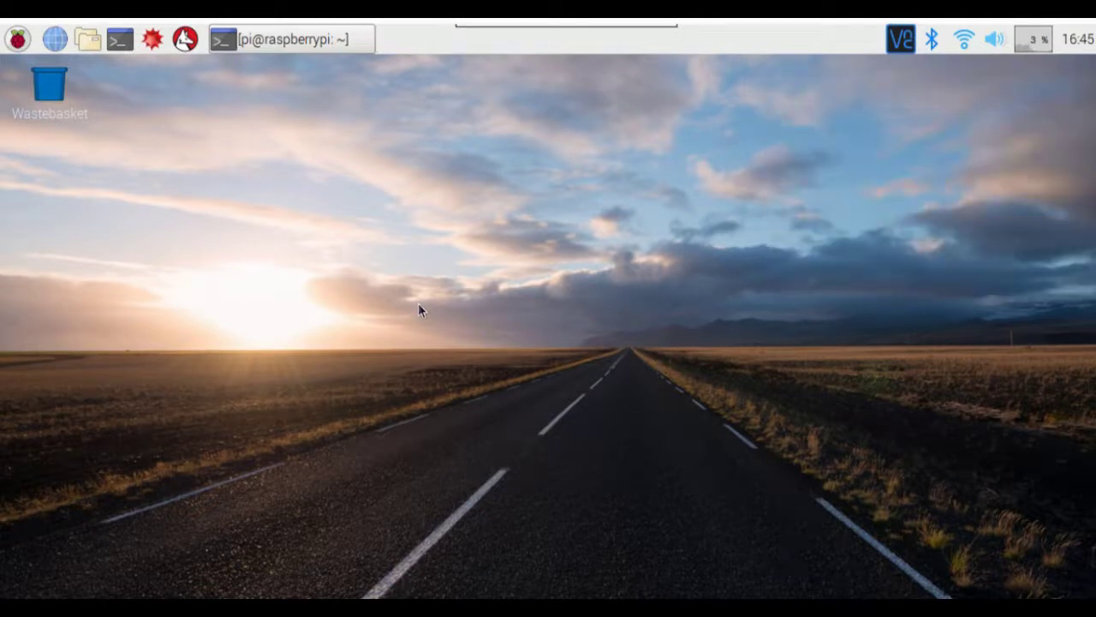